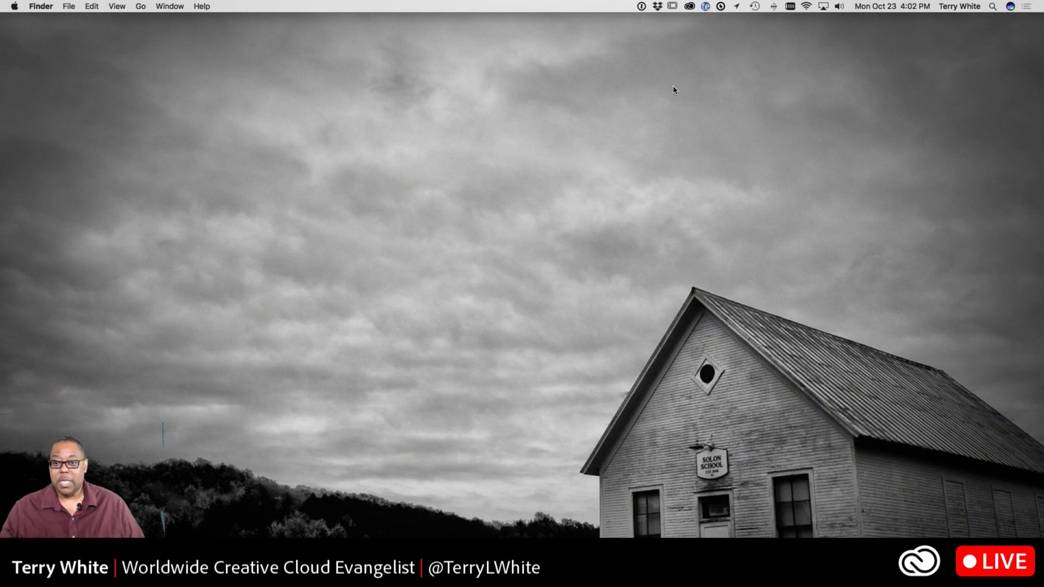
Find Lightroom CC in the Creative Cloud list of apps and launch it
{"action": "left_click", "coordinate": [689, 6]}
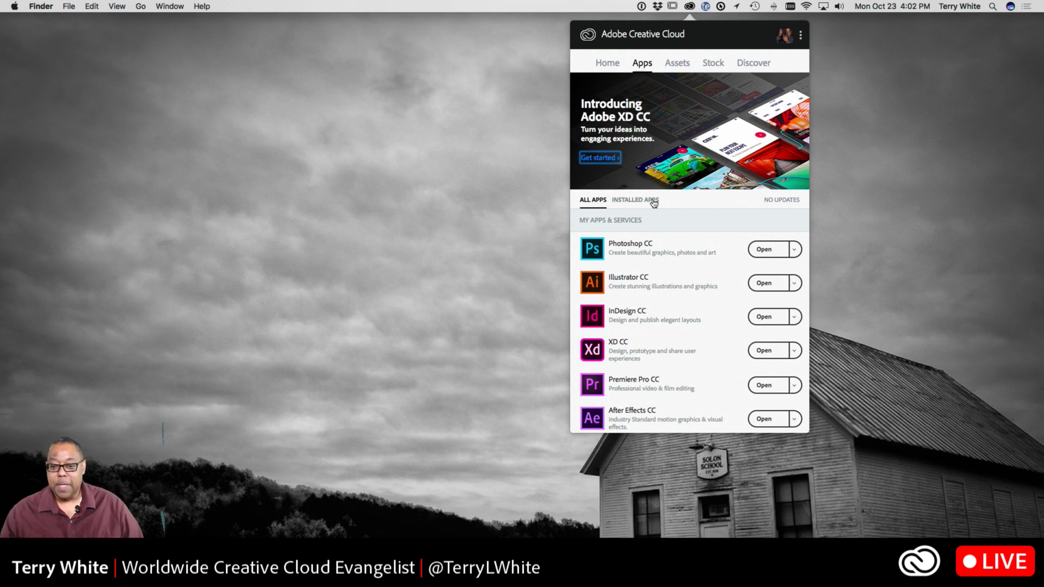
{"action": "scroll", "coordinate": [657, 256], "scroll_direction": "down", "scroll_amount": 6}
{"action": "scroll", "coordinate": [659, 256], "scroll_direction": "down", "scroll_amount": 5}
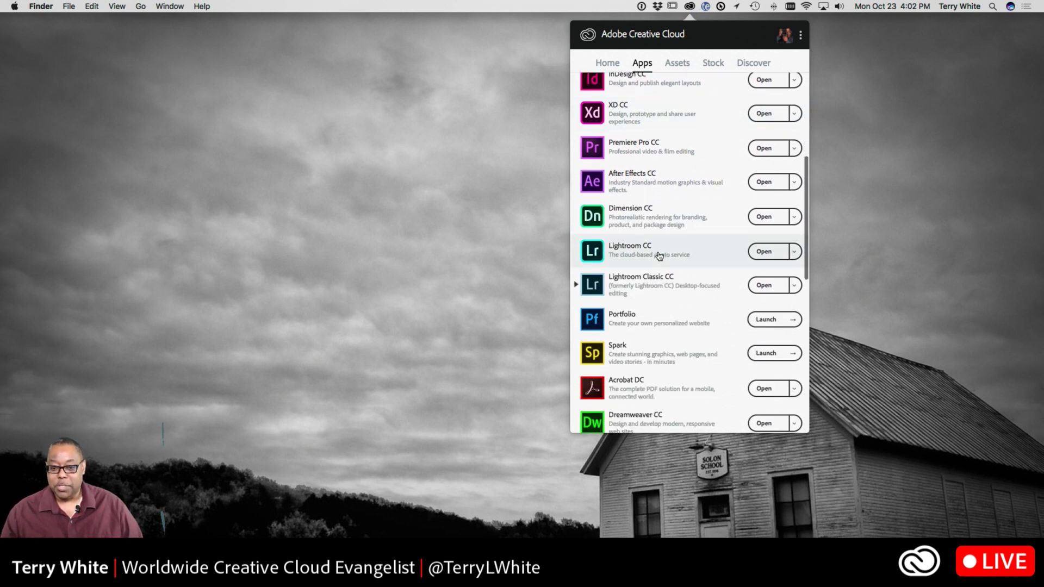
{"action": "scroll", "coordinate": [654, 247], "scroll_direction": "up", "scroll_amount": 1}
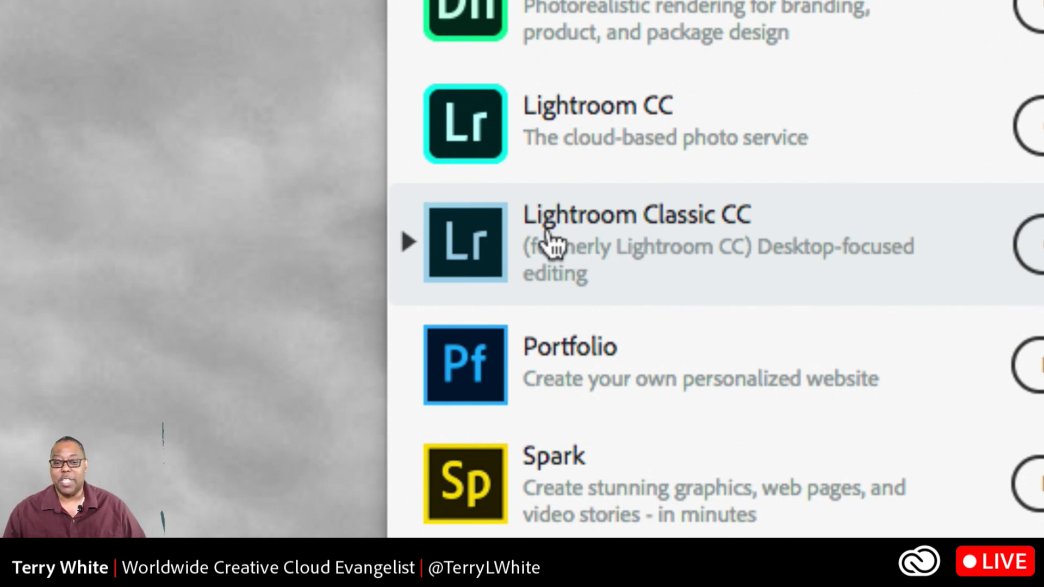
{"action": "mouse_move", "coordinate": [699, 240]}
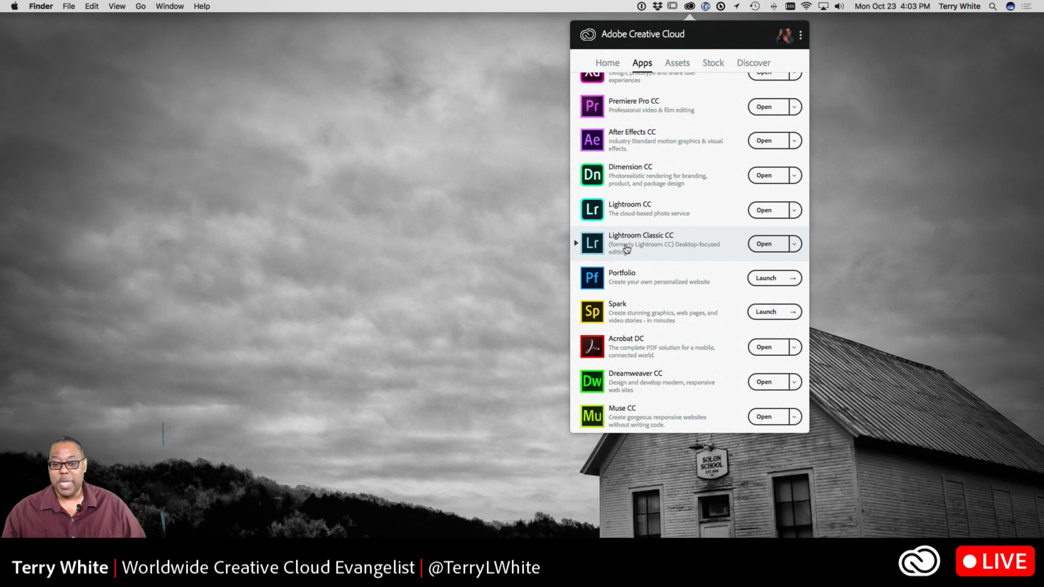
{"action": "mouse_move", "coordinate": [664, 244]}
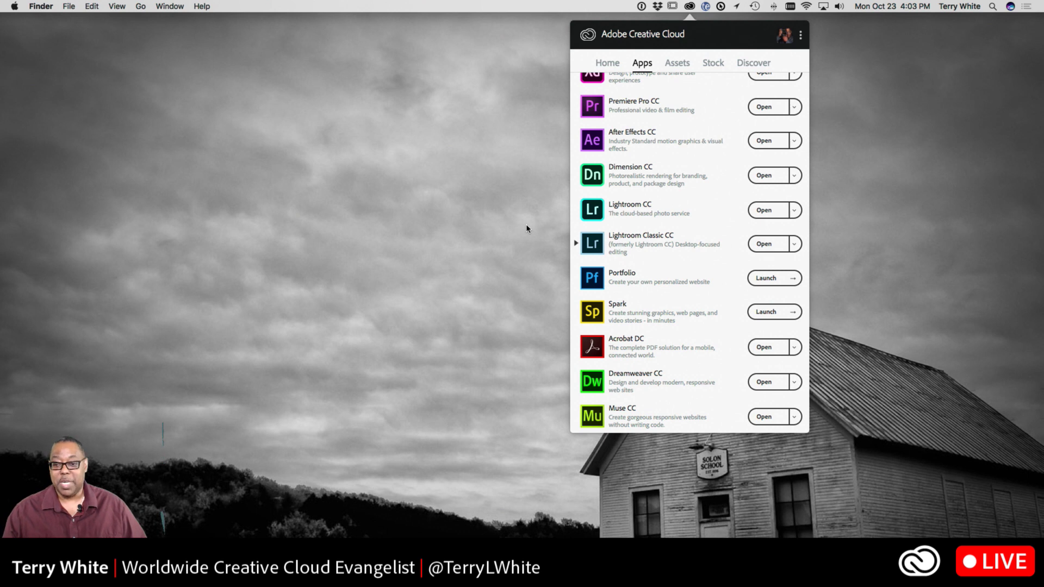
{"action": "left_click", "coordinate": [761, 210]}
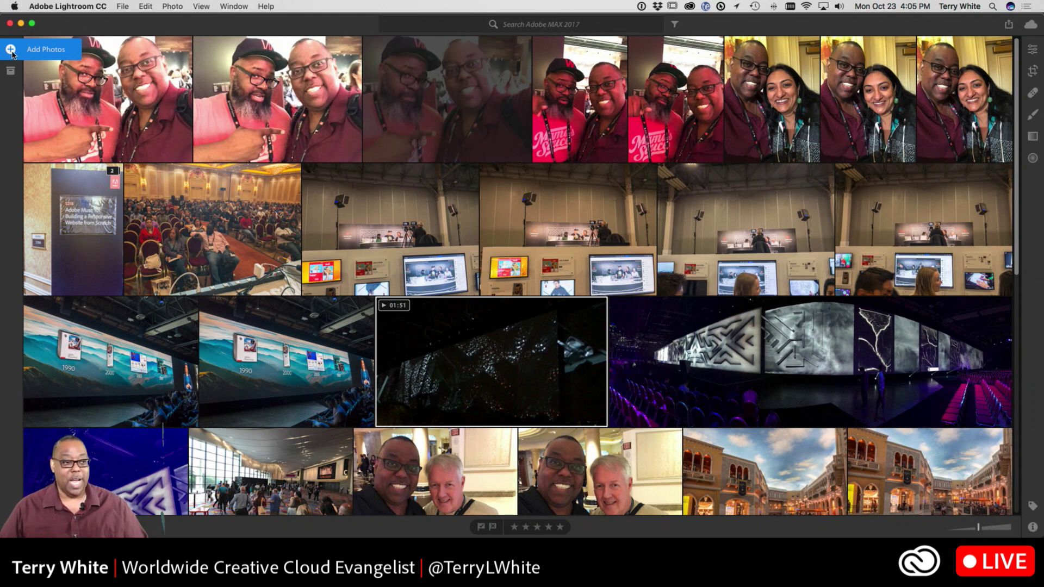
Start adding photos from the connected NikonD610 camera
{"action": "left_click", "coordinate": [12, 53]}
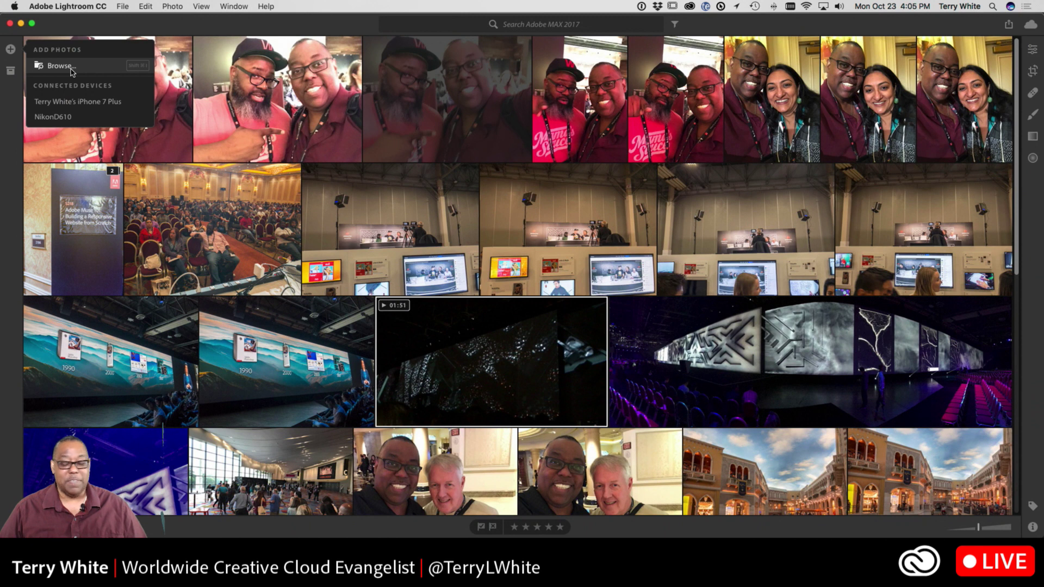
{"action": "left_click", "coordinate": [65, 122]}
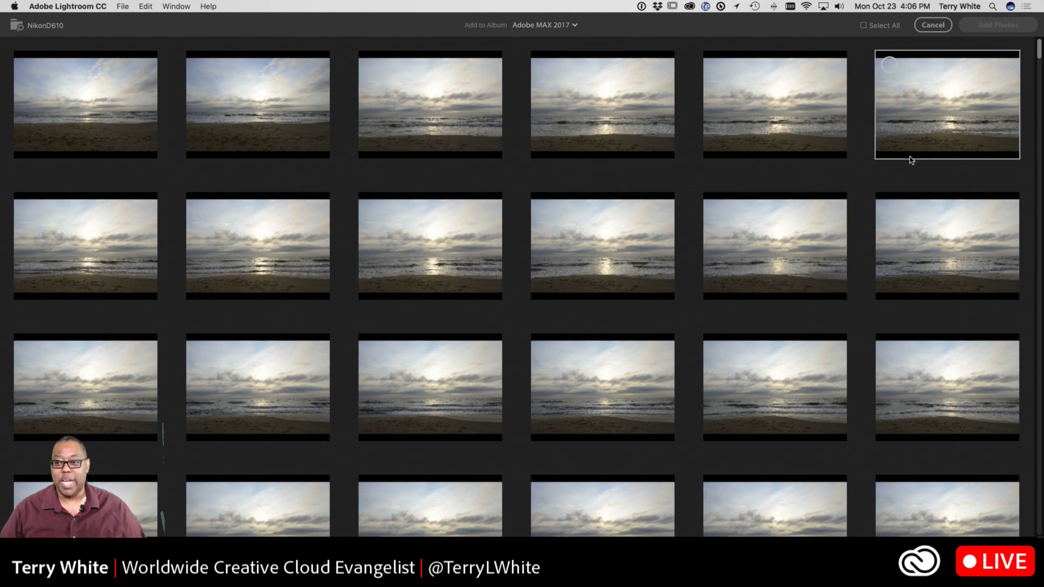
{"action": "mouse_move", "coordinate": [1038, 54]}
{"action": "left_mouse_down"}
{"action": "mouse_move", "coordinate": [1038, 101]}
{"action": "mouse_move", "coordinate": [1039, 49]}
{"action": "left_mouse_up"}
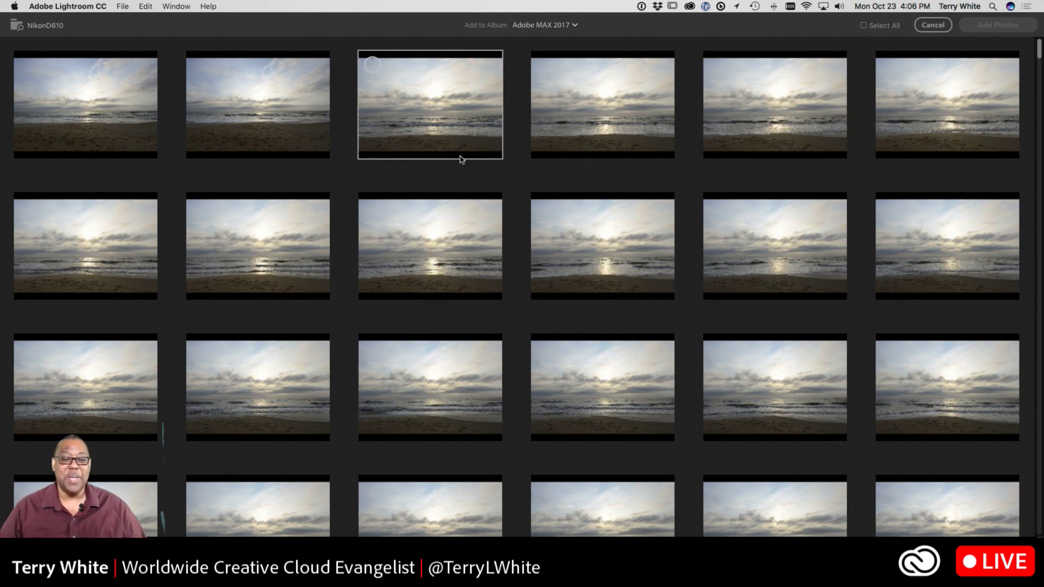
Mark four beach photos for import: the third in row one, fourth in row two, and second and sixth in row three
{"action": "left_click", "coordinate": [373, 66]}
{"action": "left_click", "coordinate": [551, 208]}
{"action": "left_click", "coordinate": [201, 350]}
{"action": "left_click", "coordinate": [884, 350]}
Mark the two adjacent beach photos with a bird in the sky for import as well
{"action": "scroll", "coordinate": [707, 349], "scroll_direction": "down", "scroll_amount": 7}
{"action": "scroll", "coordinate": [708, 349], "scroll_direction": "down", "scroll_amount": 5}
{"action": "scroll", "coordinate": [707, 349], "scroll_direction": "down", "scroll_amount": 5}
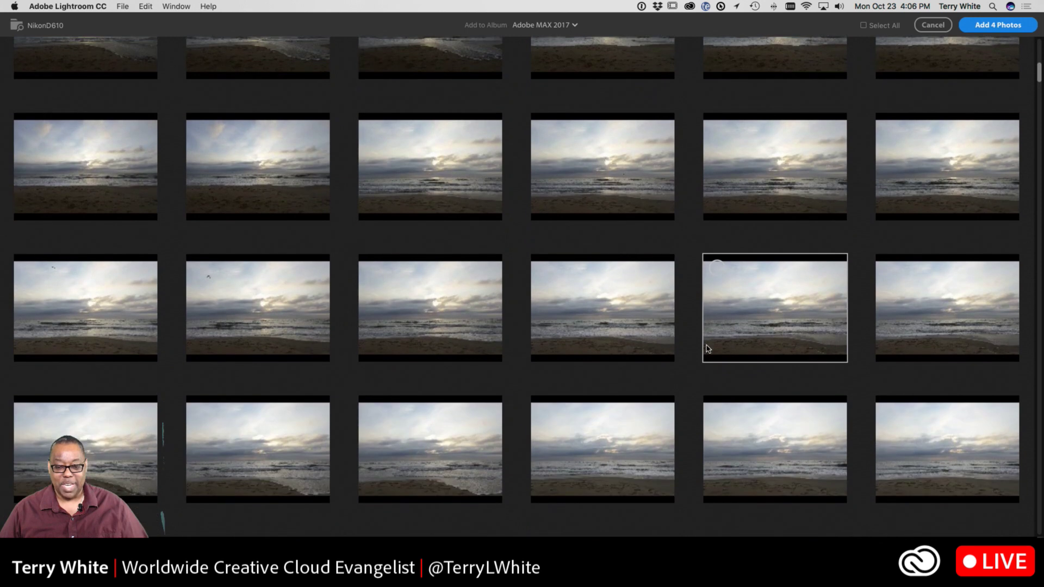
{"action": "left_click", "coordinate": [544, 272]}
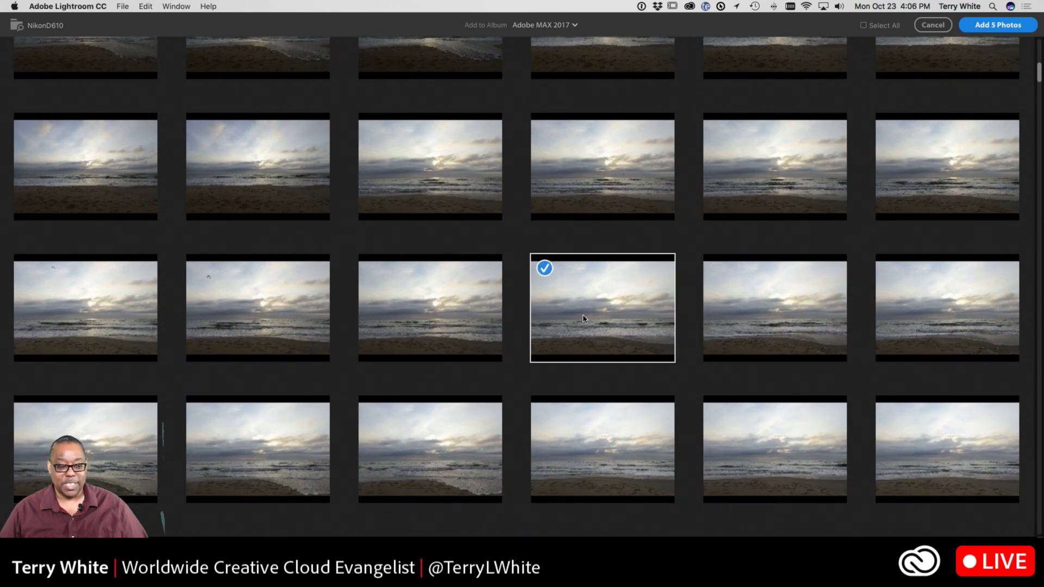
{"action": "left_click", "coordinate": [544, 269]}
{"action": "left_click", "coordinate": [200, 268]}
{"action": "left_click", "coordinate": [27, 268]}
Mark two red boat photos at the end of the camera roll: the very last one and the last of the row above
{"action": "scroll", "coordinate": [27, 267], "scroll_direction": "down", "scroll_amount": 15}
{"action": "scroll", "coordinate": [929, 488], "scroll_direction": "down", "scroll_amount": 10}
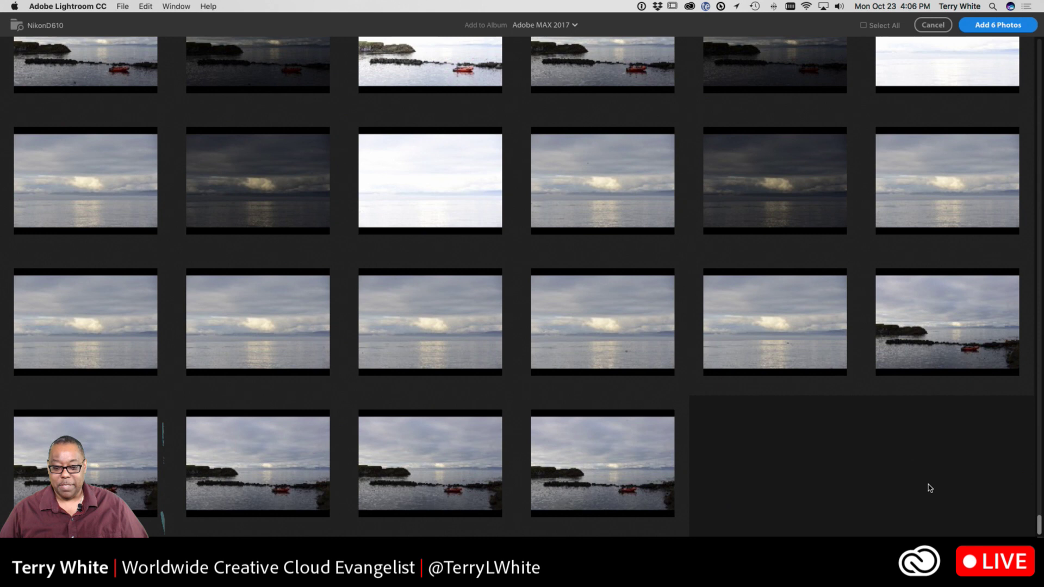
{"action": "left_click", "coordinate": [545, 426]}
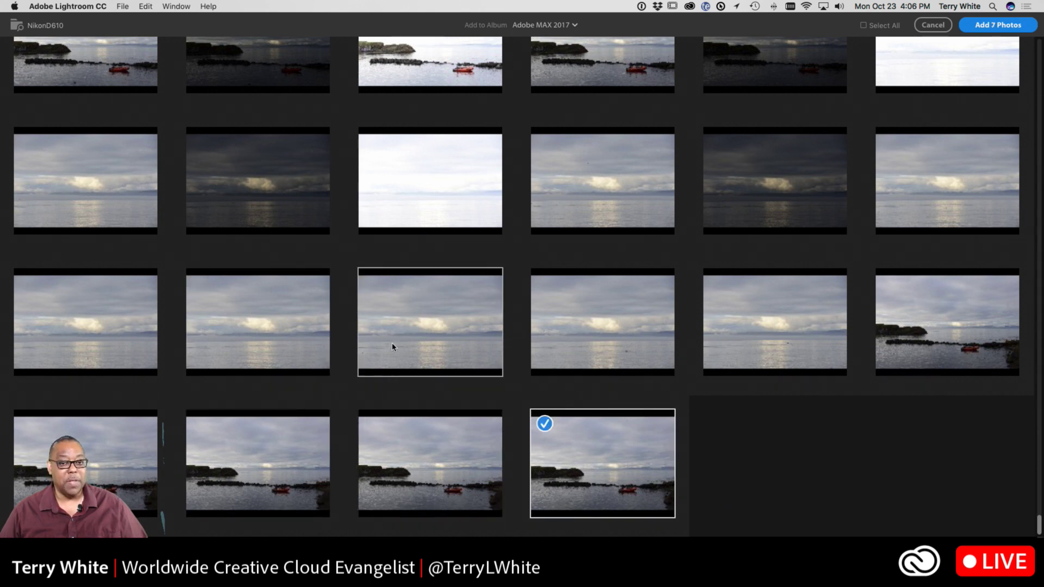
{"action": "left_click", "coordinate": [888, 283]}
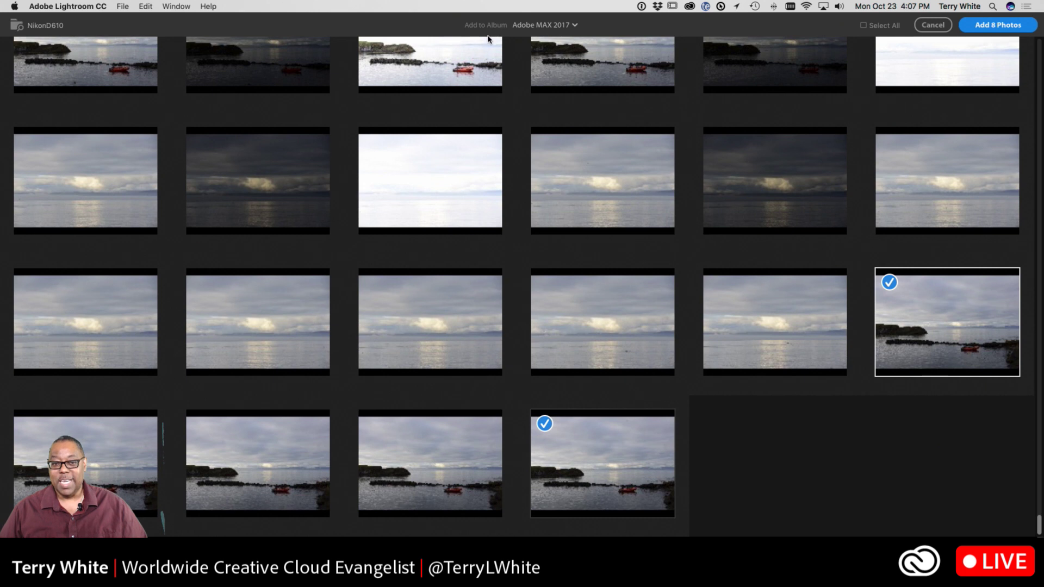
Create a new destination album named Adobe Lightroom CC Live and import the eight marked photos into it
{"action": "left_click", "coordinate": [546, 28]}
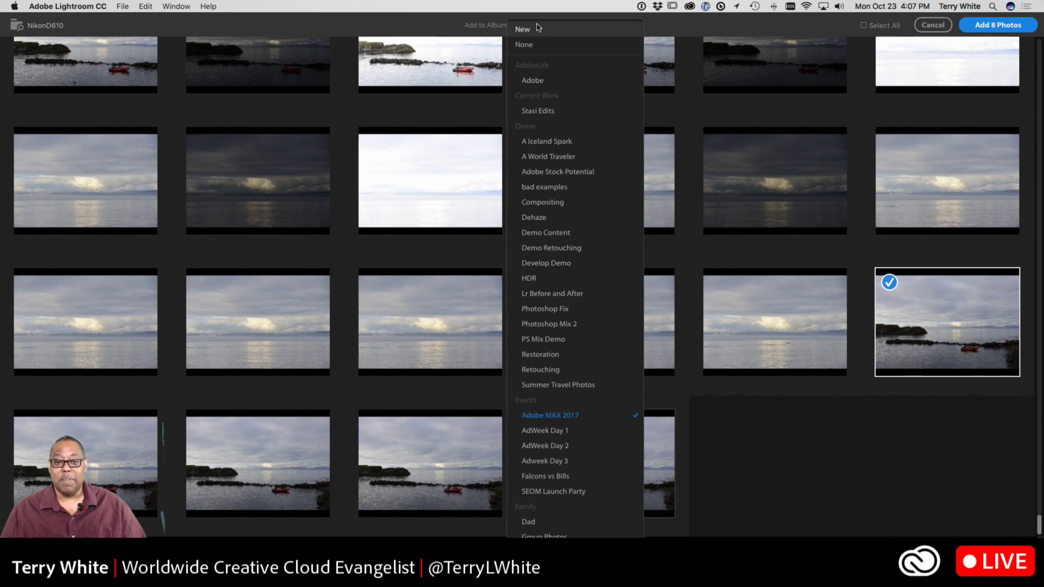
{"action": "left_click", "coordinate": [523, 30]}
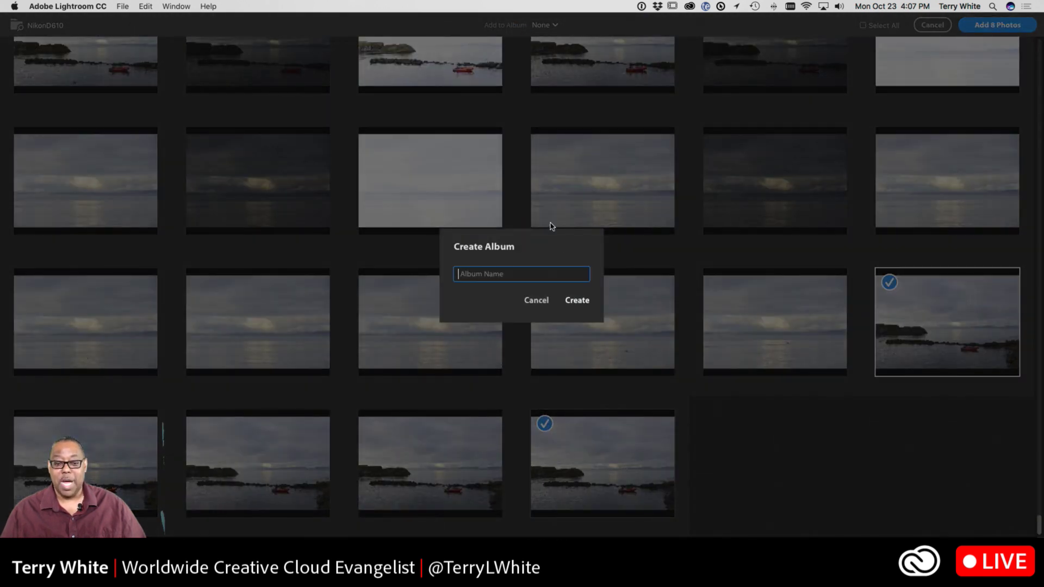
{"action": "type", "text": "Adobe Live"}
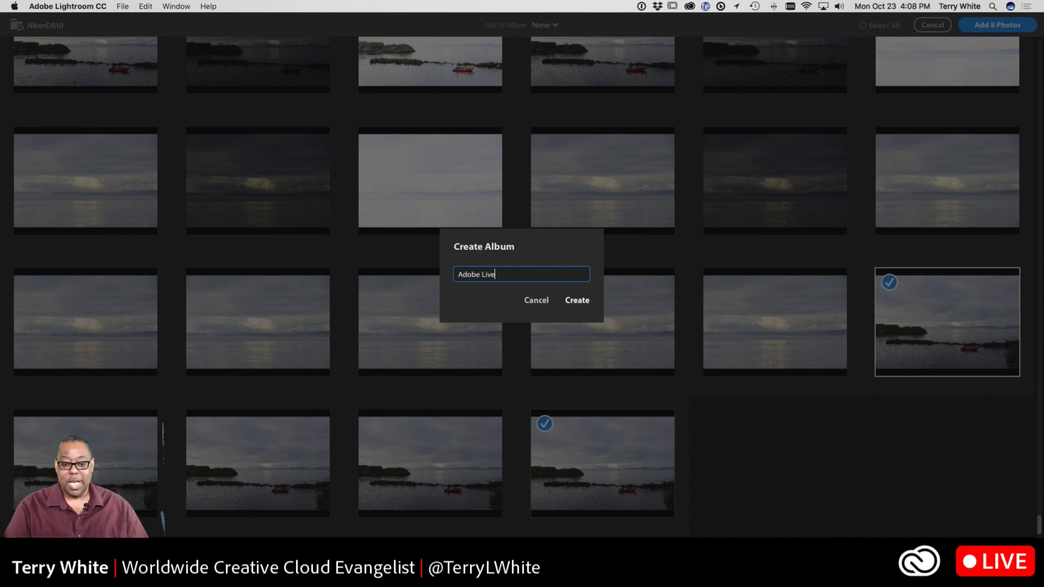
{"action": "key", "text": "BackSpace"}
{"action": "key", "text": "BackSpace"}
{"action": "key", "text": "BackSpace"}
{"action": "key", "text": "BackSpace"}
{"action": "type", "text": "ightroo"}
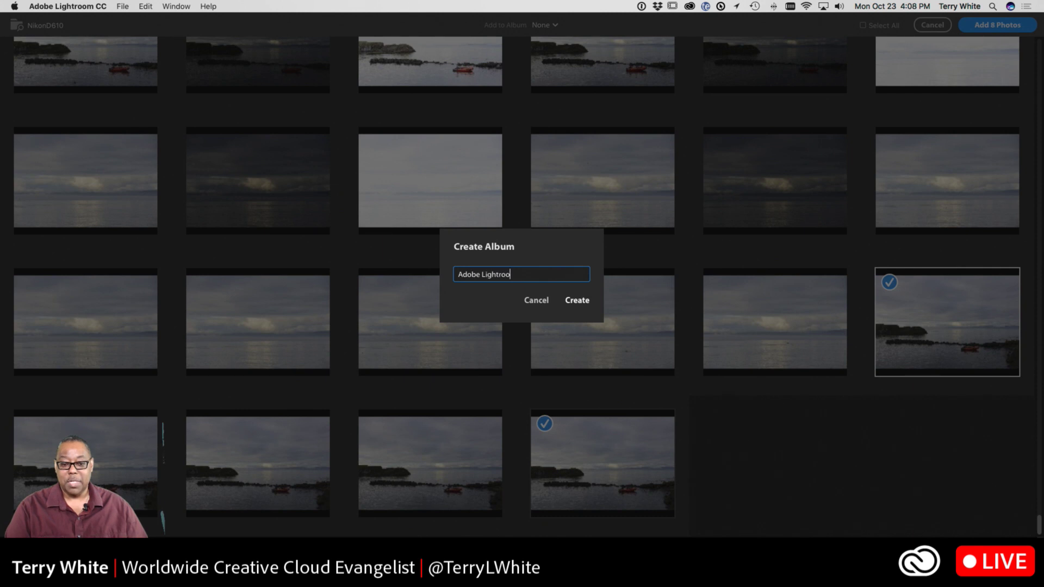
{"action": "type", "text": "m CC Live"}
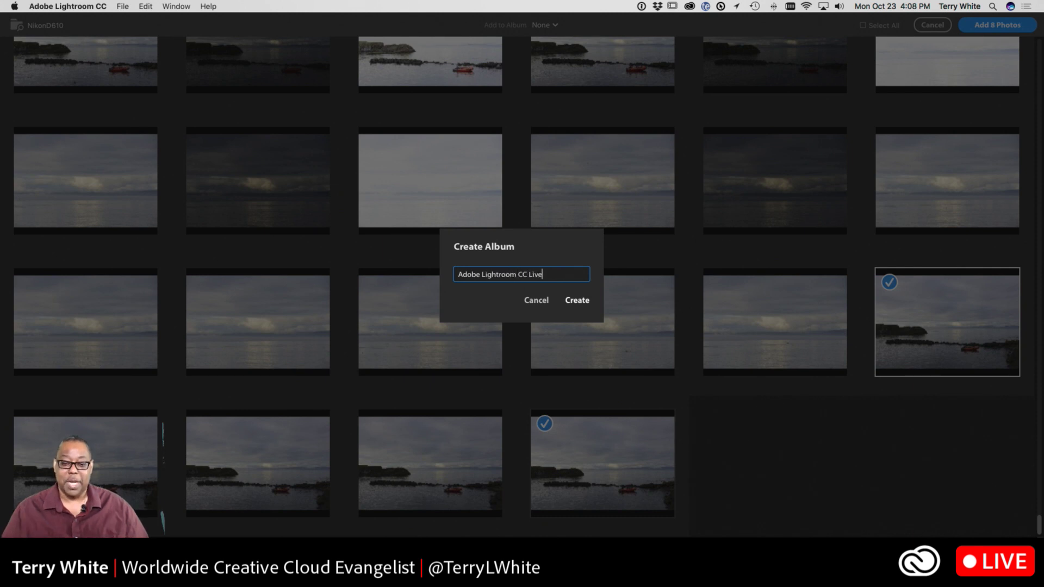
{"action": "left_click", "coordinate": [571, 303]}
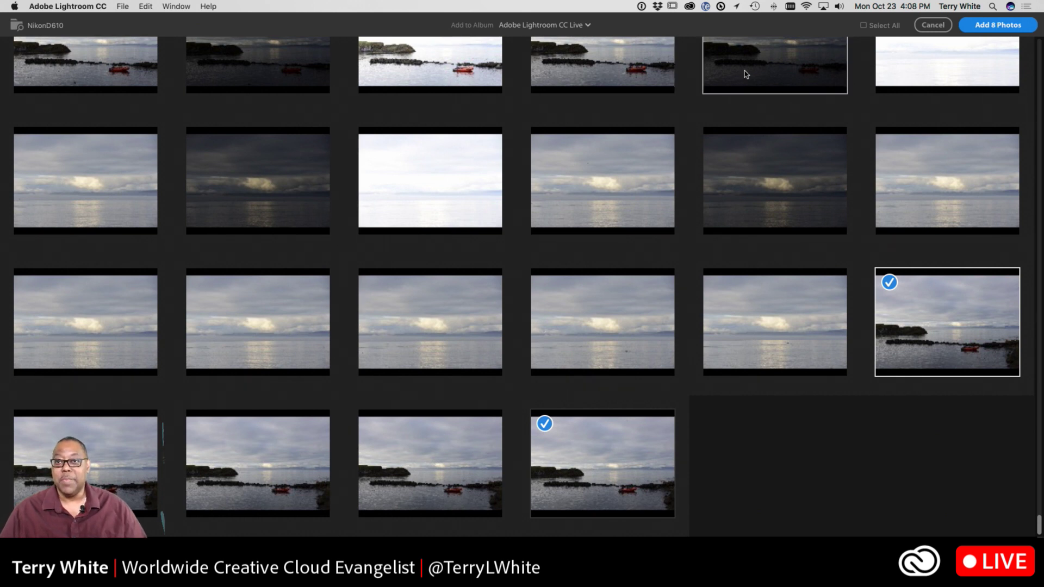
{"action": "left_click", "coordinate": [981, 28]}
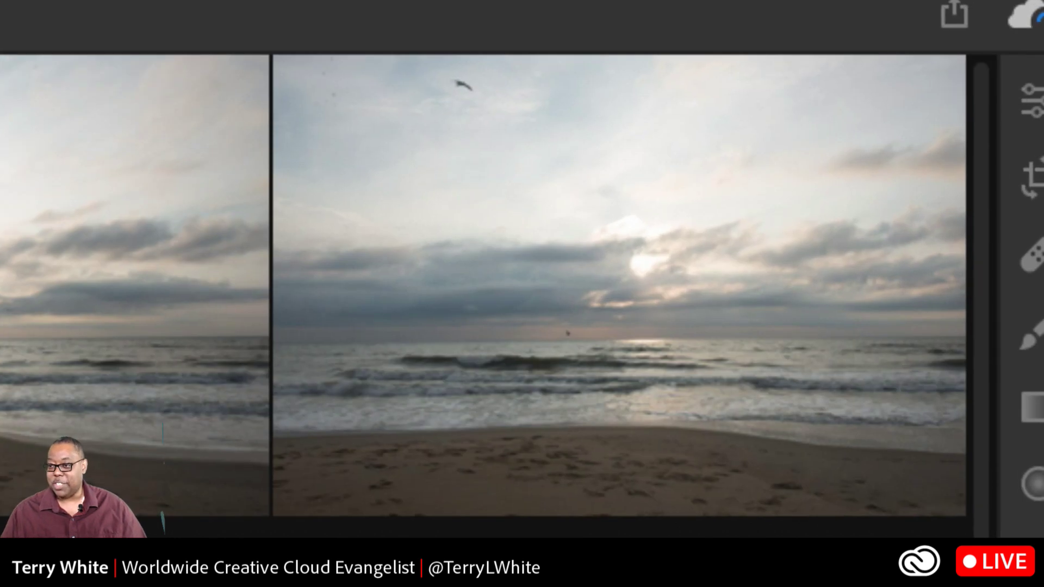
Check the cloud storage and the syncing status of the imported photos
{"action": "left_click", "coordinate": [1026, 23]}
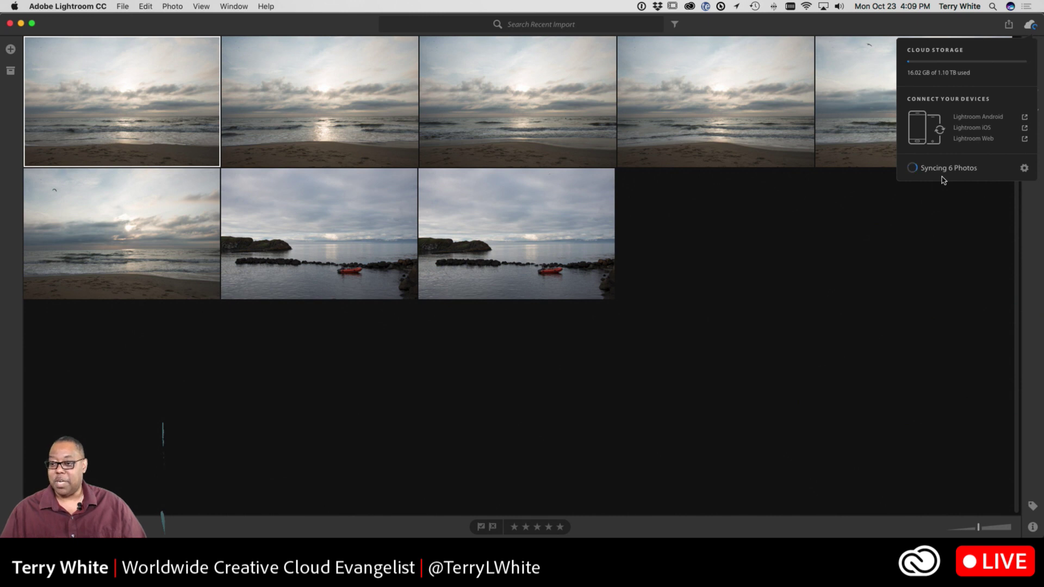
{"action": "left_click", "coordinate": [898, 212]}
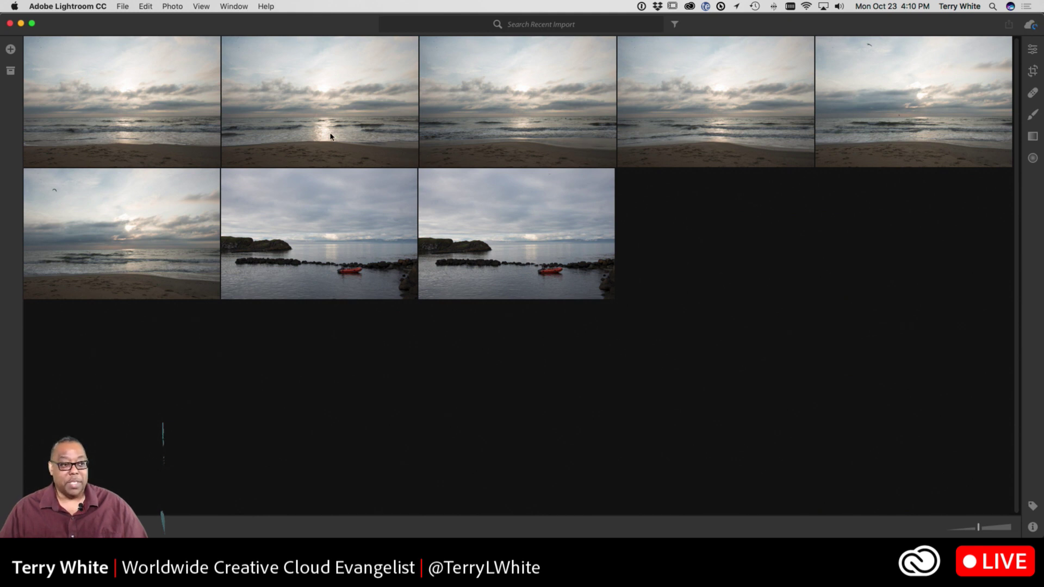
Collapse the Events folder in the album list and check the cloud syncing status again
{"action": "left_click", "coordinate": [10, 71]}
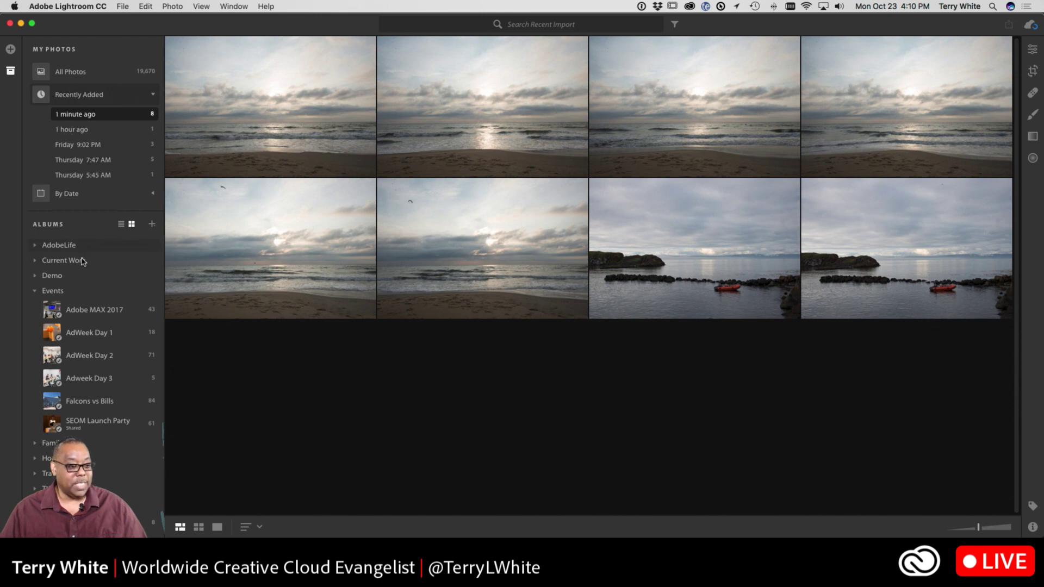
{"action": "left_click", "coordinate": [39, 293]}
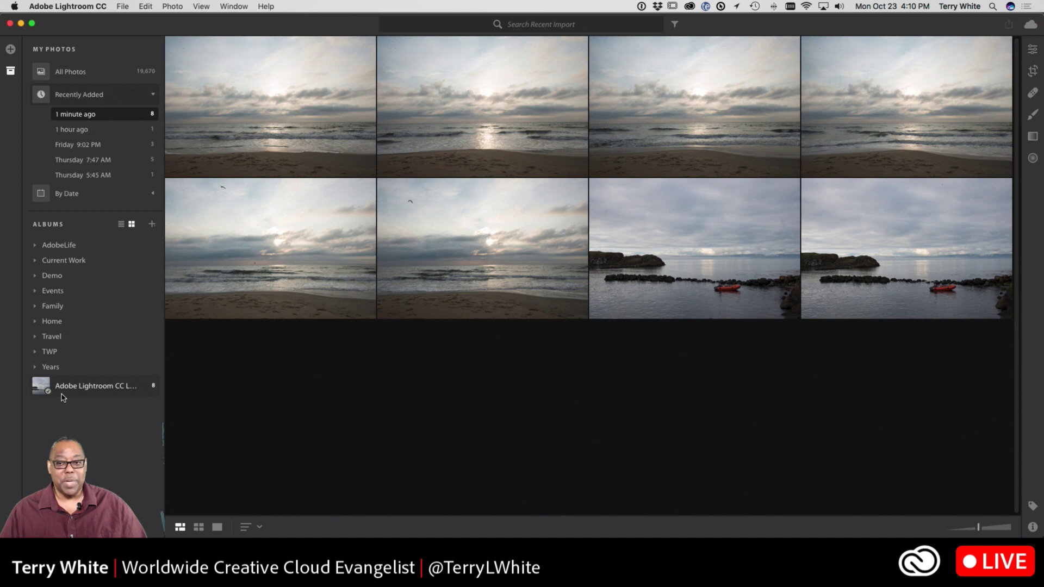
{"action": "left_click", "coordinate": [1030, 24]}
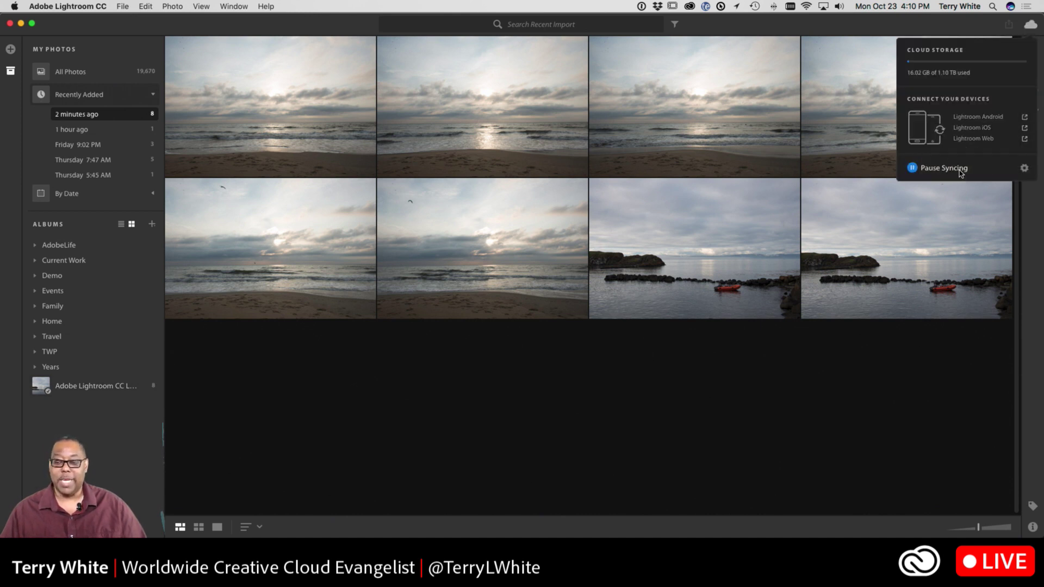
{"action": "left_click", "coordinate": [1031, 25]}
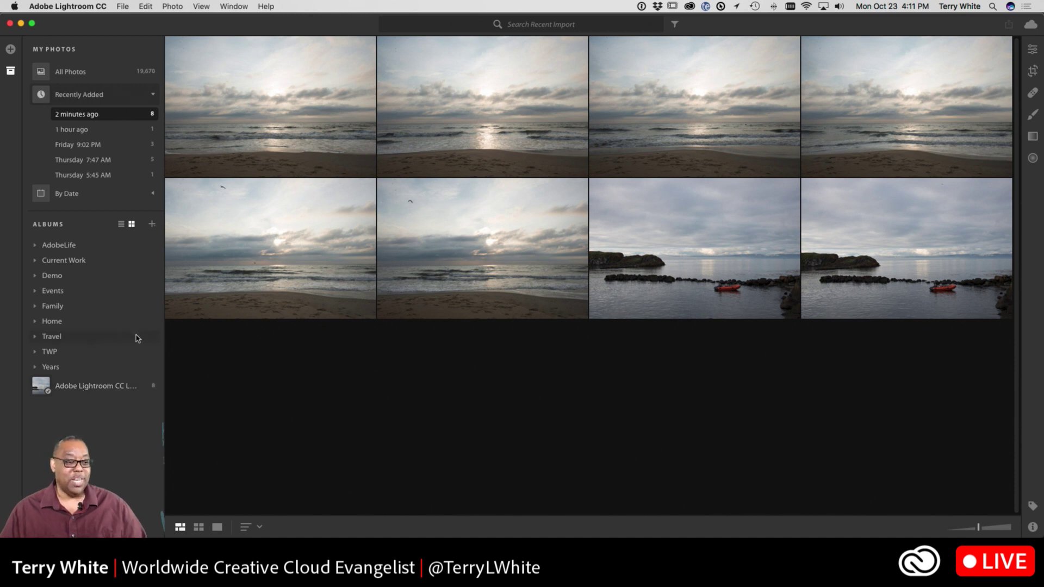
Create a new album named Sunrises
{"action": "left_click", "coordinate": [153, 226]}
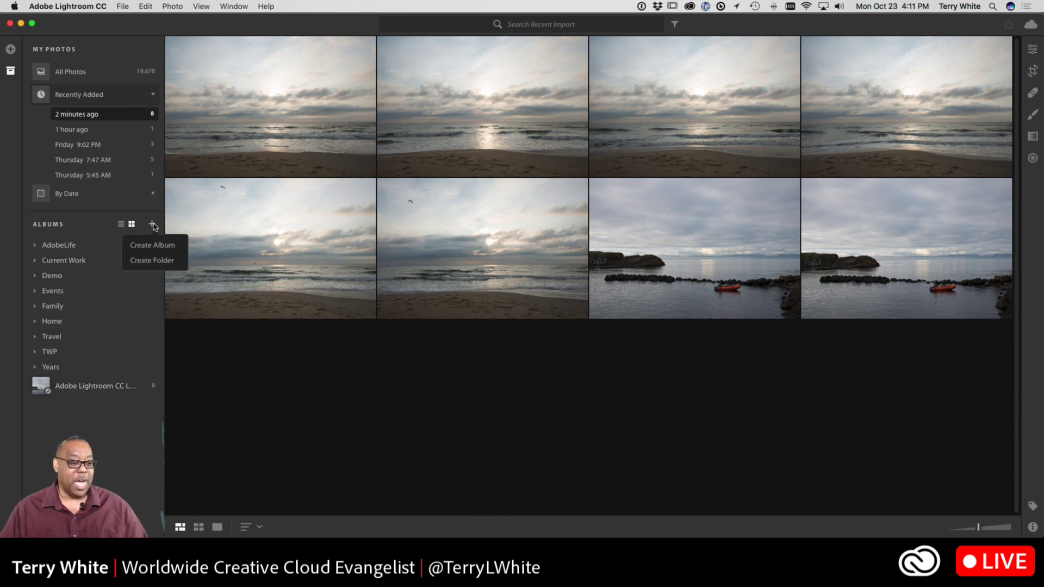
{"action": "left_click", "coordinate": [155, 244]}
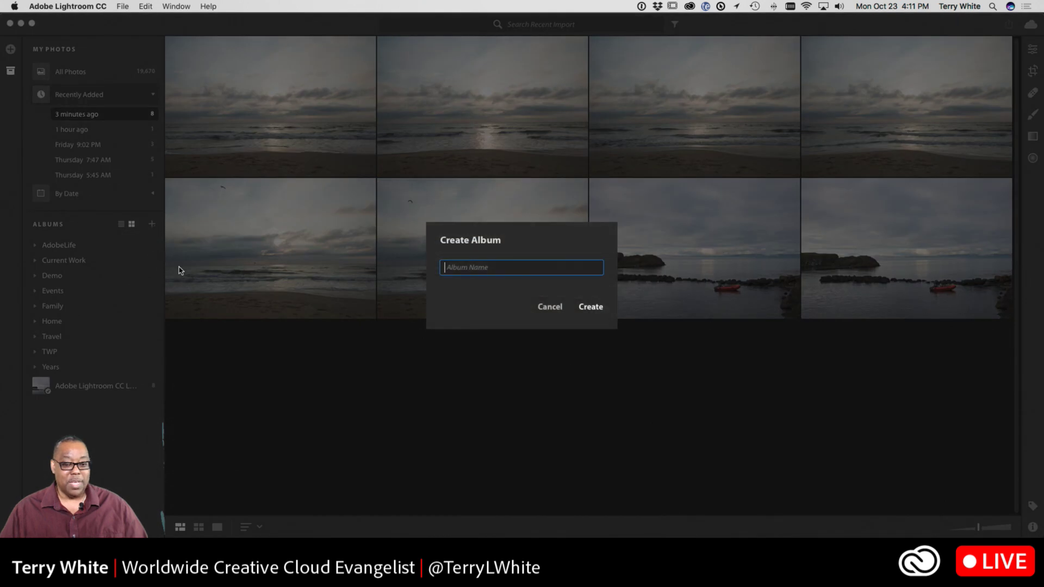
{"action": "type", "text": "S"}
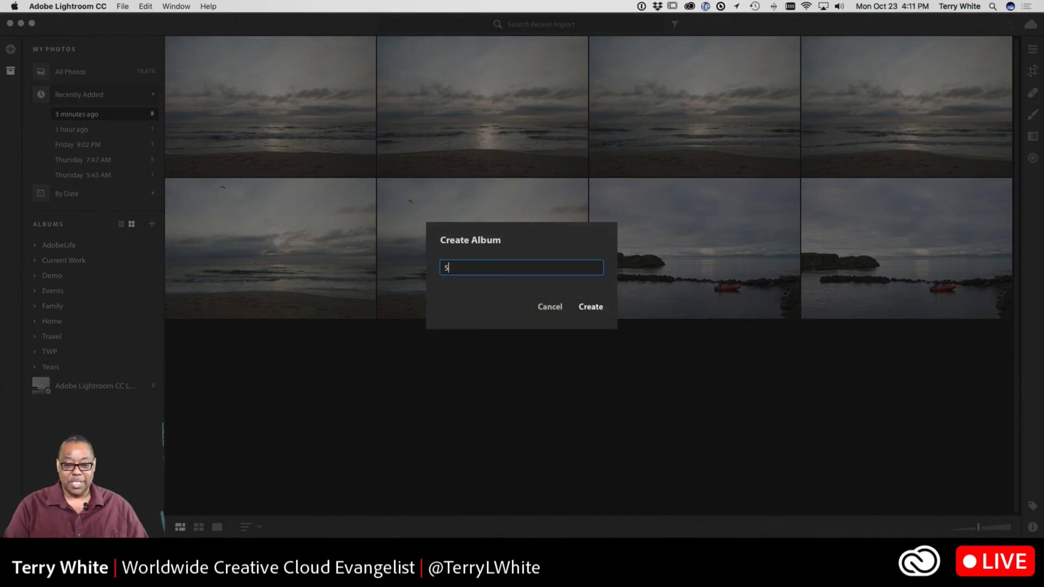
{"action": "type", "text": "unrises"}
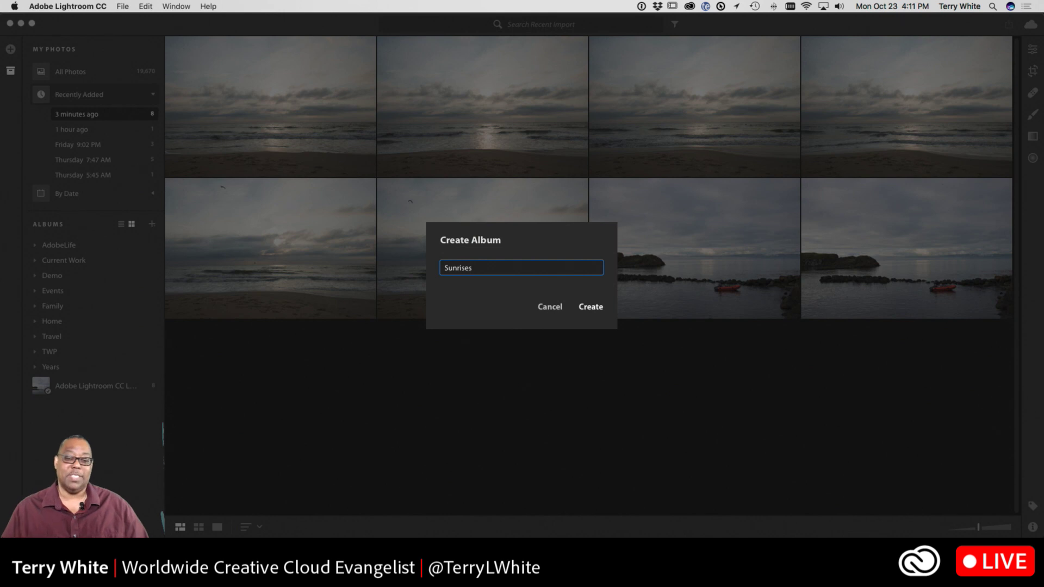
{"action": "key", "text": "super+a"}
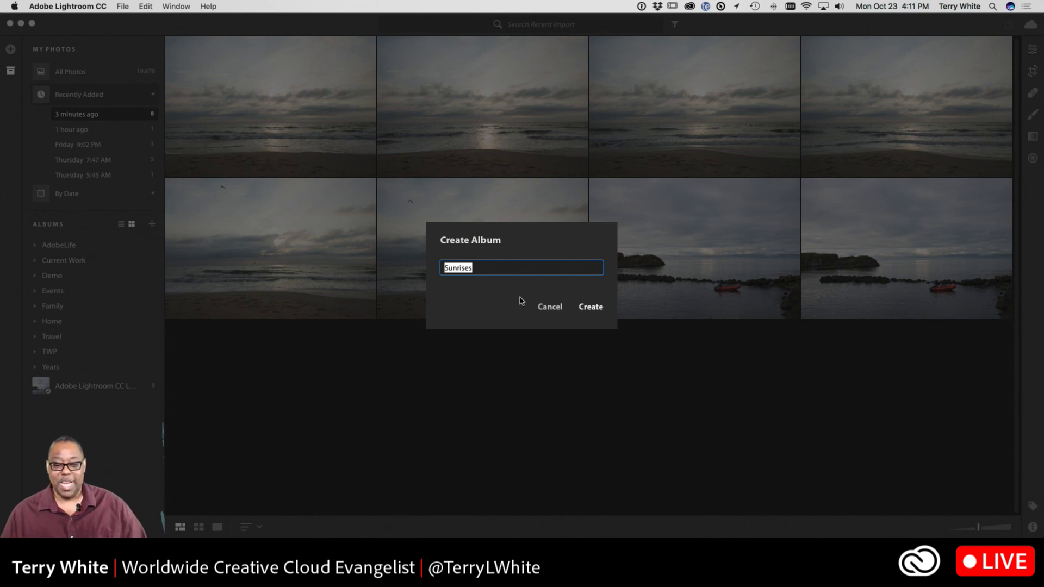
{"action": "left_click", "coordinate": [585, 311]}
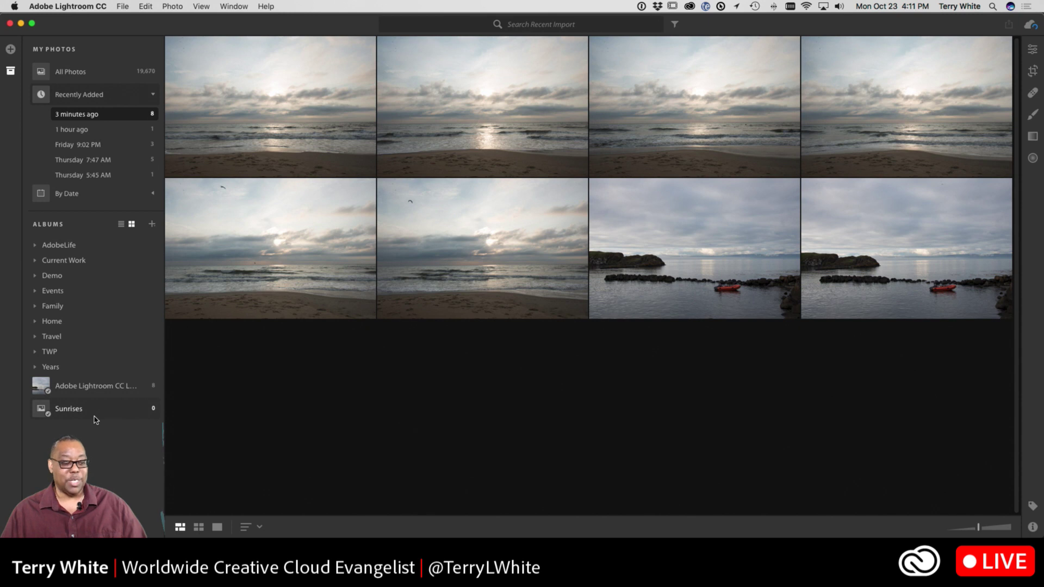
Add all eight recently imported photos to the Sunrises album
{"action": "left_click", "coordinate": [275, 137]}
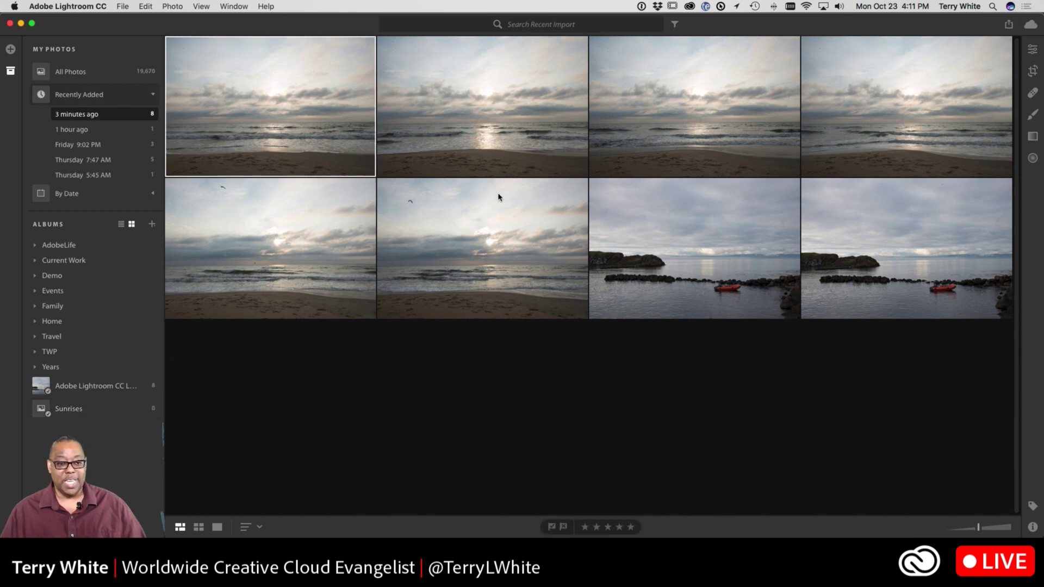
{"action": "left_click", "coordinate": [858, 255], "text": "shift"}
{"action": "left_click_drag", "start_coordinate": [237, 293], "coordinate": [109, 413]}
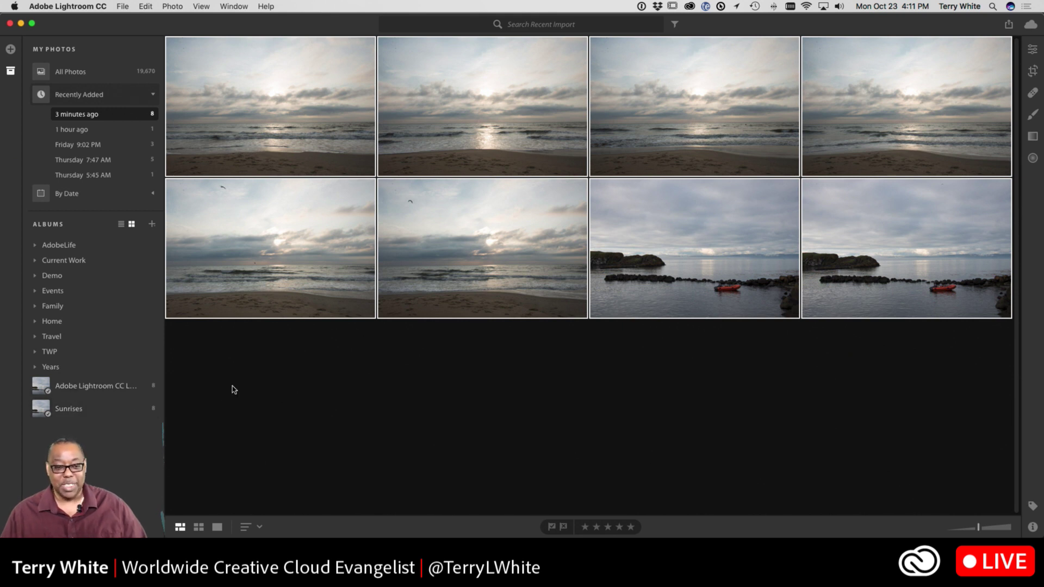
Remove the two photos with the red boat from the Sunrises album
{"action": "left_click", "coordinate": [84, 410]}
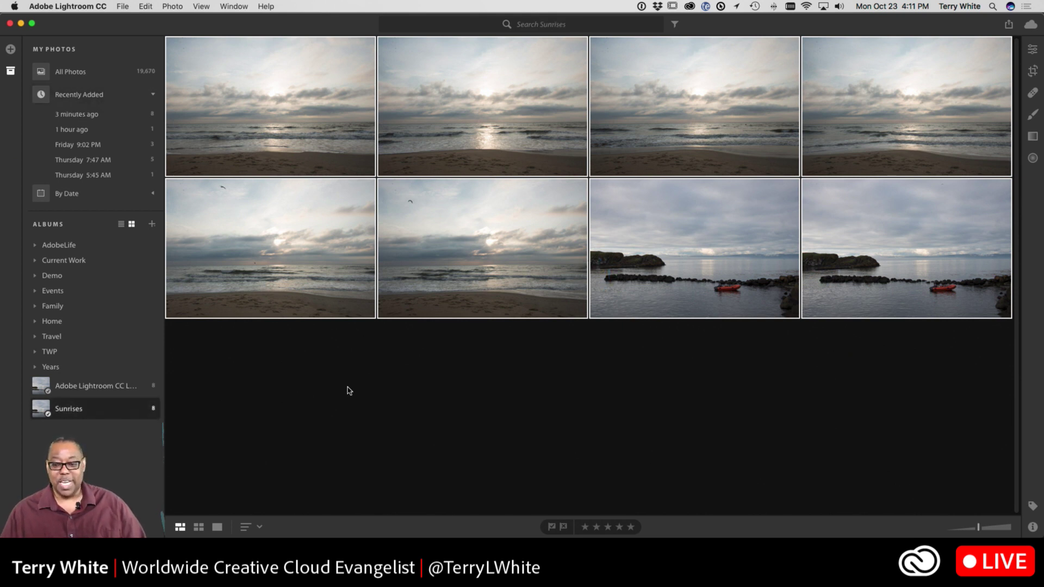
{"action": "left_click", "coordinate": [587, 365]}
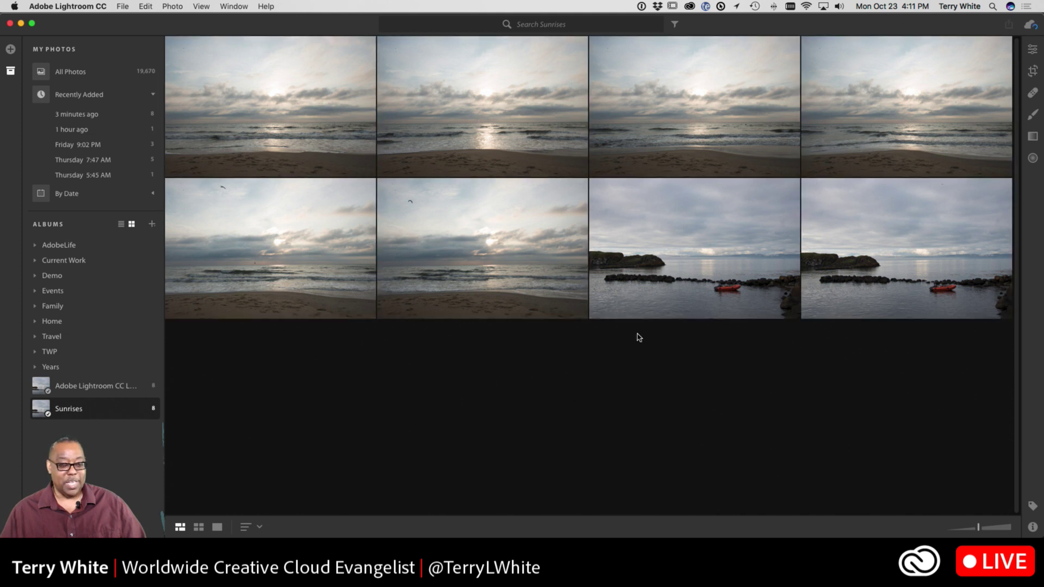
{"action": "left_click", "coordinate": [673, 289]}
{"action": "left_click", "coordinate": [910, 259], "text": "shift"}
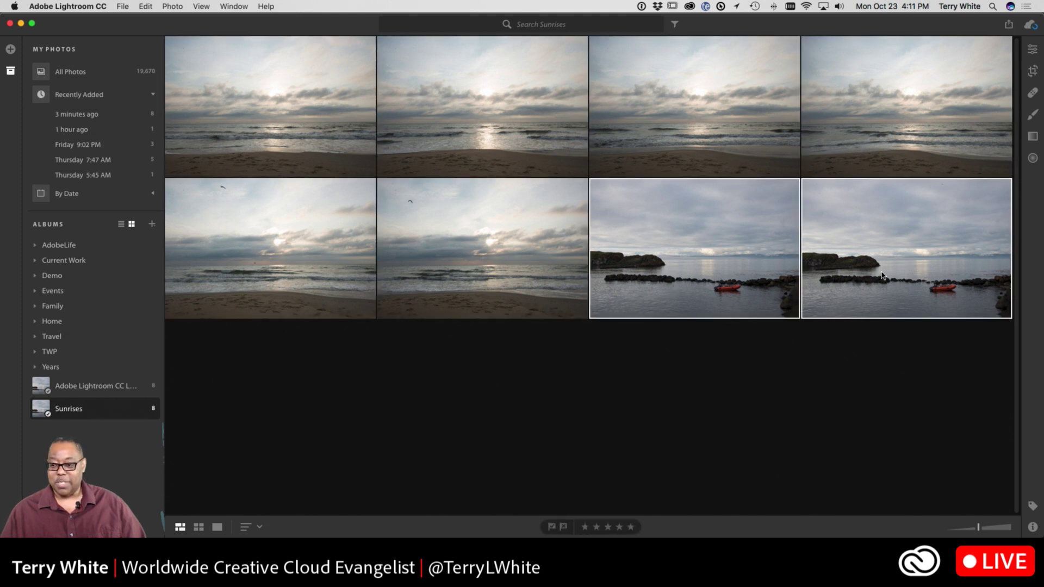
{"action": "key", "text": "BackSpace"}
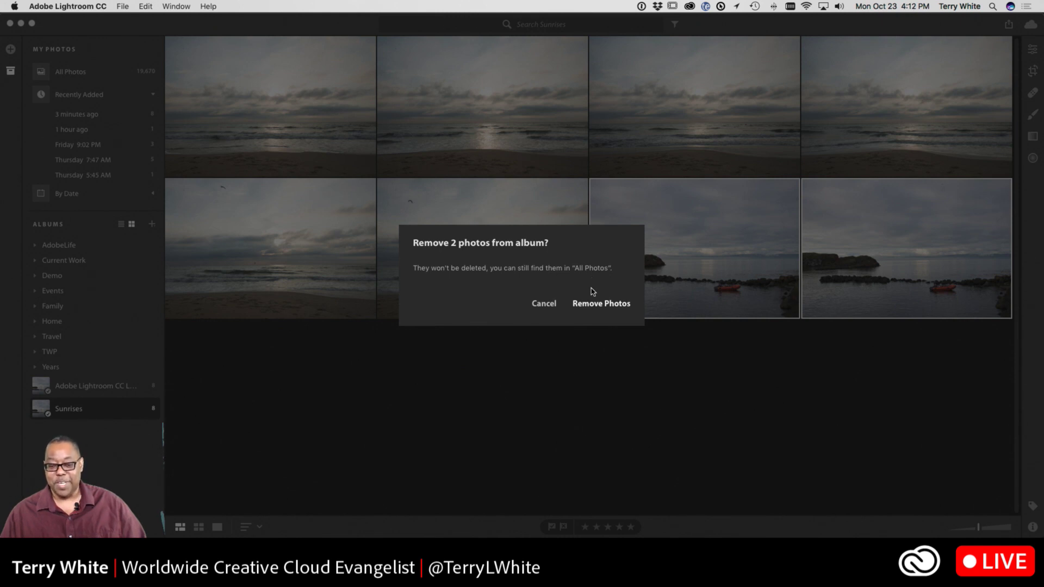
{"action": "left_click", "coordinate": [596, 303]}
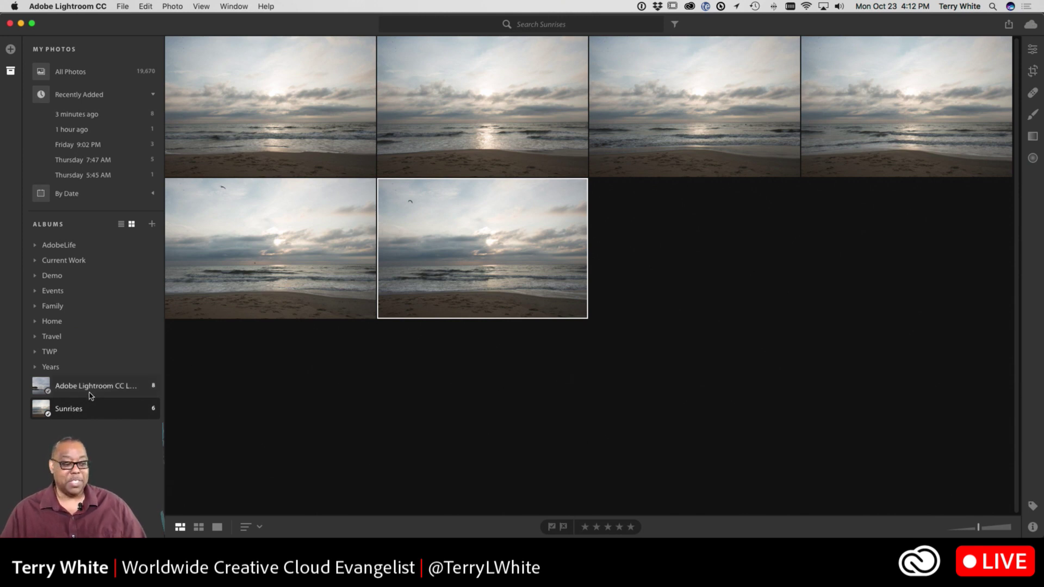
View the Adobe Lightroom CC Live album and create a new album folder named Adobe Live
{"action": "left_click", "coordinate": [76, 386]}
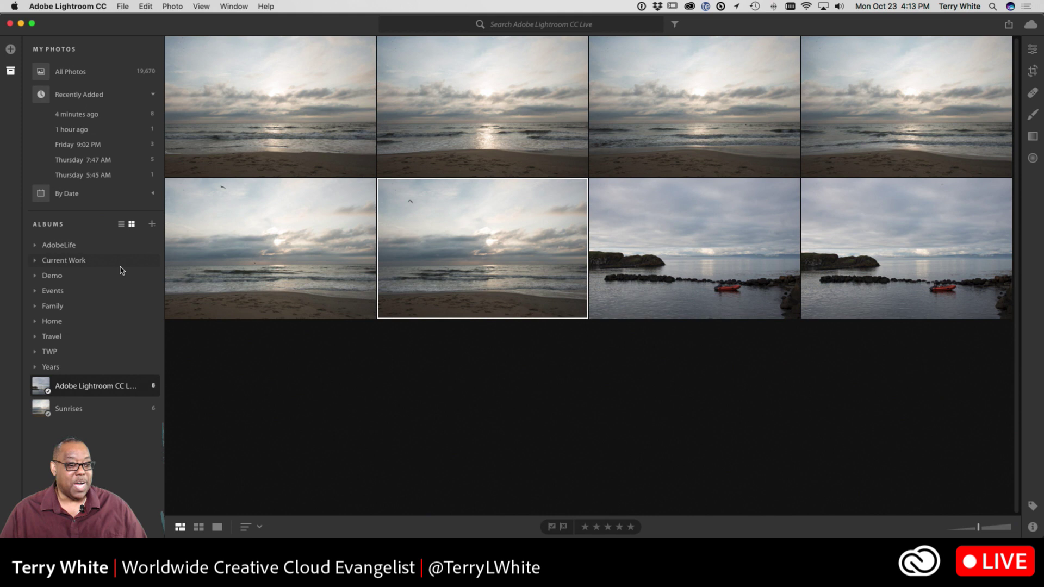
{"action": "left_click", "coordinate": [153, 225]}
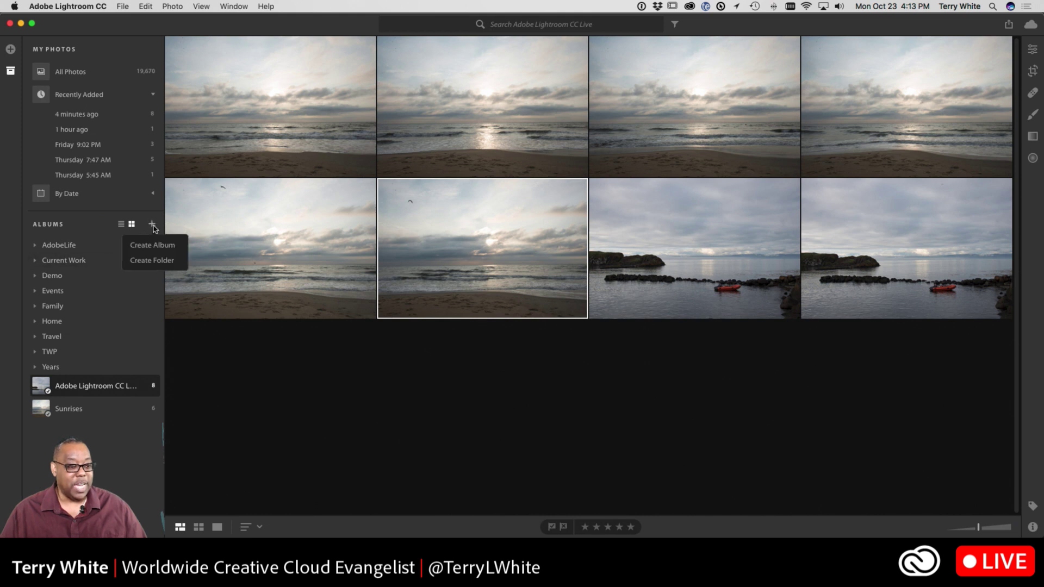
{"action": "left_click", "coordinate": [156, 261]}
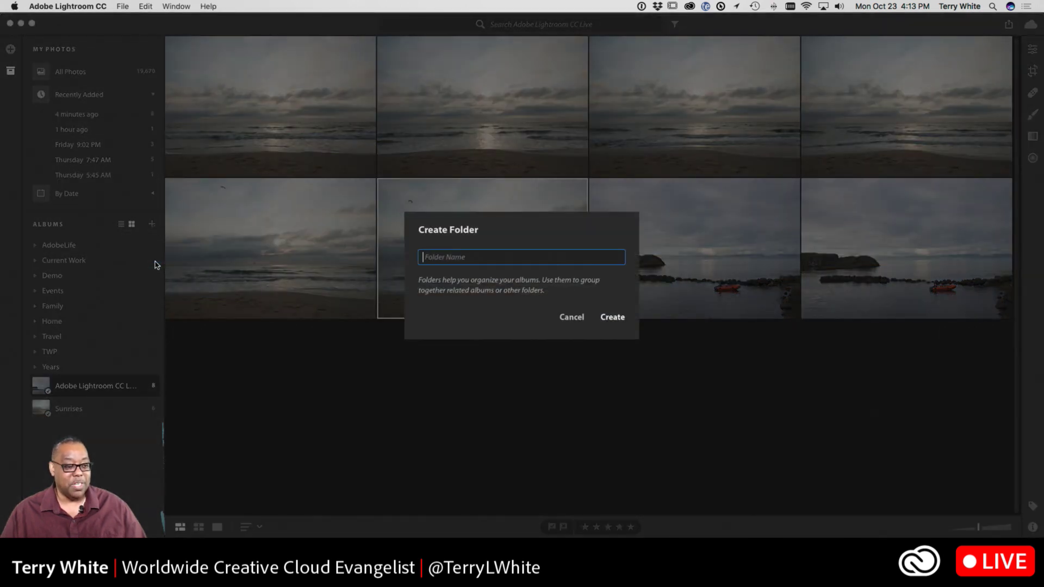
{"action": "type", "text": "Adobe Live"}
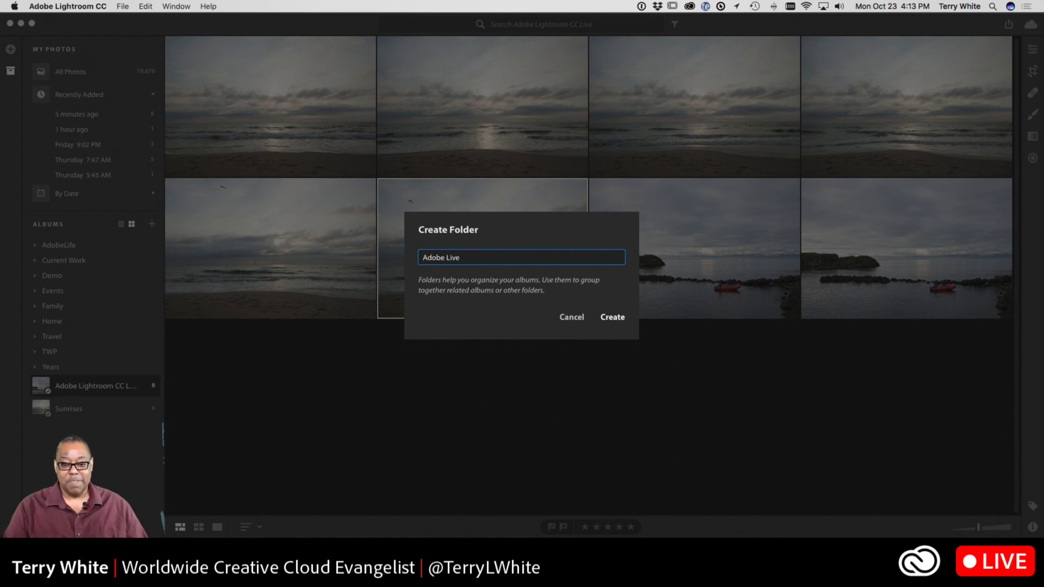
{"action": "key", "text": "Return"}
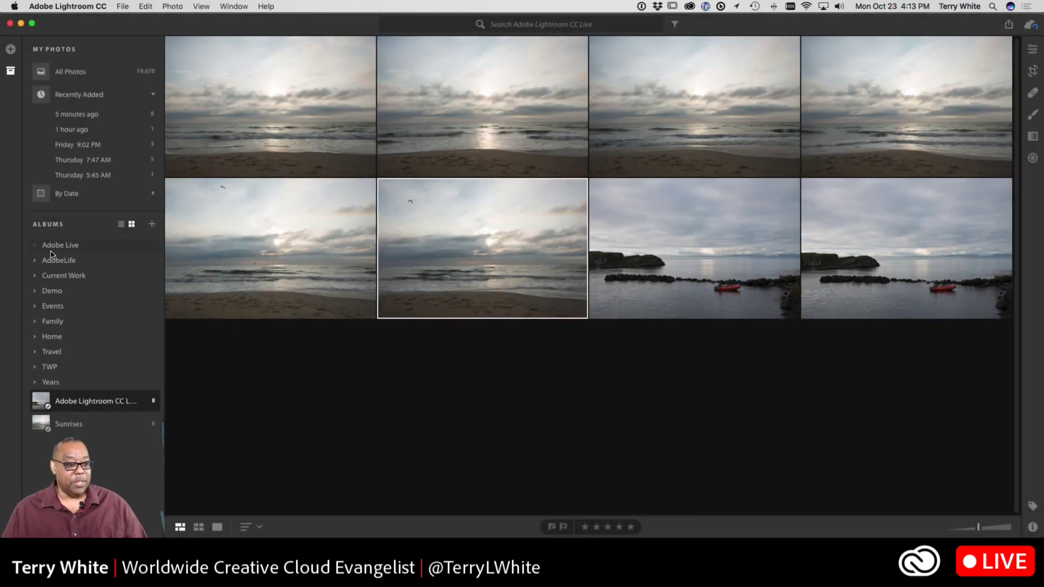
Move the Adobe Lightroom CC Live and Sunrises albums together into the Adobe Live folder
{"action": "left_click", "coordinate": [70, 424], "text": "shift"}
{"action": "left_click_drag", "start_coordinate": [81, 400], "coordinate": [78, 251]}
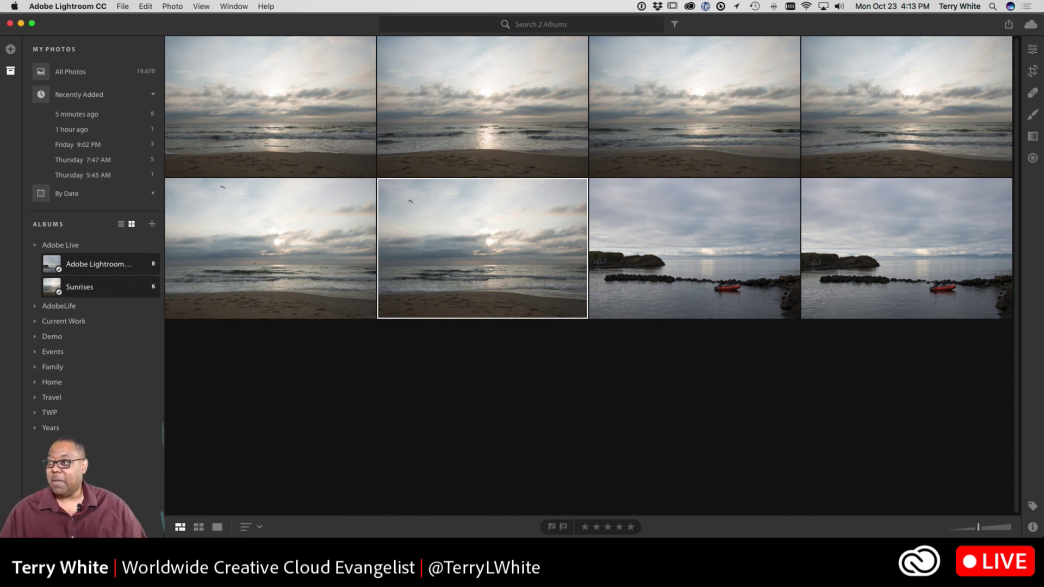
{"action": "left_click", "coordinate": [272, 414]}
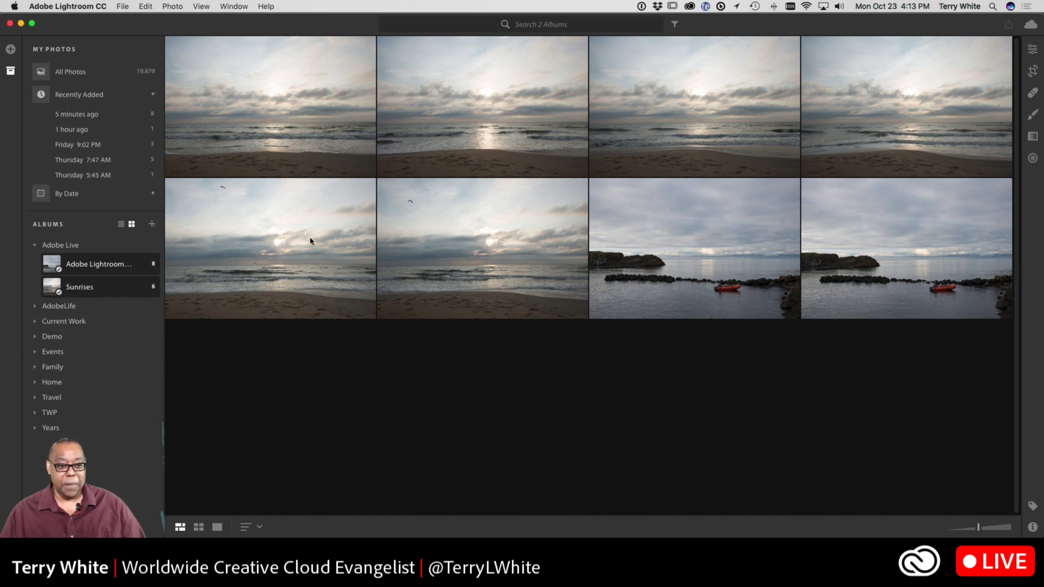
Check the keywords of the first sunrise photo, then bring back the album list
{"action": "left_click", "coordinate": [270, 138]}
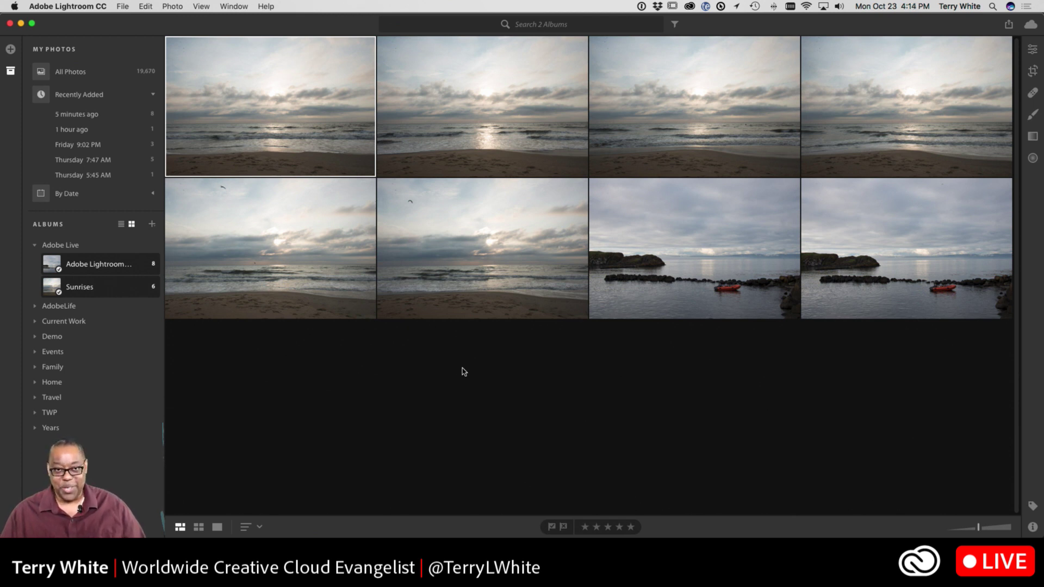
{"action": "left_click", "coordinate": [1031, 506]}
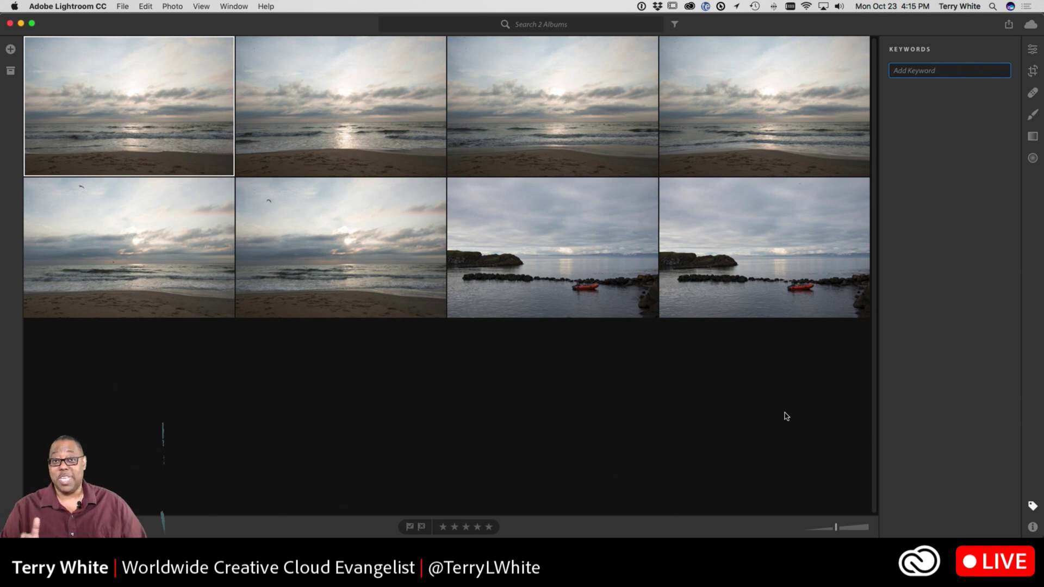
{"action": "left_click", "coordinate": [1032, 506]}
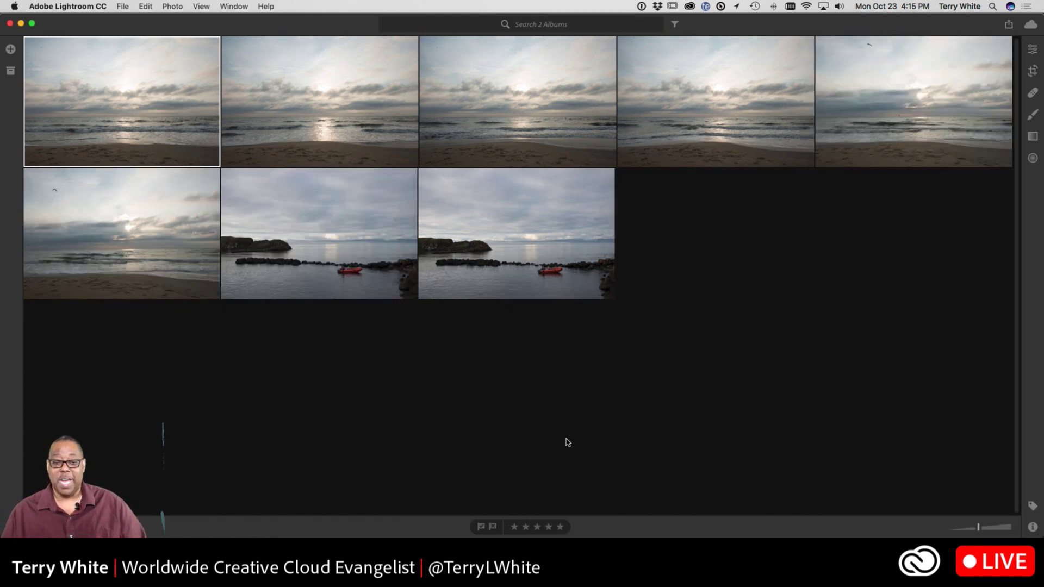
{"action": "left_click", "coordinate": [12, 71]}
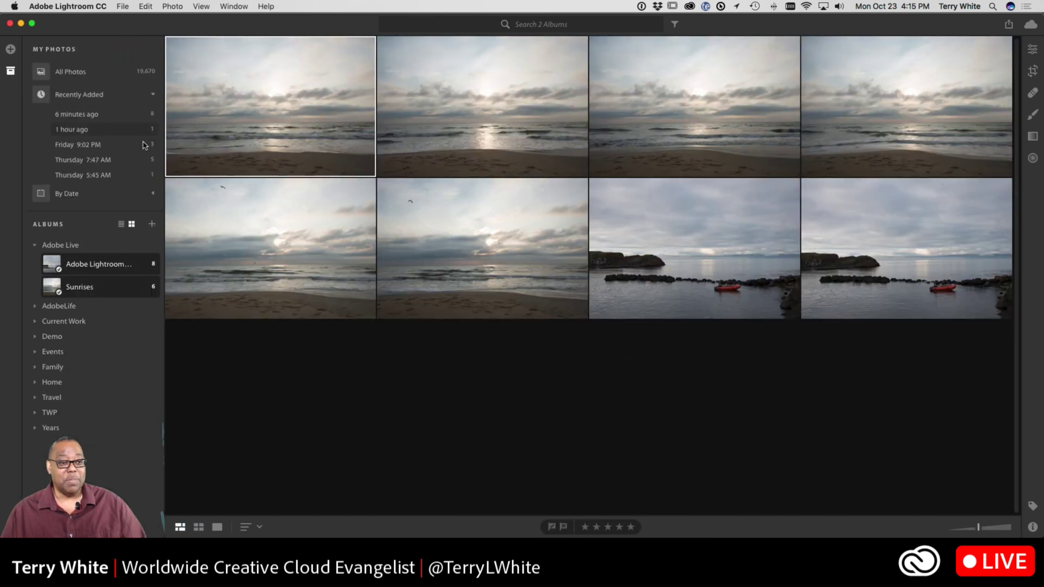
Show the whole photo library and search it for "tree"
{"action": "left_click", "coordinate": [90, 74]}
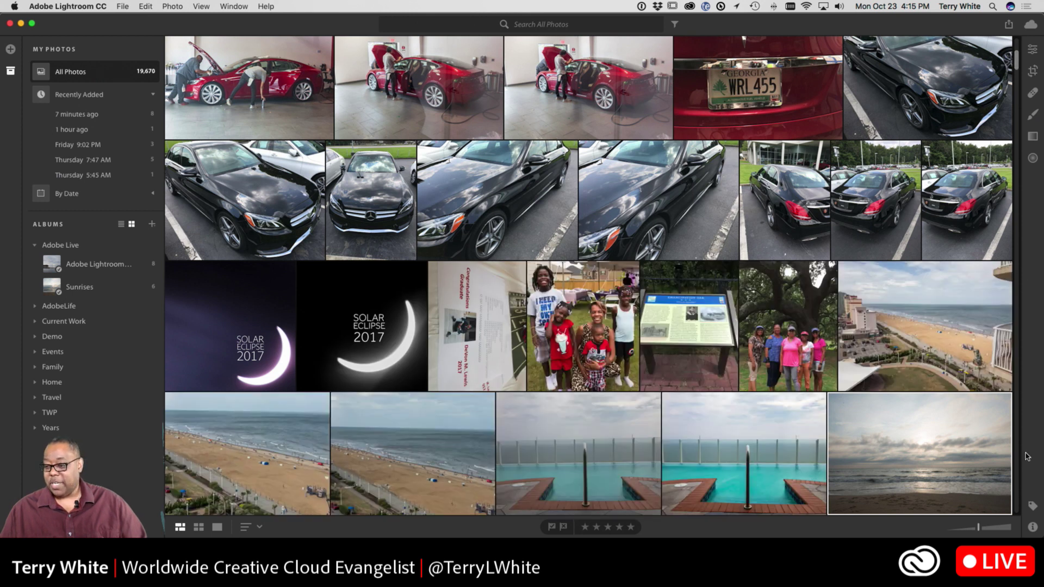
{"action": "left_click_drag", "start_coordinate": [1016, 61], "coordinate": [1017, 43]}
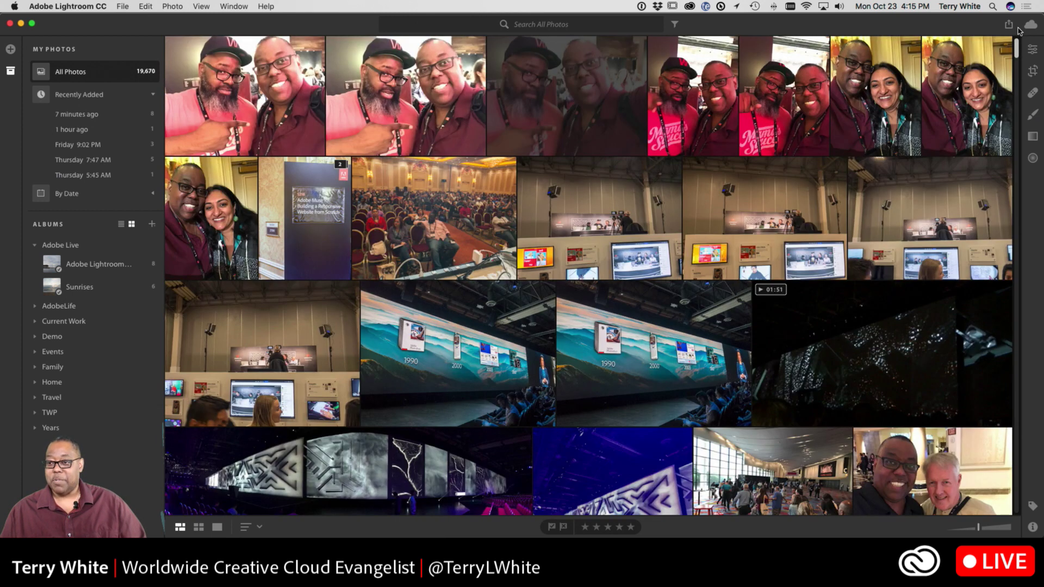
{"action": "left_click", "coordinate": [551, 25]}
{"action": "type", "text": "tree"}
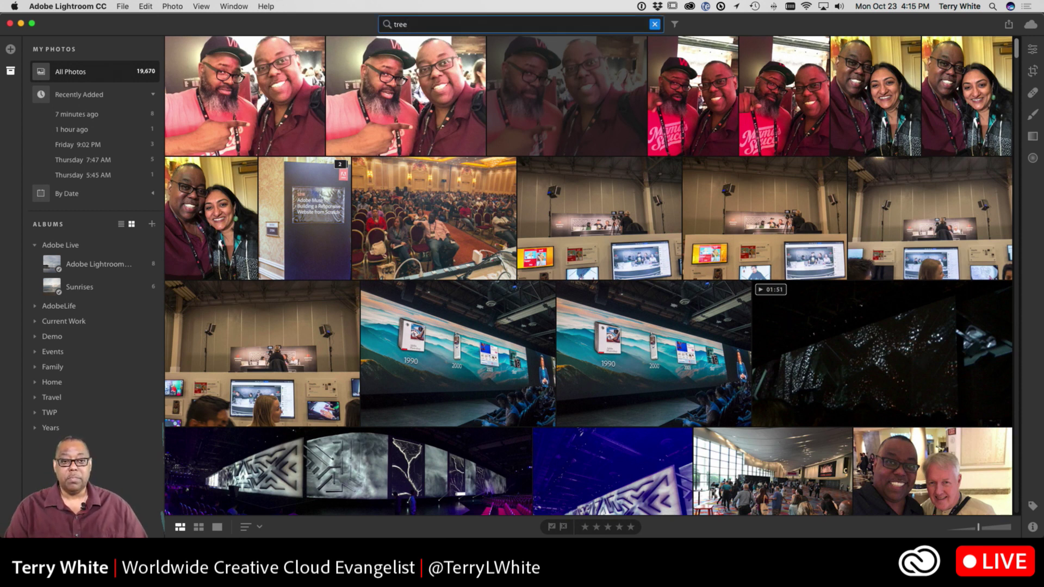
{"action": "key", "text": "Return"}
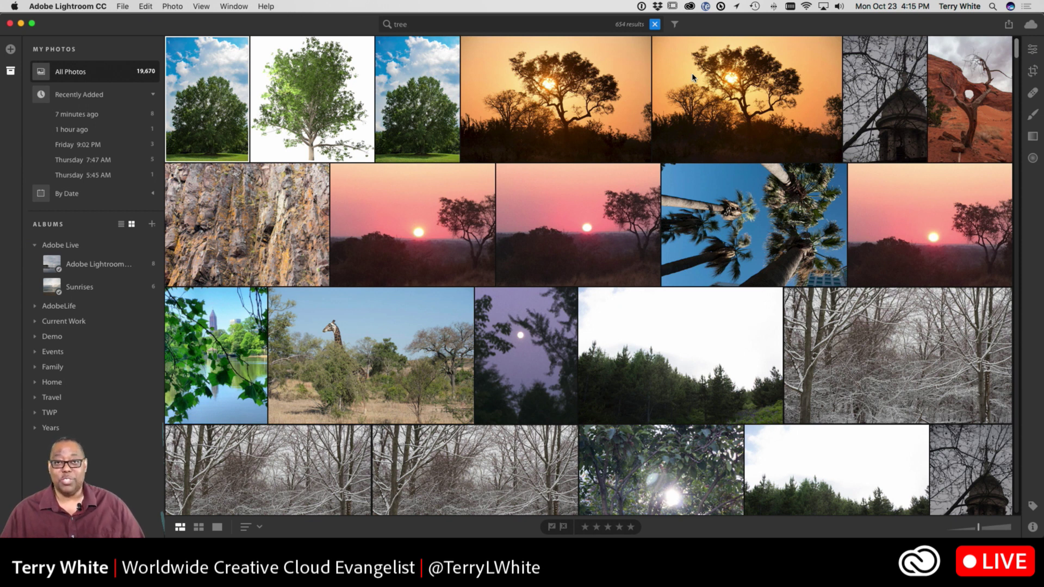
Search all photos for "boat" instead, then clear the search
{"action": "double_click", "coordinate": [413, 24]}
{"action": "type", "text": "bir"}
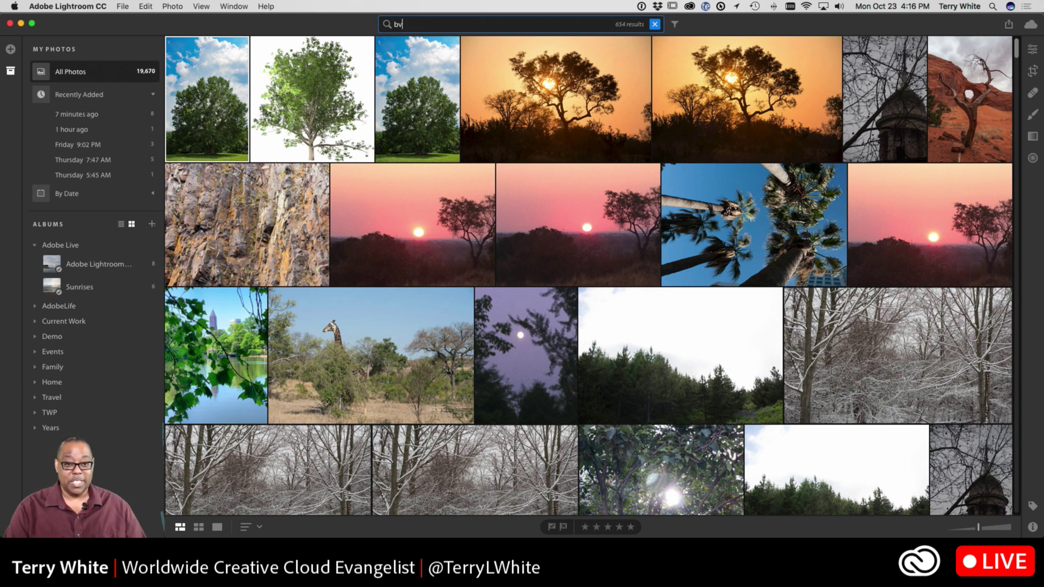
{"action": "key", "text": "BackSpace"}
{"action": "key", "text": "BackSpace"}
{"action": "type", "text": "oat"}
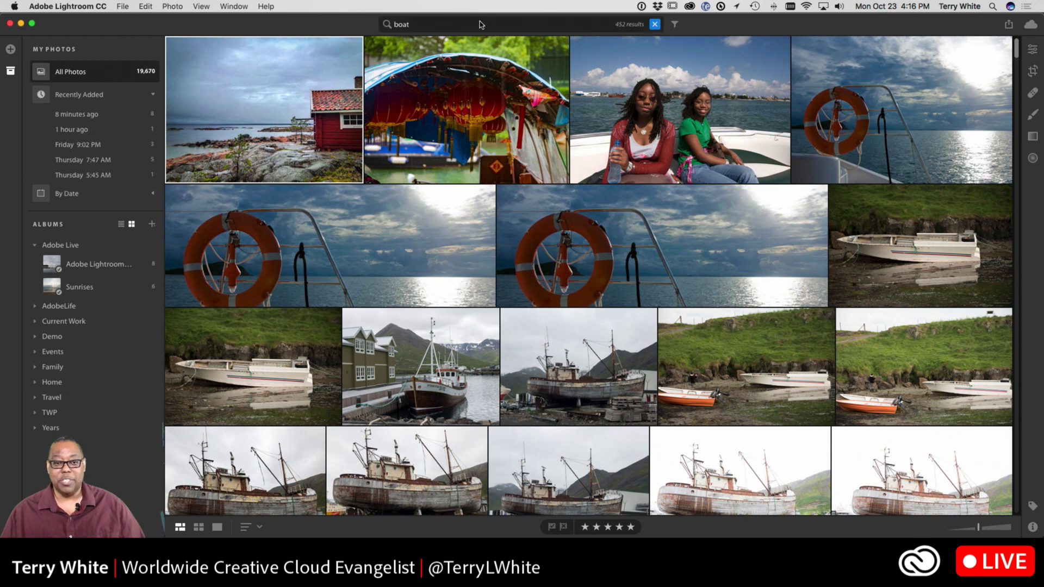
{"action": "left_click", "coordinate": [653, 25]}
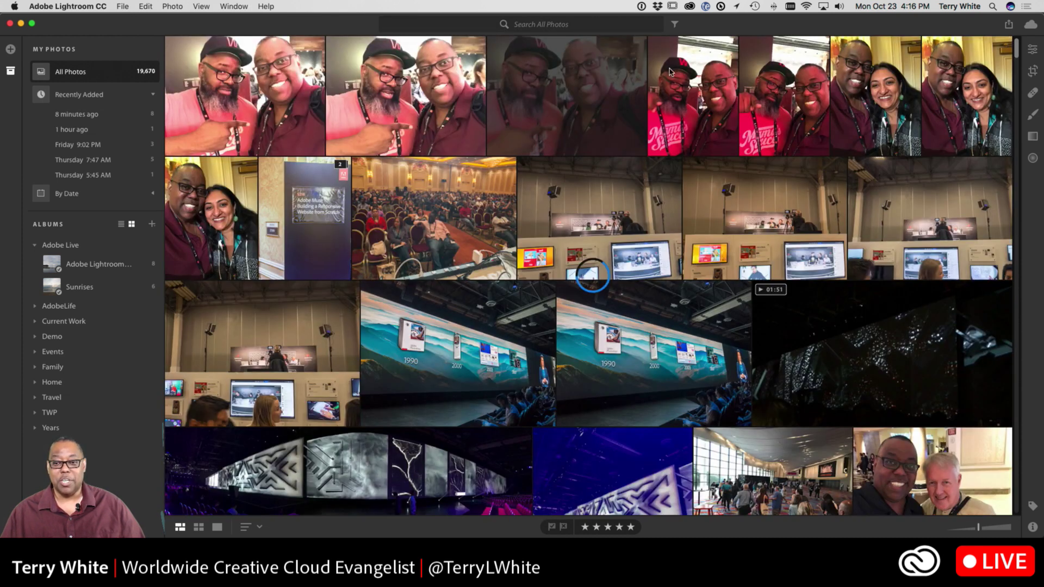
Filter all photos by the FUJIFILM FinePix S602 ZOOM camera, then reset the filter
{"action": "left_click", "coordinate": [674, 24]}
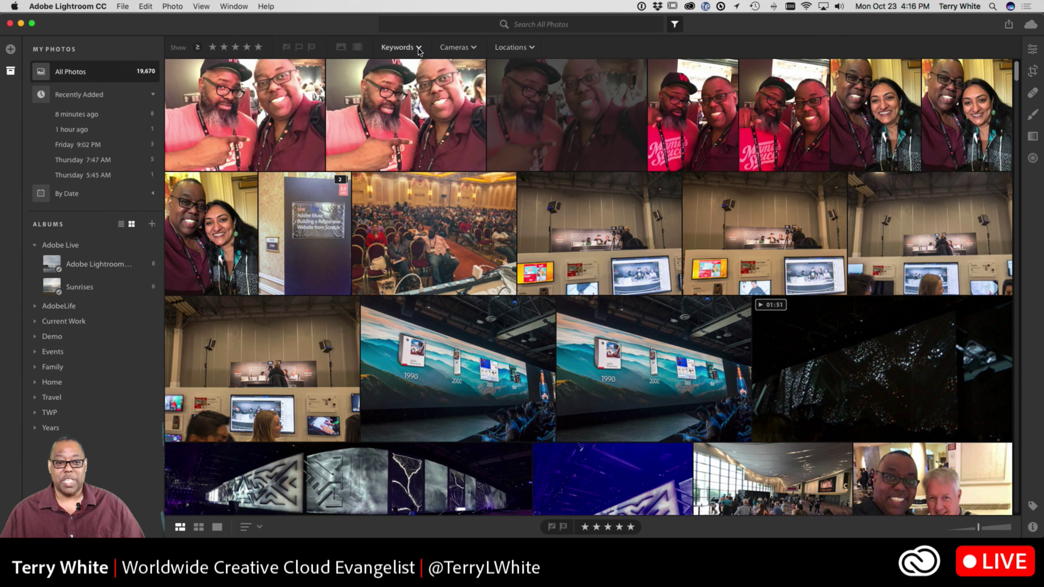
{"action": "left_click", "coordinate": [474, 49]}
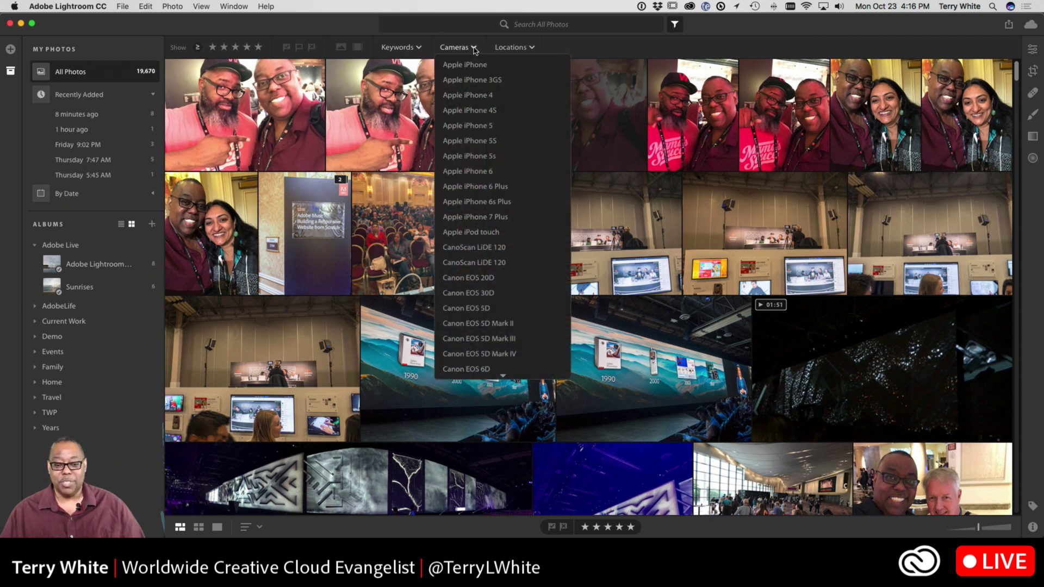
{"action": "mouse_move", "coordinate": [504, 380]}
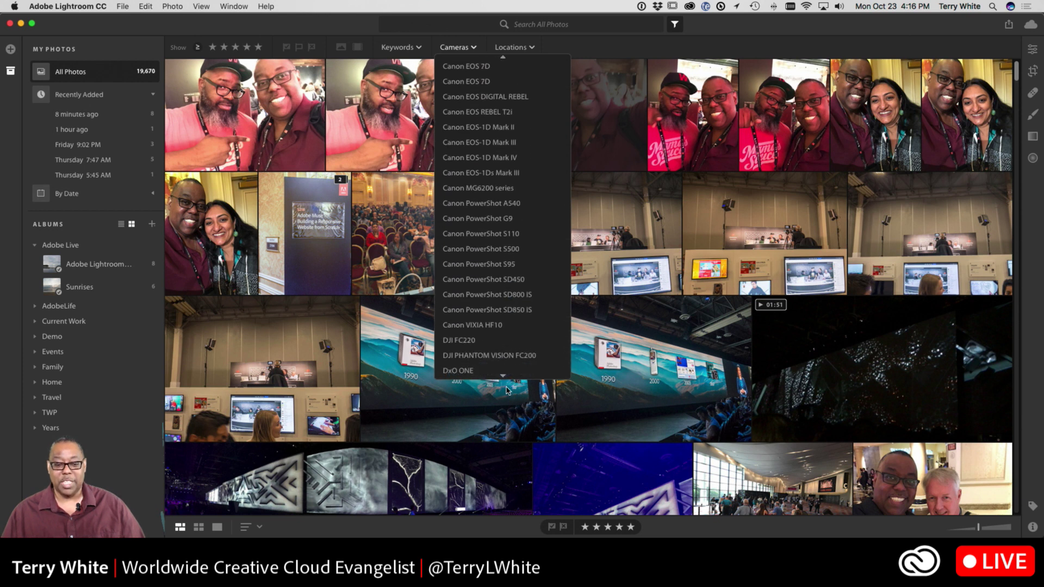
{"action": "scroll", "coordinate": [506, 375], "scroll_direction": "up", "scroll_amount": 1}
{"action": "left_click", "coordinate": [489, 372]}
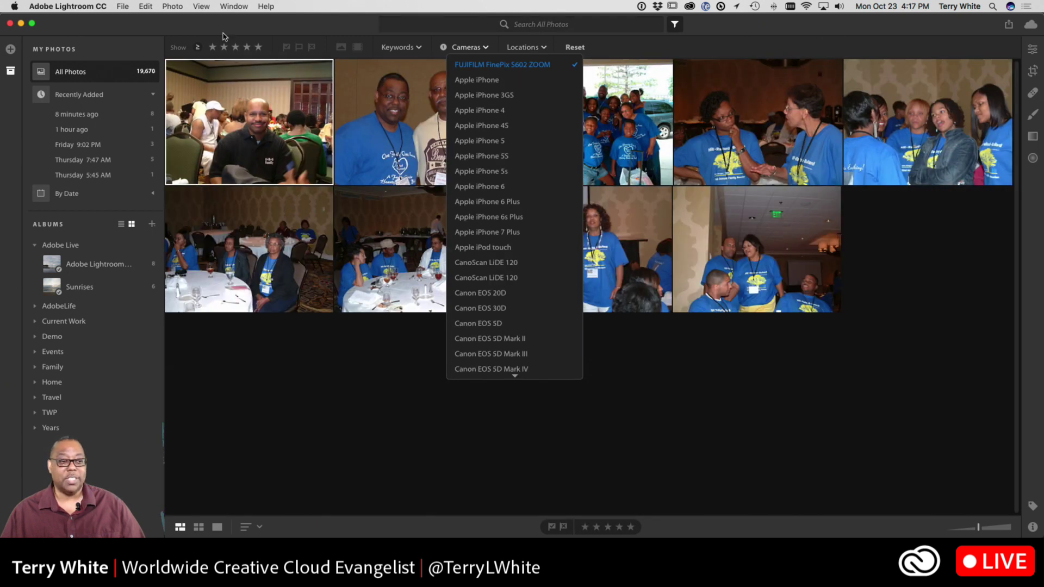
{"action": "left_click", "coordinate": [488, 54]}
{"action": "left_click", "coordinate": [485, 48]}
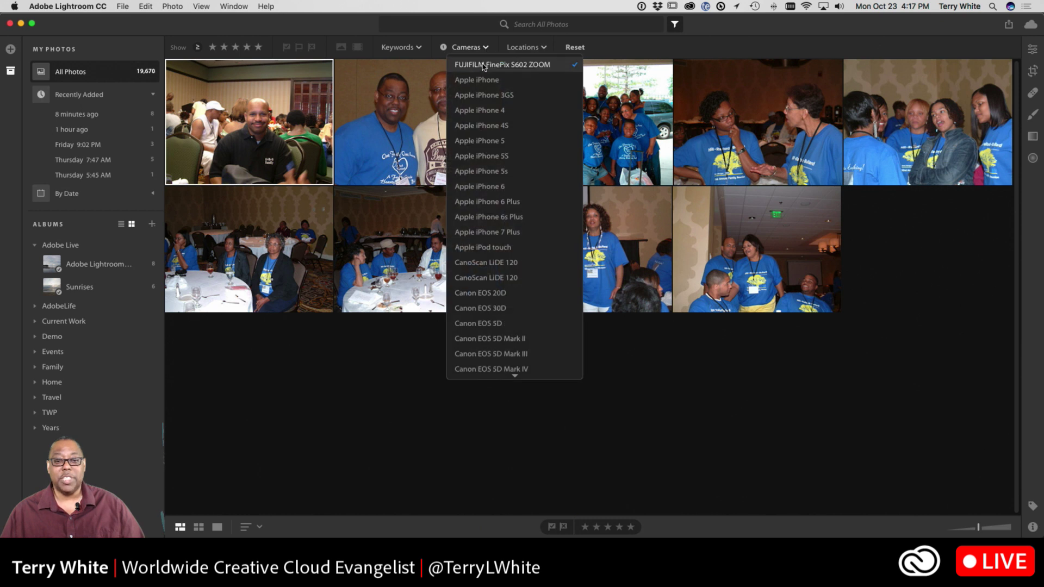
{"action": "left_click", "coordinate": [574, 48]}
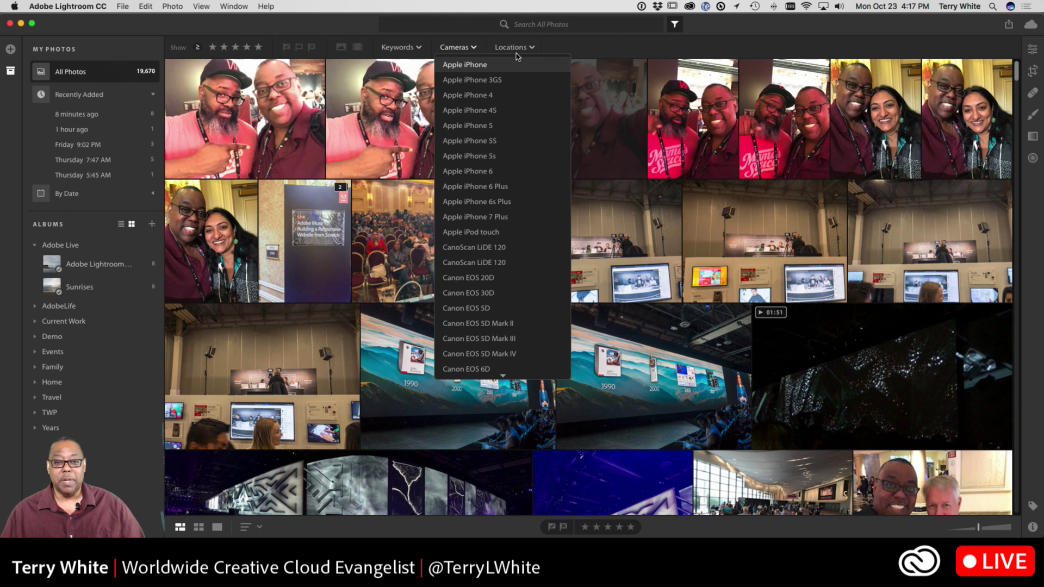
Look through the locations available for filtering all photos without choosing one
{"action": "left_click", "coordinate": [519, 51]}
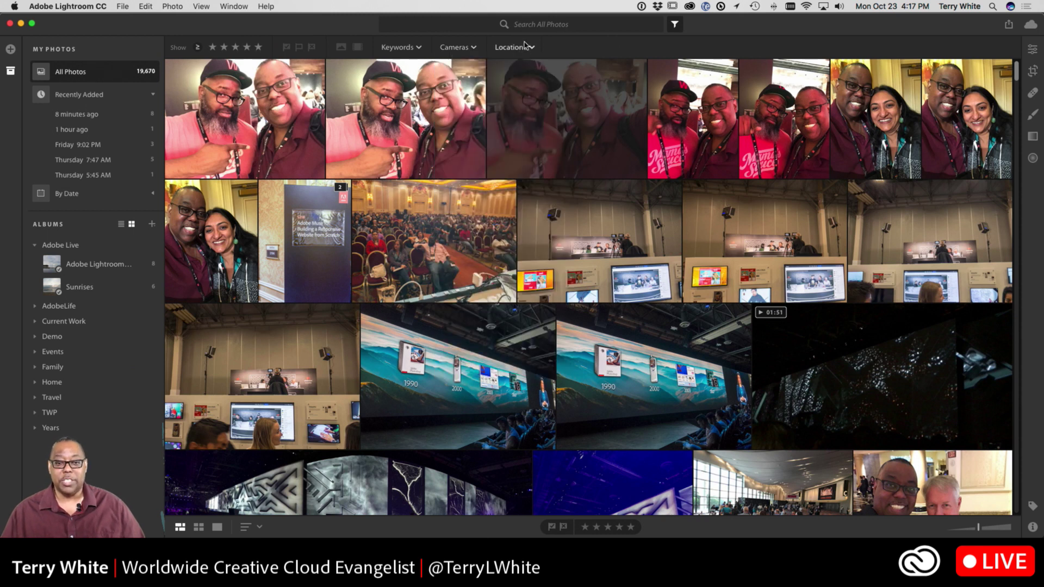
{"action": "left_click", "coordinate": [533, 50]}
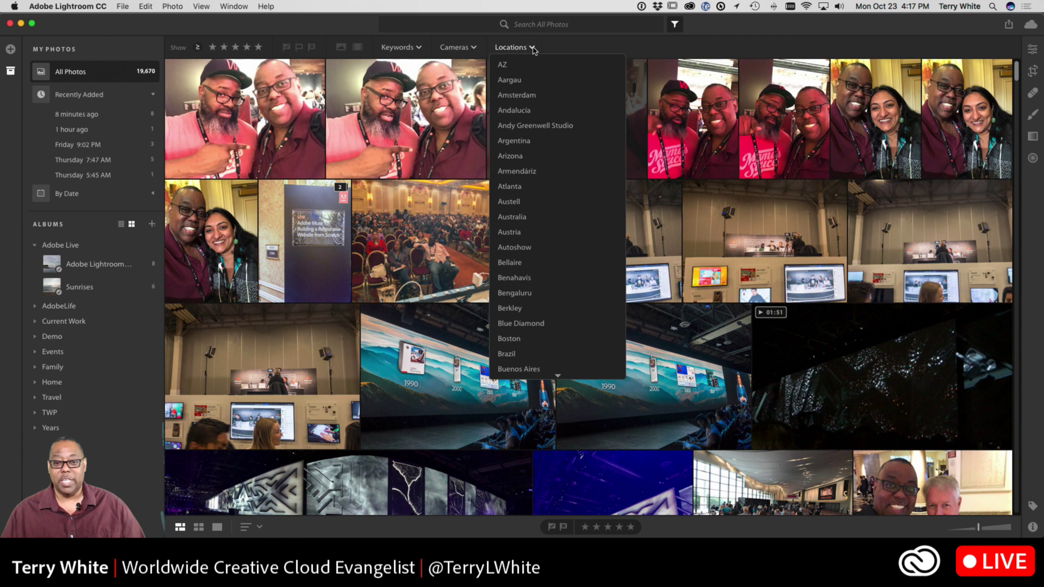
{"action": "left_click", "coordinate": [545, 34]}
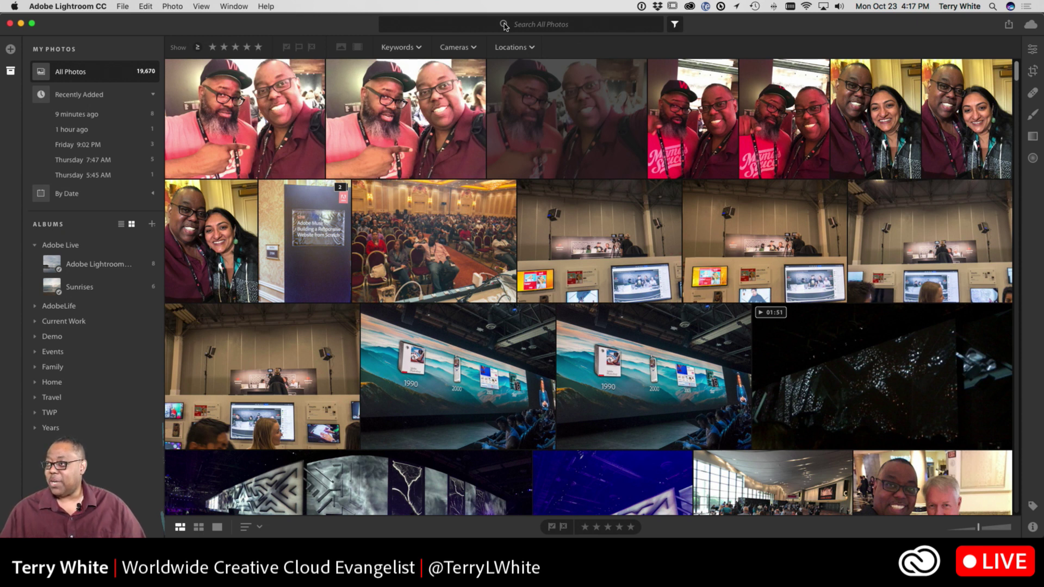
Straighten the sixth photo in the Adobe Lightroom CC Live album by +1.11, the beach shot with the bird
{"action": "left_click", "coordinate": [80, 271]}
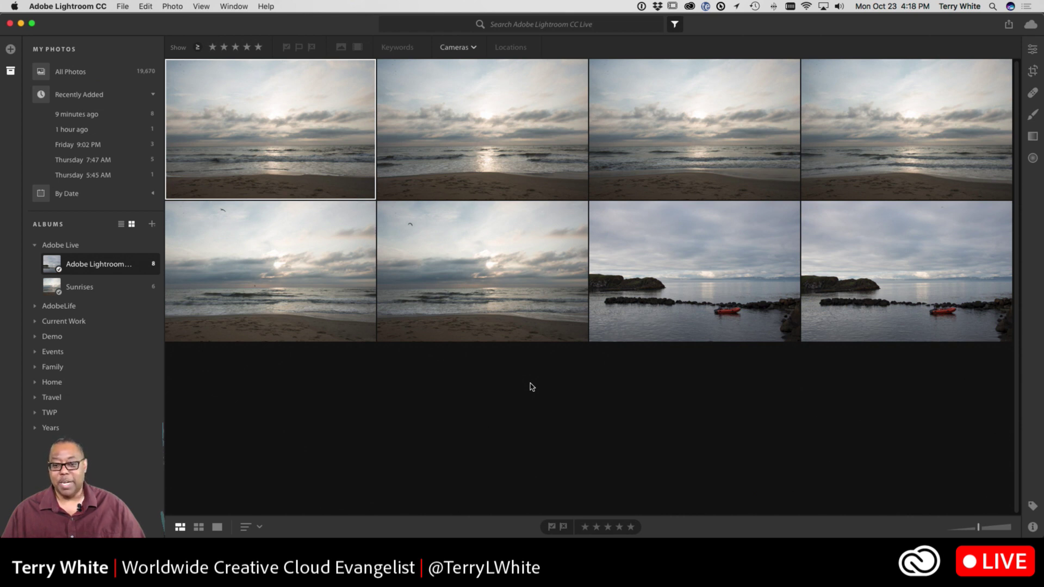
{"action": "left_click", "coordinate": [481, 311]}
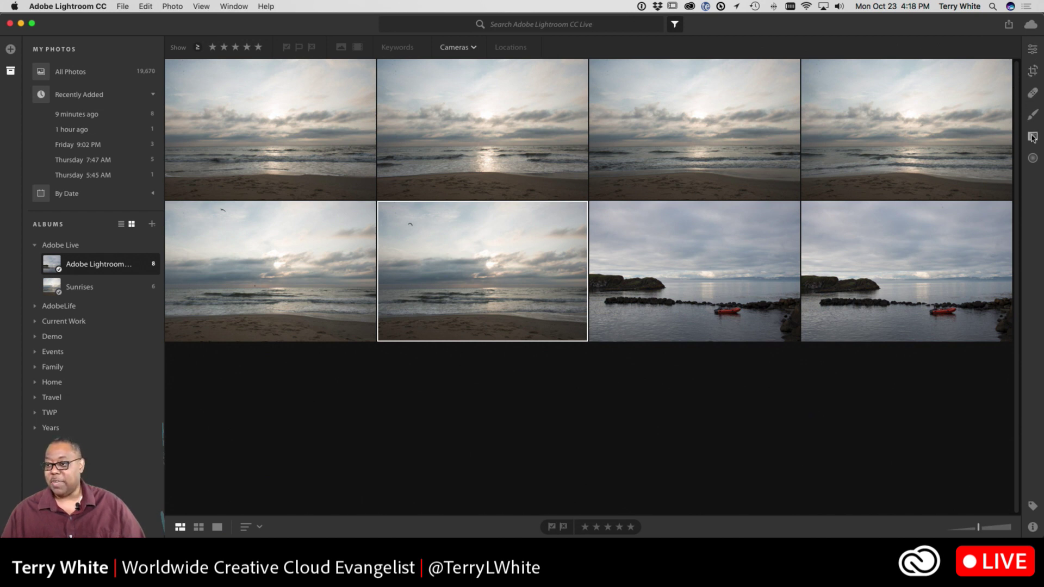
{"action": "left_click", "coordinate": [1033, 72]}
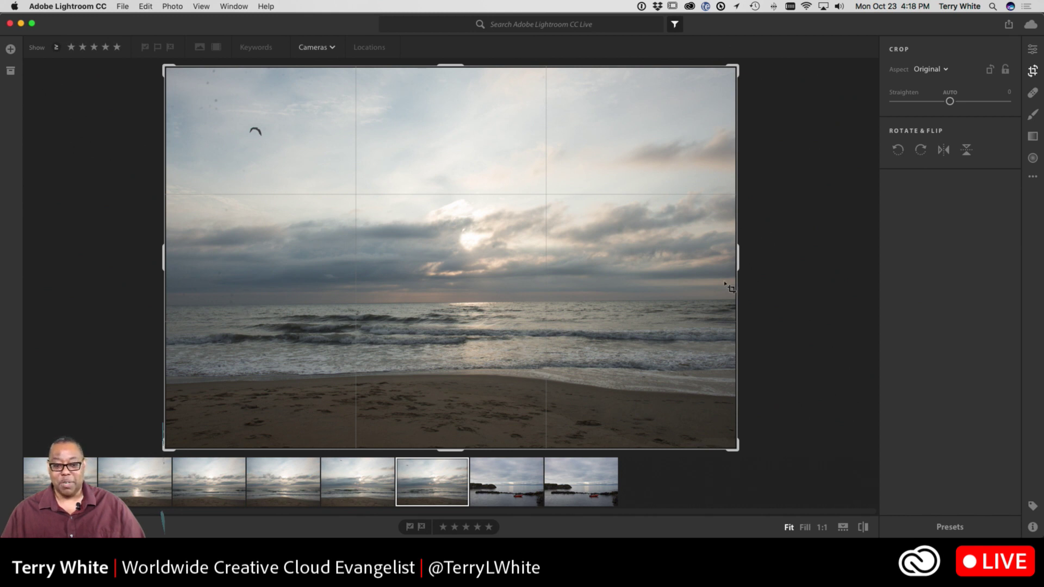
{"action": "left_click_drag", "start_coordinate": [779, 73], "coordinate": [776, 71]}
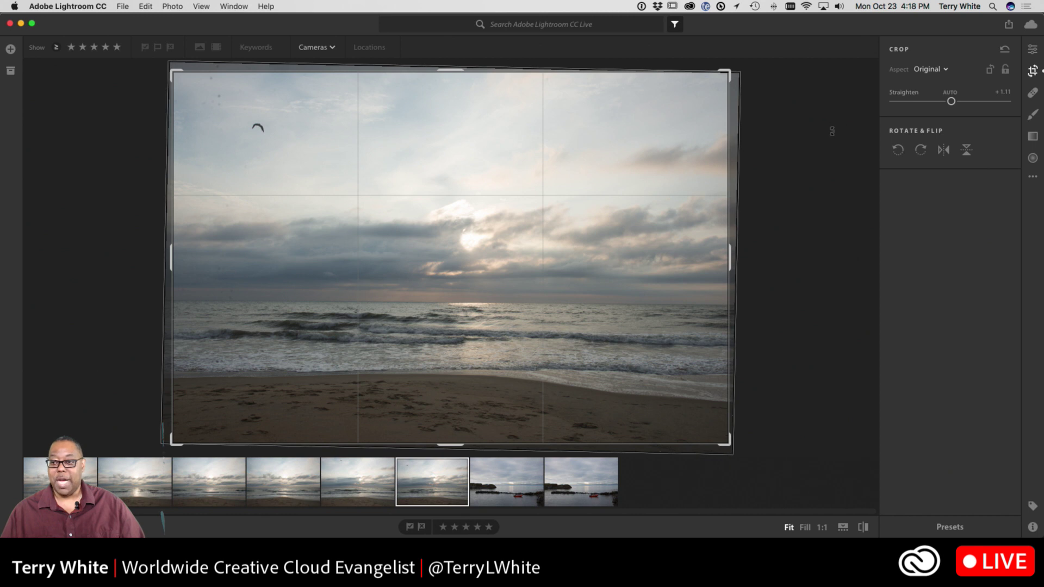
{"action": "left_click", "coordinate": [1031, 72]}
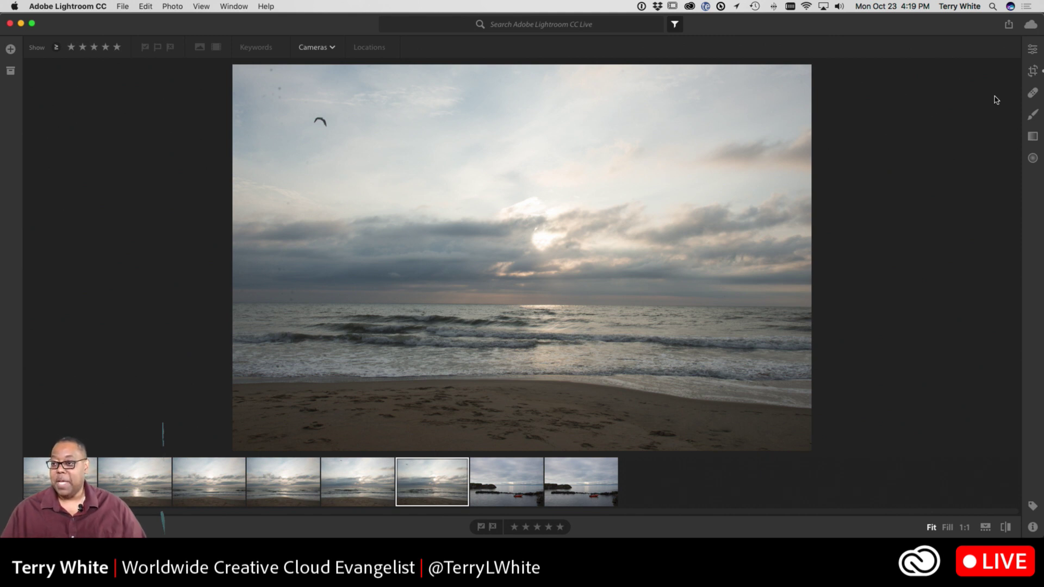
Apply the automatic light adjustments to the beach photo and raise its Shadows to +46
{"action": "left_click", "coordinate": [1031, 50]}
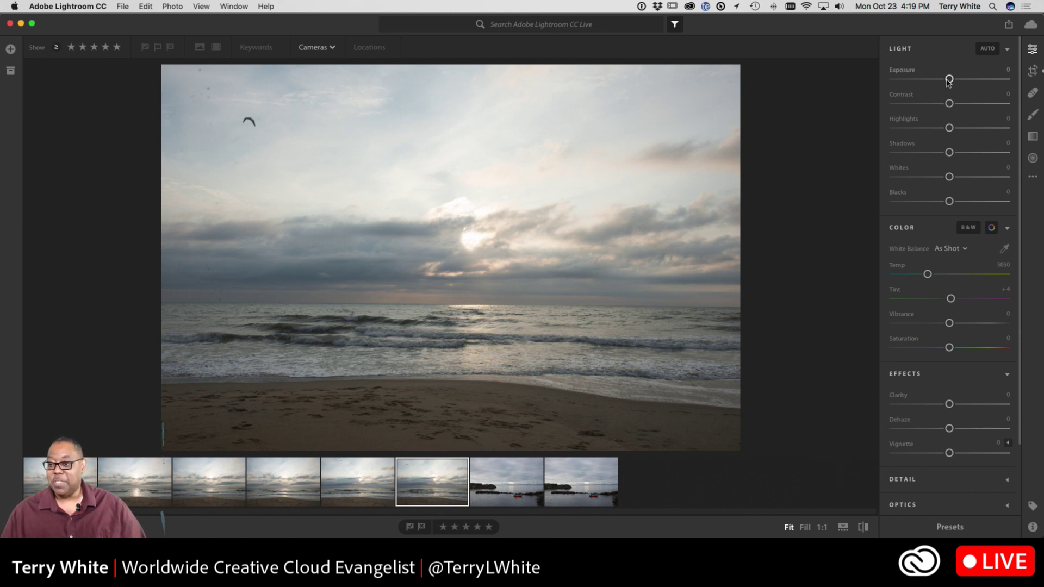
{"action": "left_click_drag", "start_coordinate": [949, 80], "coordinate": [950, 80]}
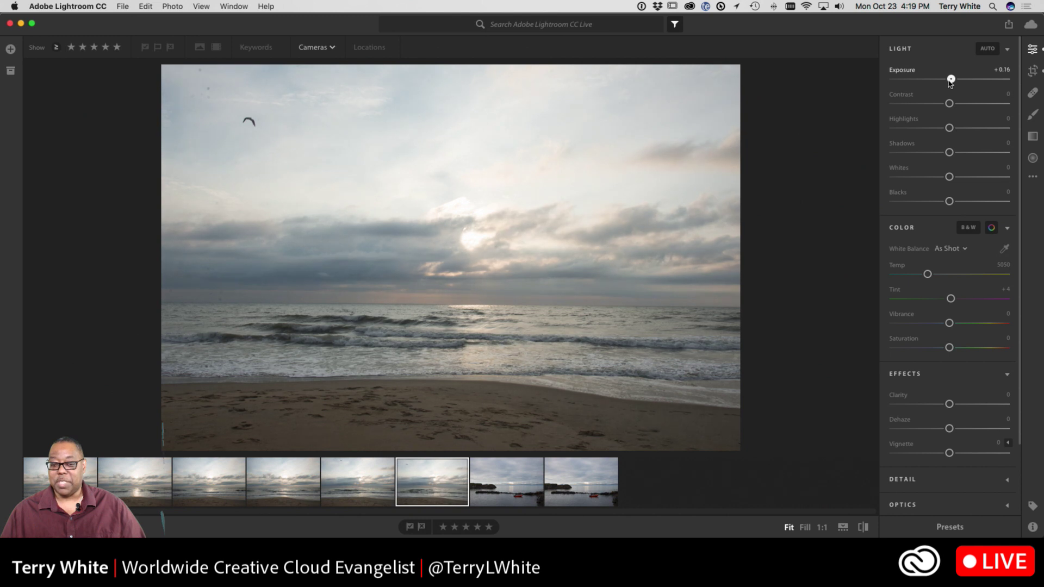
{"action": "left_click", "coordinate": [987, 49]}
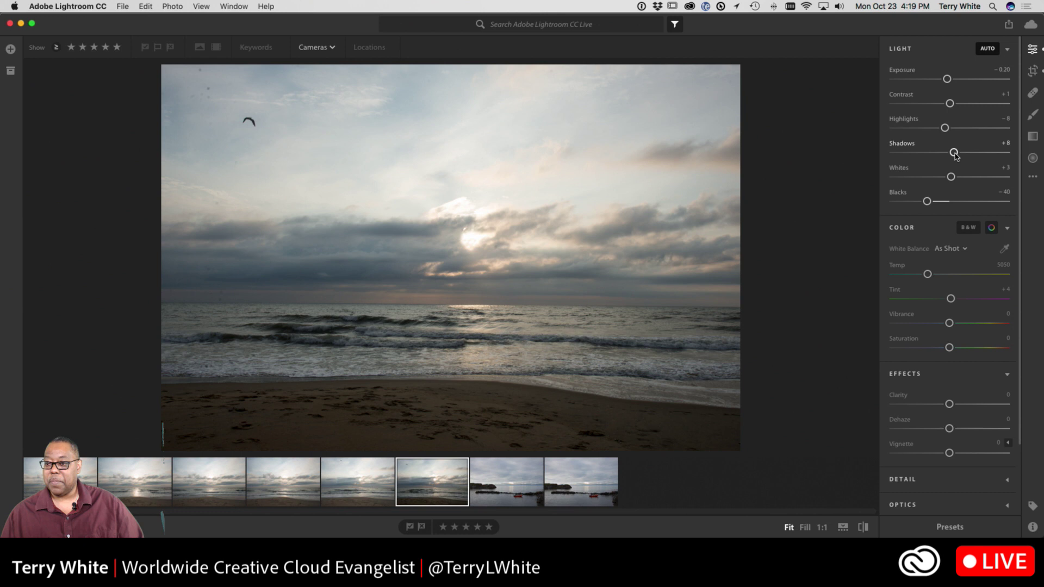
{"action": "left_click_drag", "start_coordinate": [955, 155], "coordinate": [977, 154]}
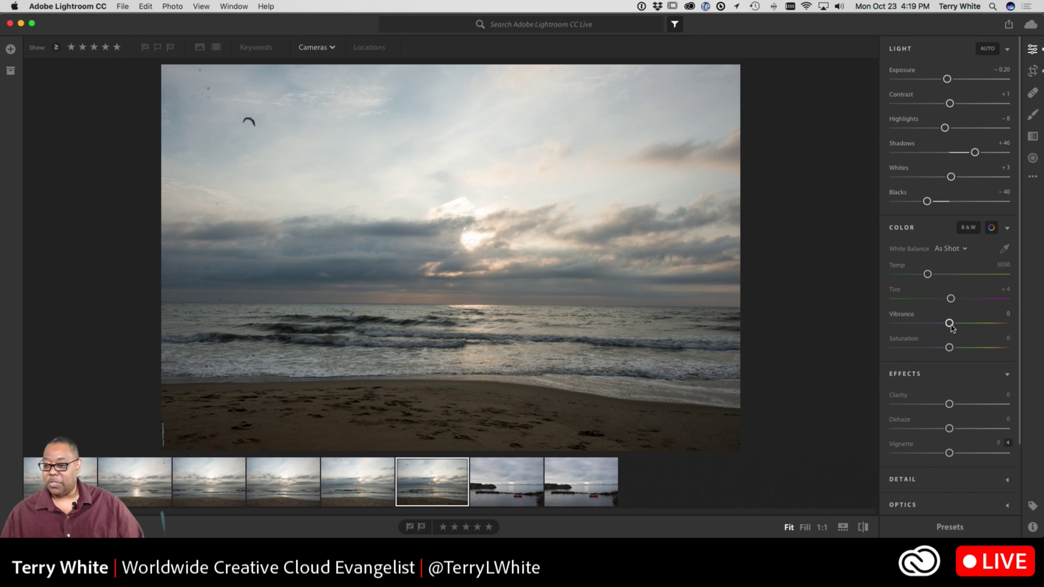
Set the beach photo's Vibrance to +19 and Dehaze to +10
{"action": "left_click_drag", "start_coordinate": [951, 323], "coordinate": [960, 325]}
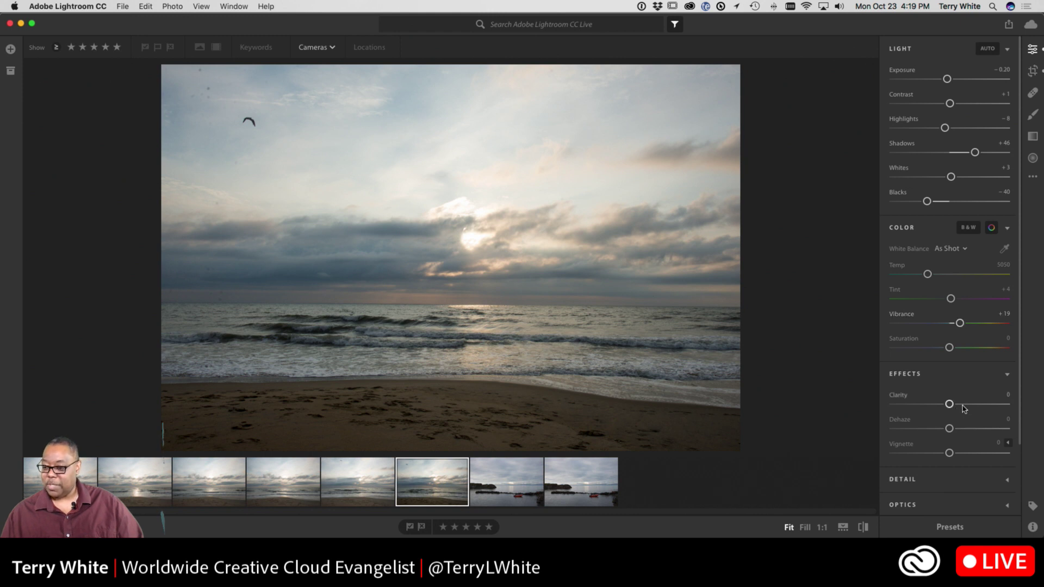
{"action": "scroll", "coordinate": [965, 403], "scroll_direction": "down", "scroll_amount": 3}
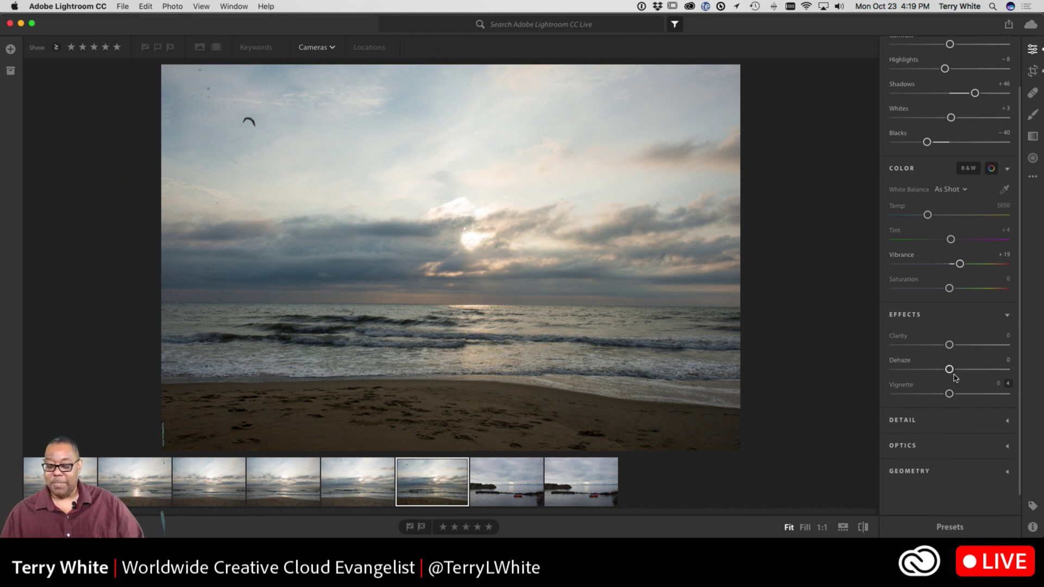
{"action": "left_click_drag", "start_coordinate": [949, 371], "coordinate": [956, 370]}
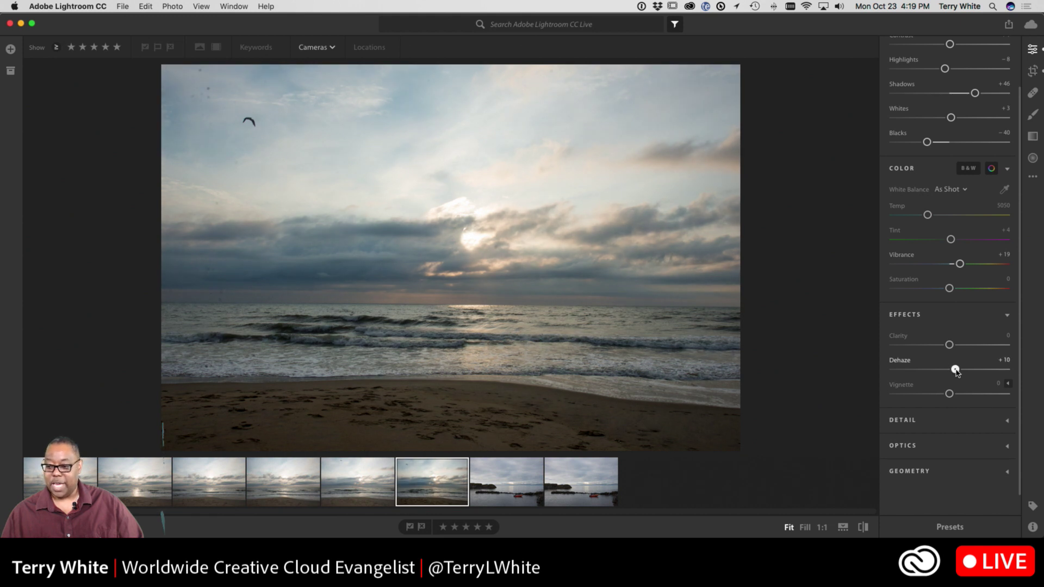
Enable lens corrections for the beach photo and expand the Detail and Geometry settings
{"action": "left_click", "coordinate": [958, 426]}
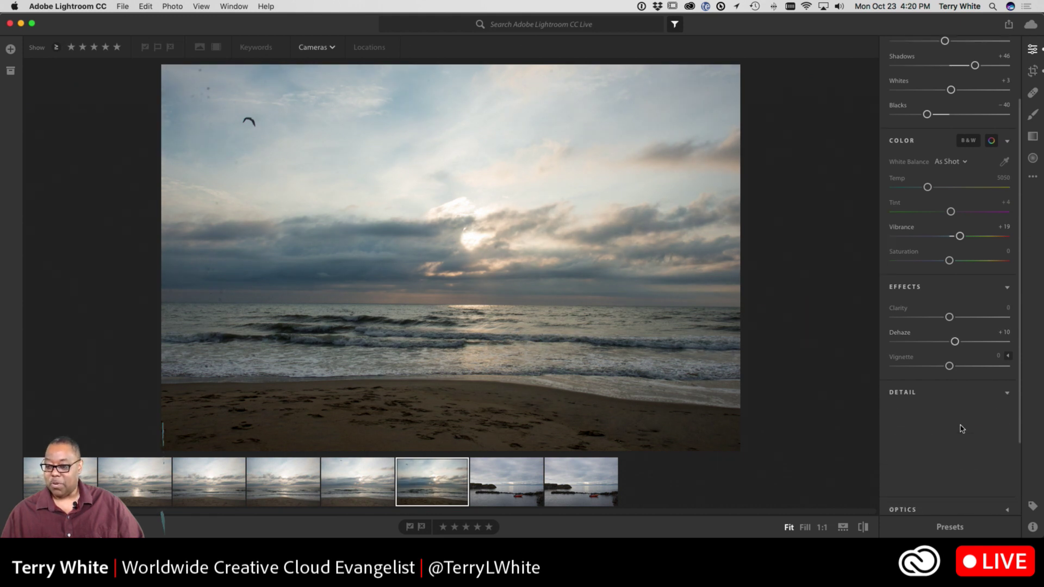
{"action": "scroll", "coordinate": [963, 433], "scroll_direction": "down", "scroll_amount": 5}
{"action": "left_click", "coordinate": [962, 431]}
{"action": "left_click", "coordinate": [941, 461]}
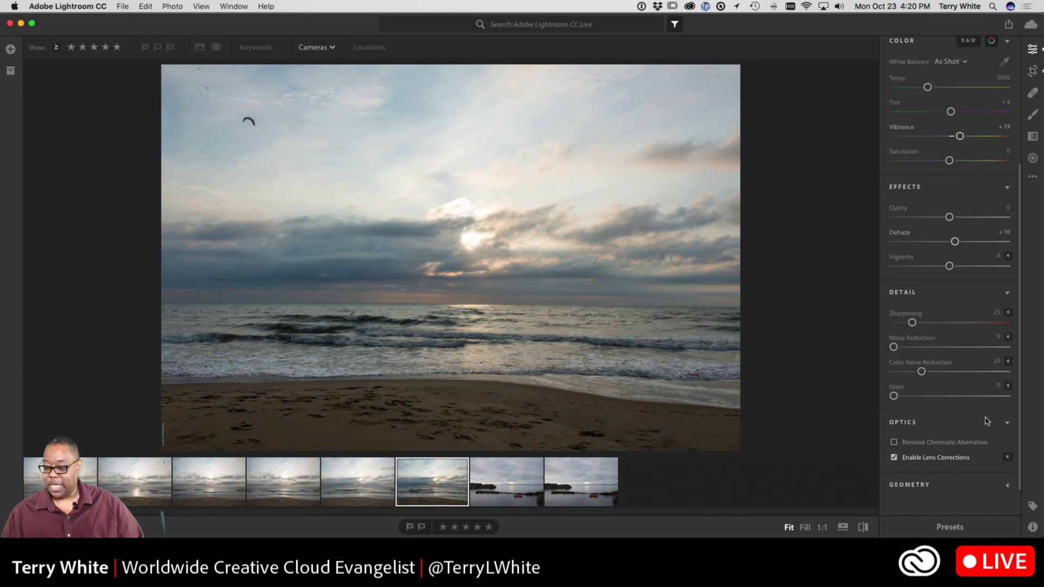
{"action": "scroll", "coordinate": [955, 453], "scroll_direction": "down", "scroll_amount": 2}
{"action": "left_click", "coordinate": [1007, 452]}
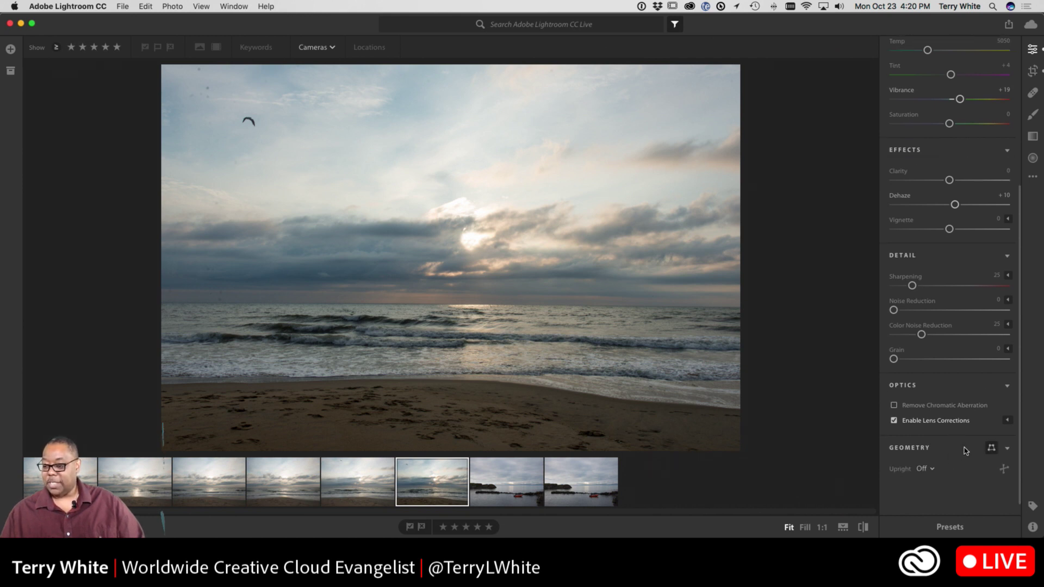
Preview the Color and Creative presets on the beach photo without applying any of them
{"action": "left_click", "coordinate": [950, 526]}
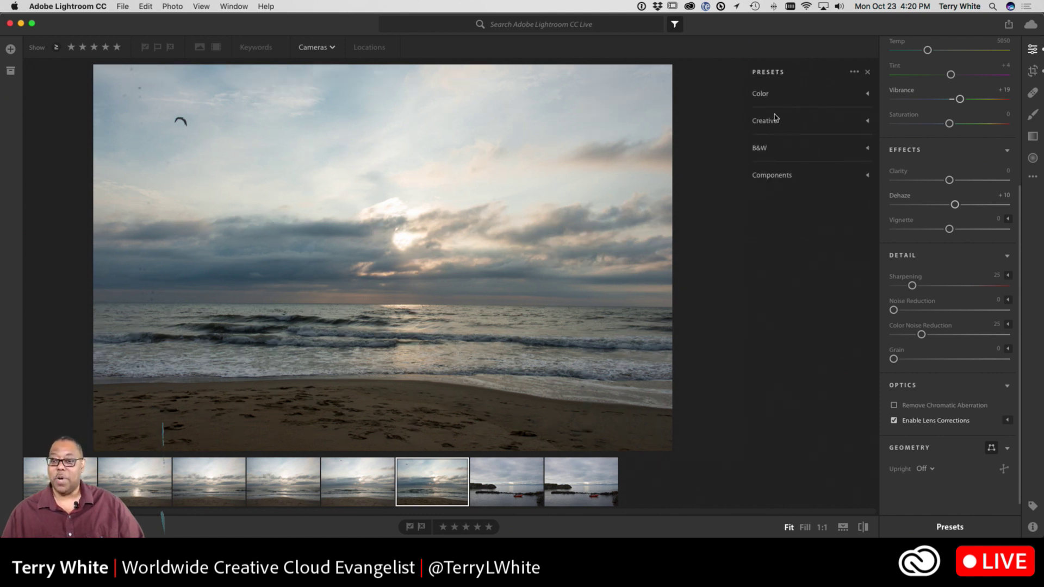
{"action": "left_click", "coordinate": [867, 96]}
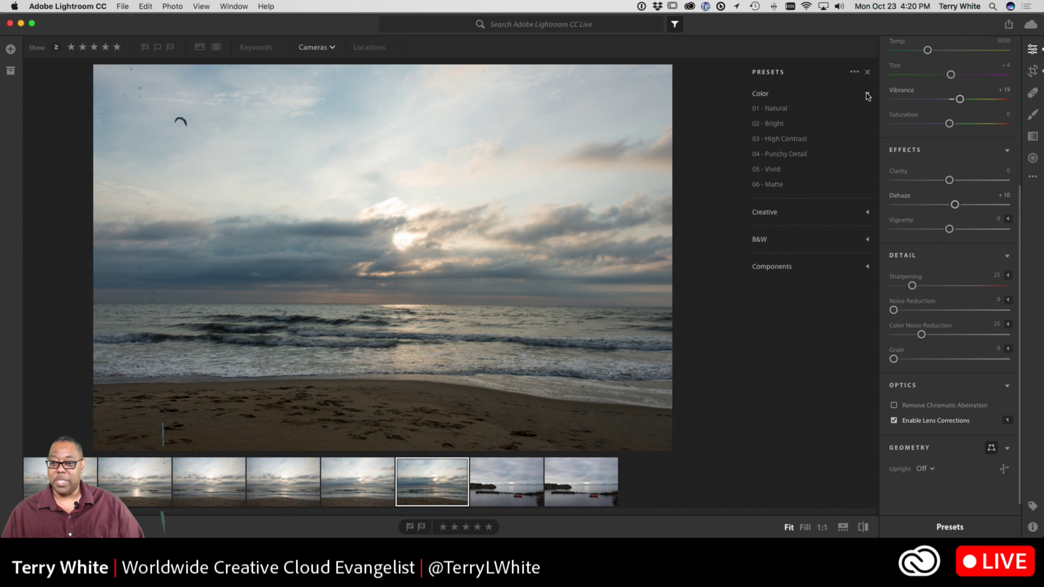
{"action": "left_click", "coordinate": [771, 169]}
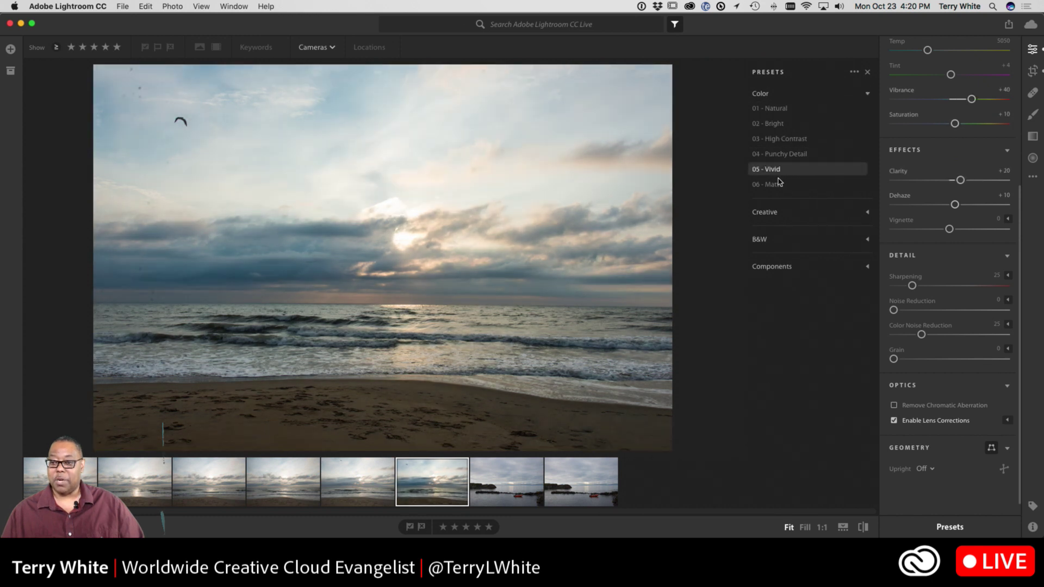
{"action": "left_click", "coordinate": [772, 108]}
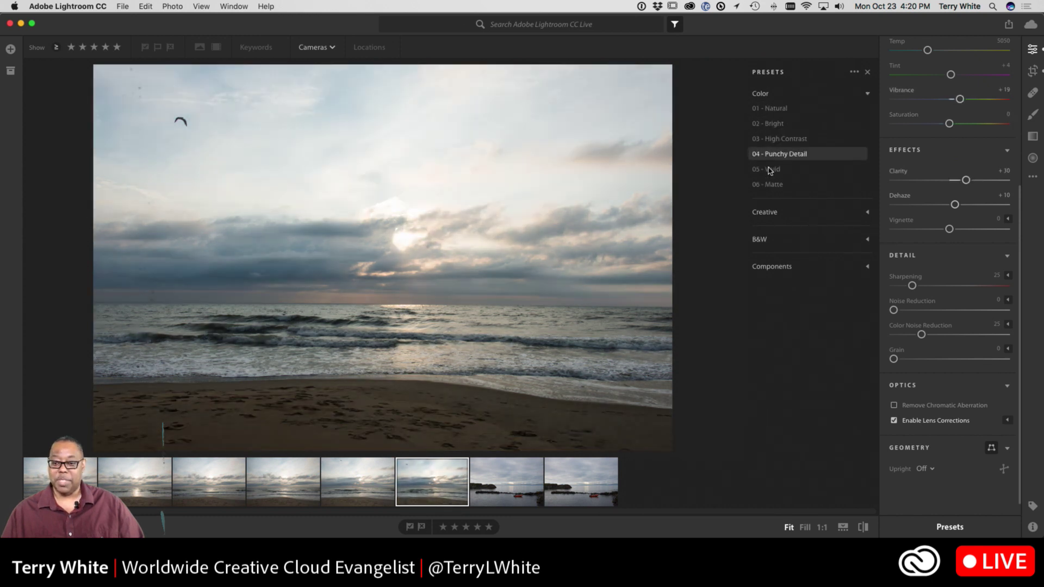
{"action": "left_click", "coordinate": [799, 213]}
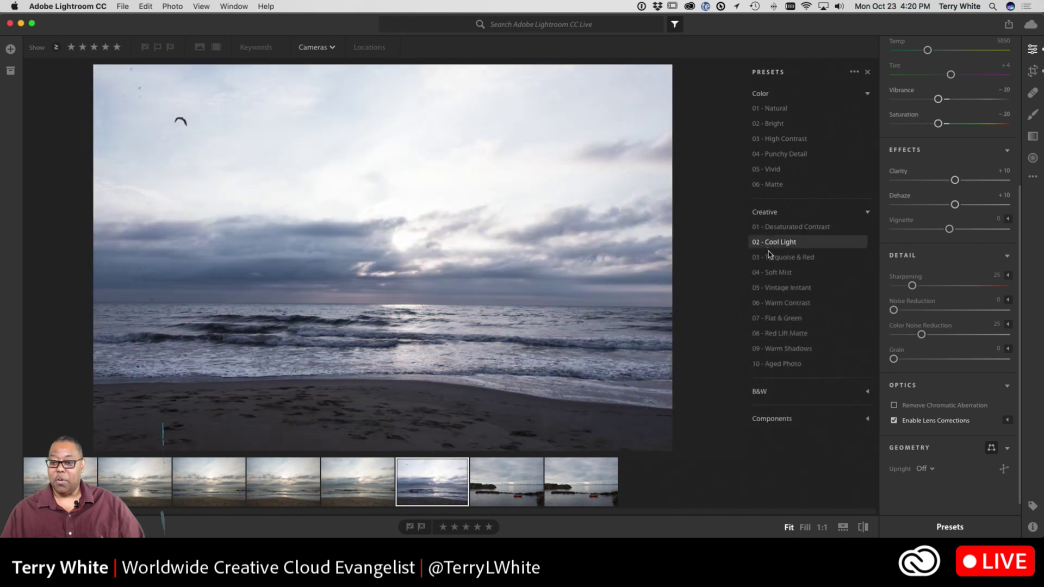
{"action": "left_click", "coordinate": [776, 273]}
{"action": "left_click", "coordinate": [774, 317]}
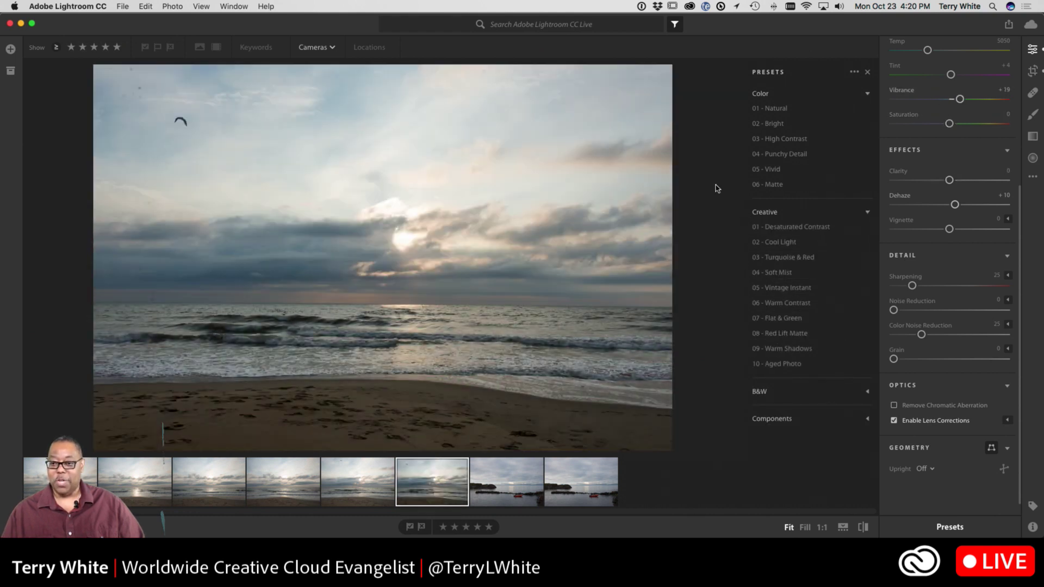
Save the beach photo's current adjustments as a new preset named "Sunrise"
{"action": "left_click", "coordinate": [855, 73]}
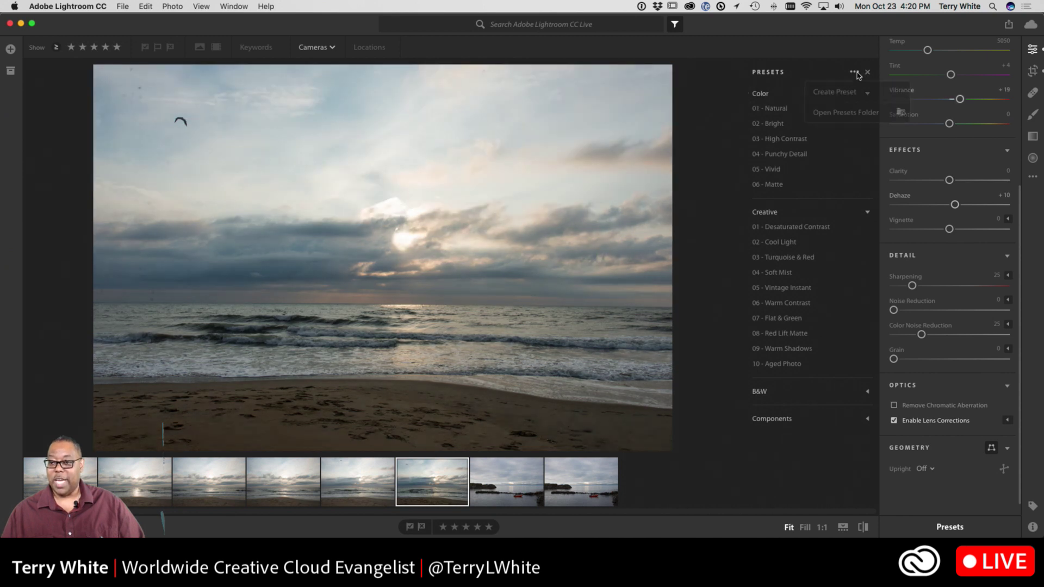
{"action": "left_click", "coordinate": [817, 66]}
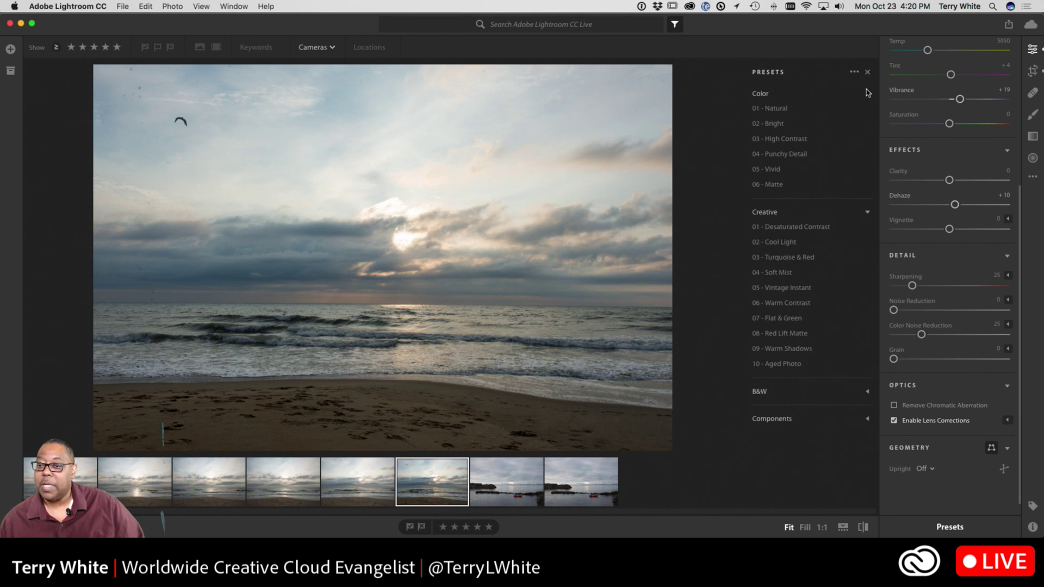
{"action": "left_click", "coordinate": [854, 72]}
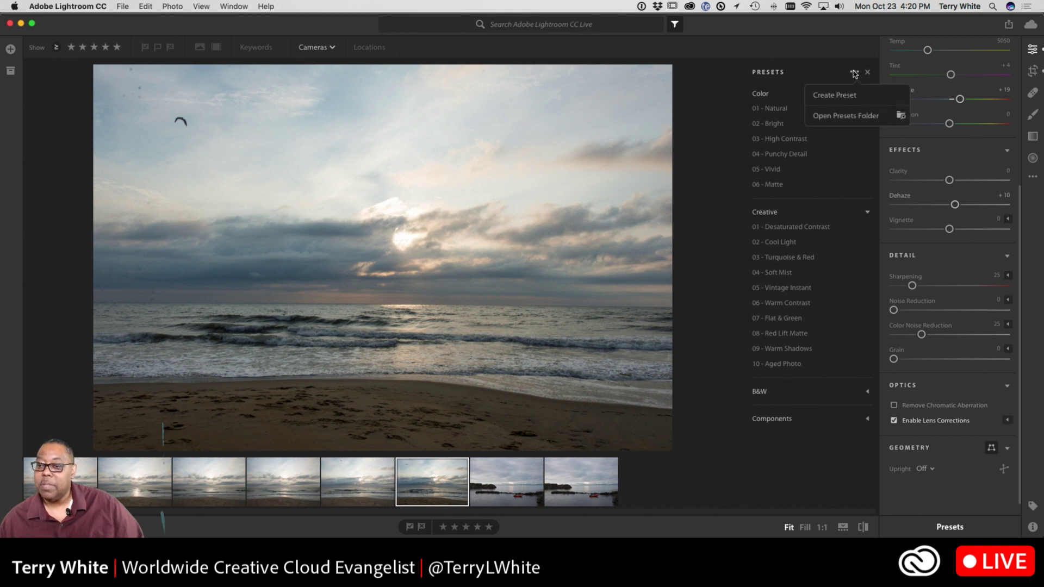
{"action": "left_click", "coordinate": [835, 96]}
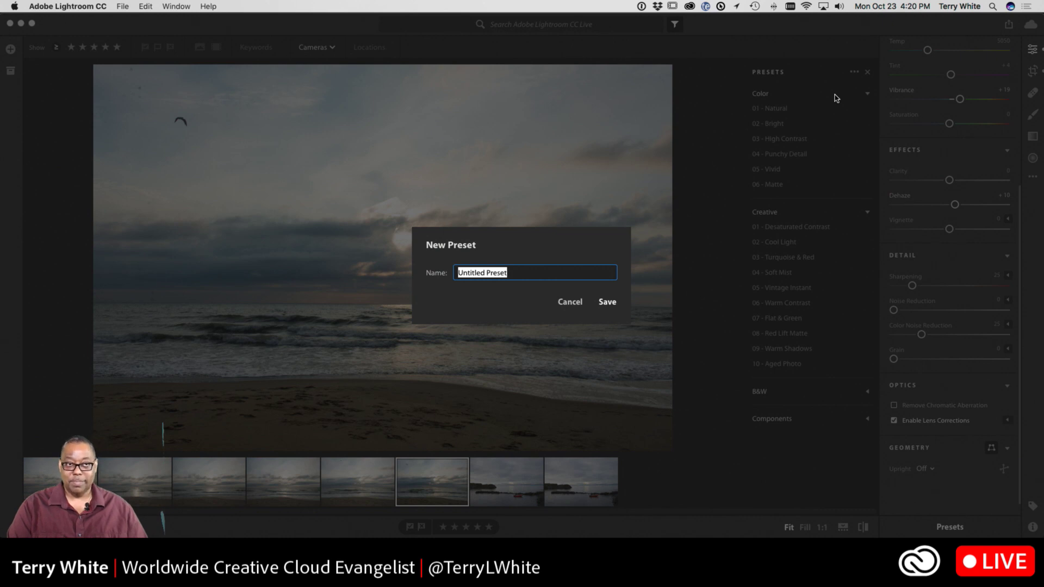
{"action": "type", "text": "Sunrise"}
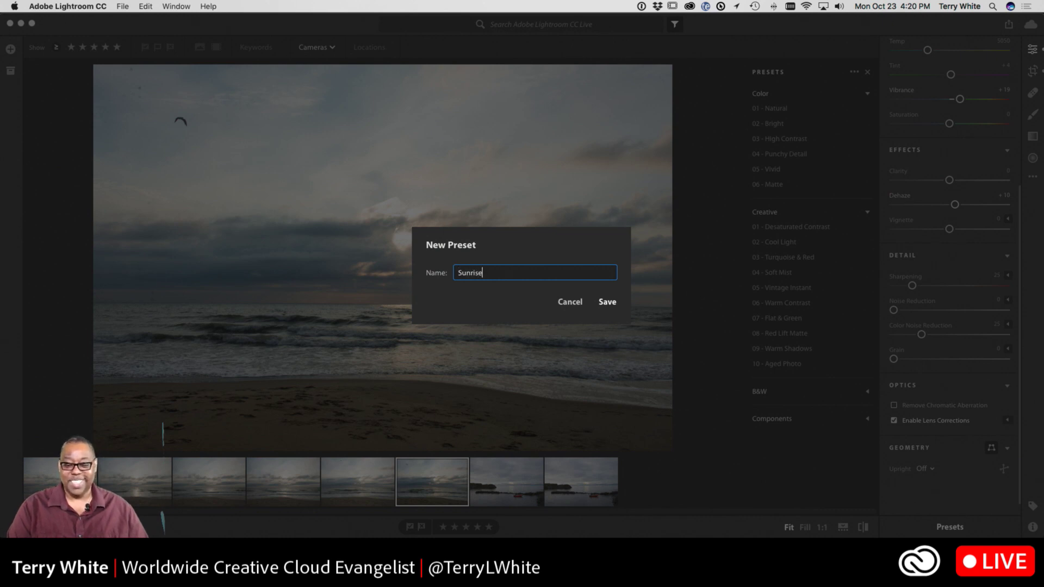
{"action": "key", "text": "Return"}
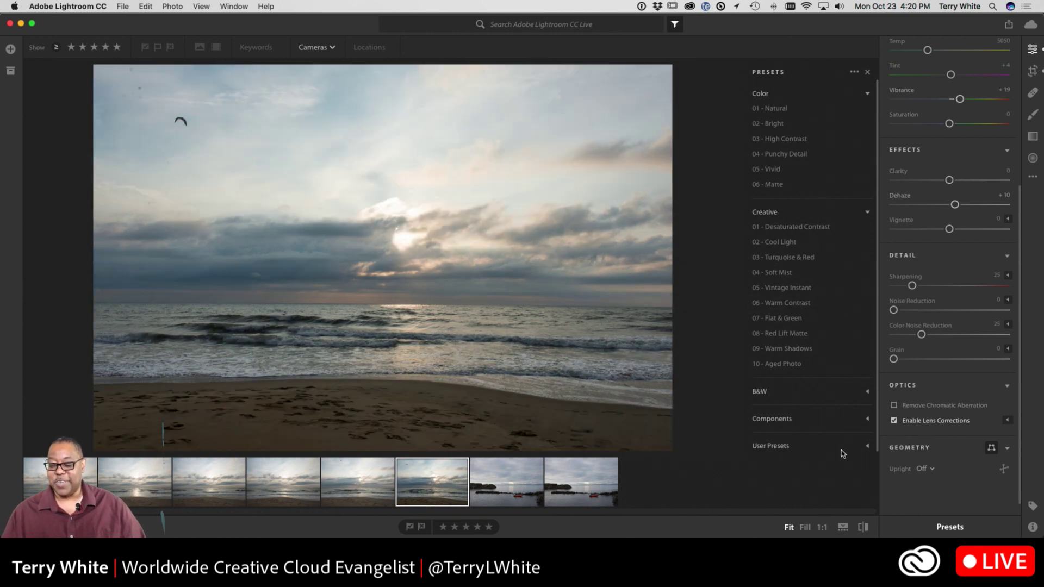
Apply the Sunrise user preset to the third photo in the album
{"action": "key", "text": "Right"}
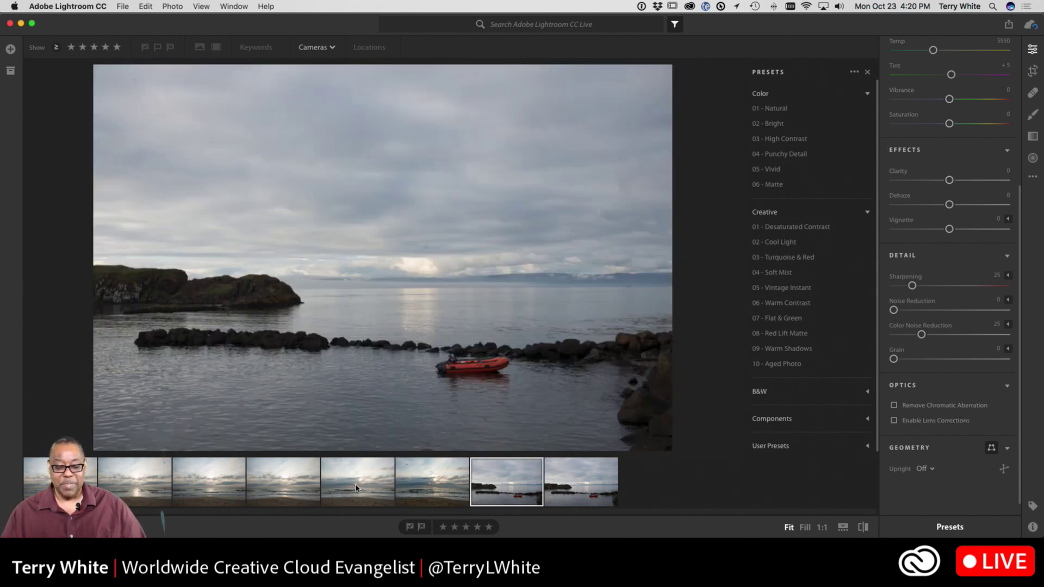
{"action": "left_click", "coordinate": [357, 487]}
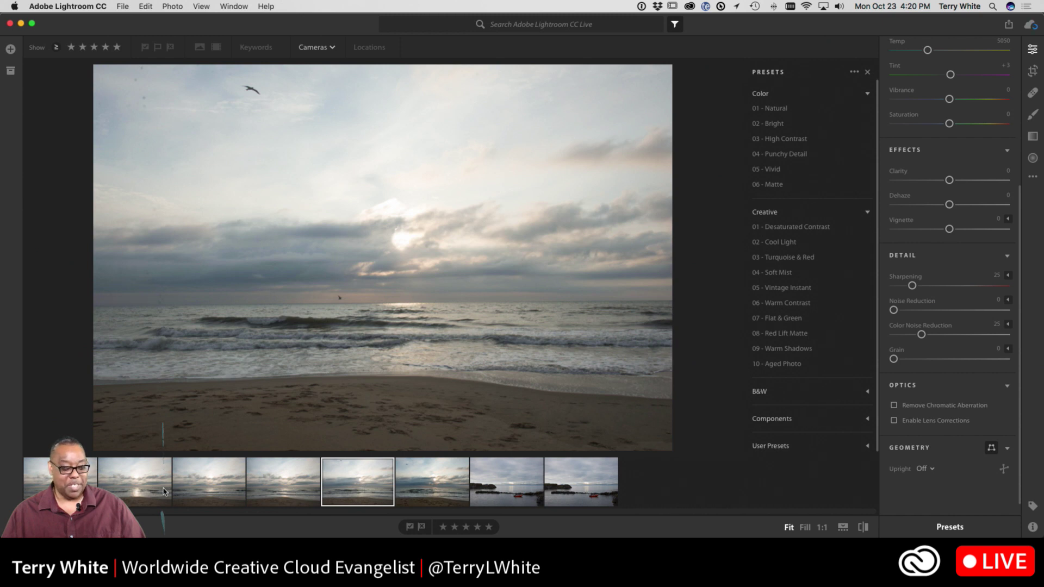
{"action": "left_click", "coordinate": [183, 488]}
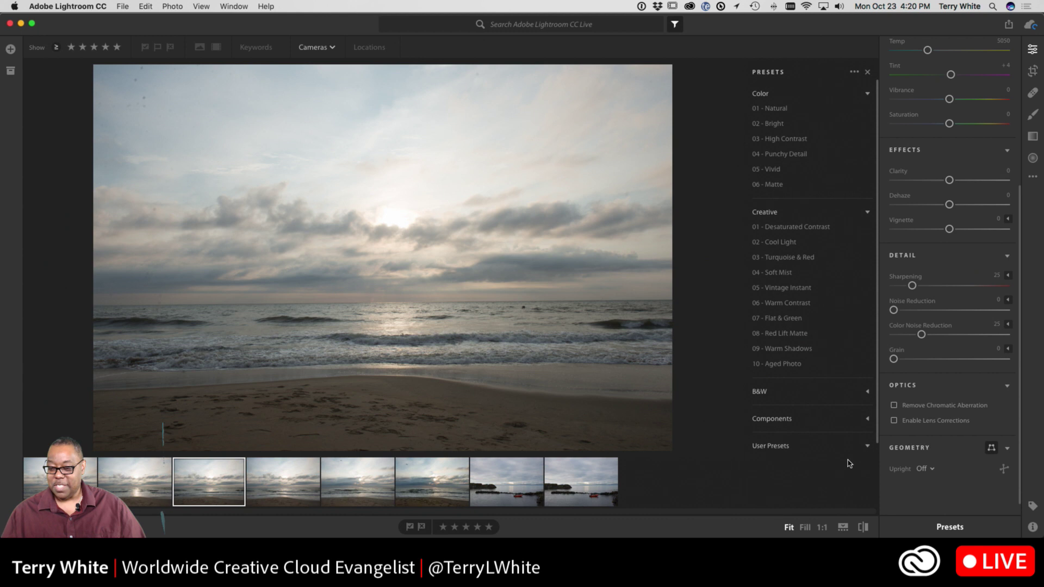
{"action": "left_click", "coordinate": [812, 443]}
{"action": "left_click", "coordinate": [783, 451]}
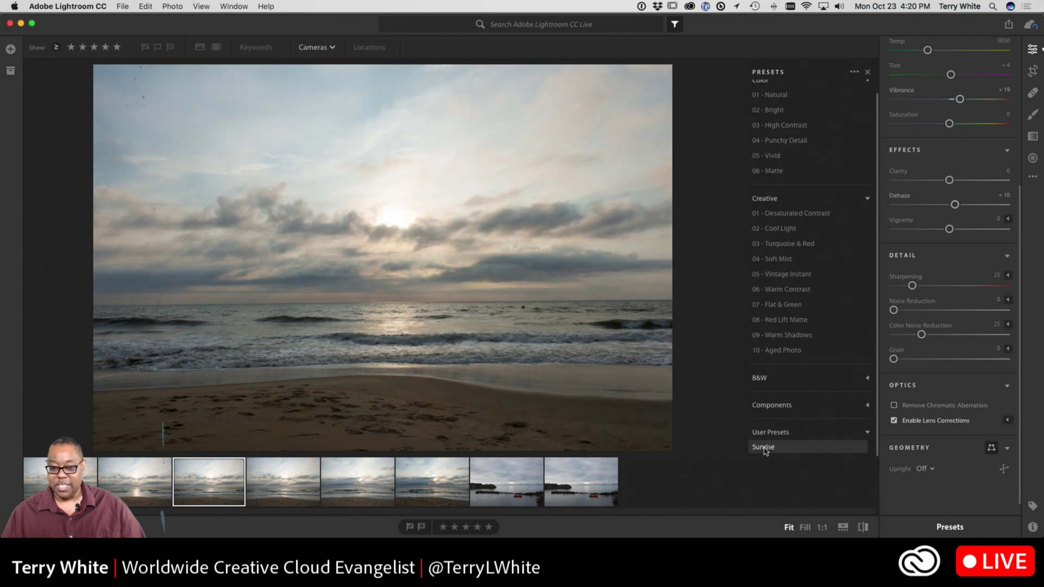
{"action": "left_click", "coordinate": [777, 451]}
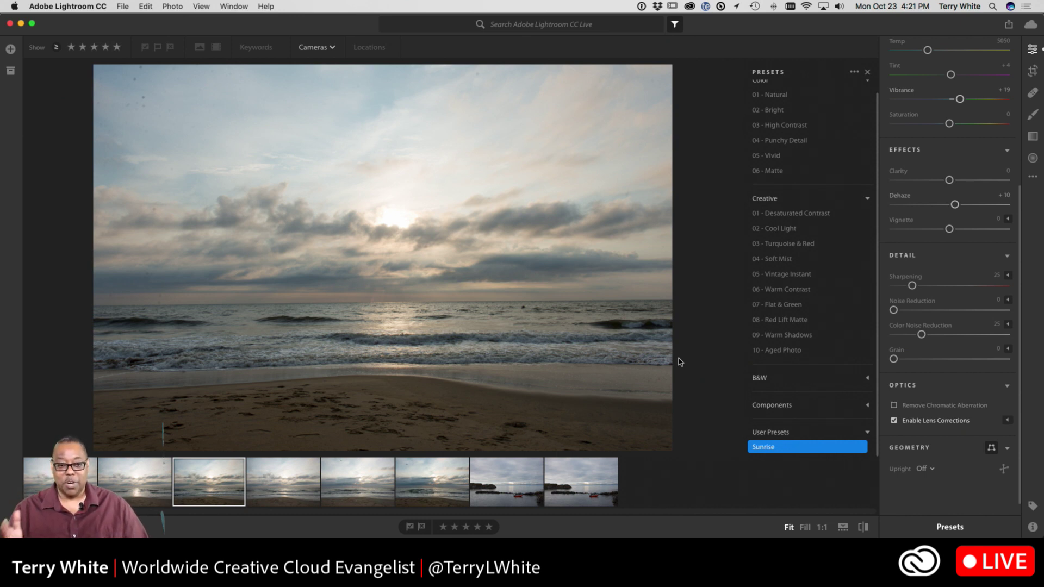
Select the sixth album photo and add a linear gradient from the top of the sky down to the horizon
{"action": "left_click", "coordinate": [412, 489]}
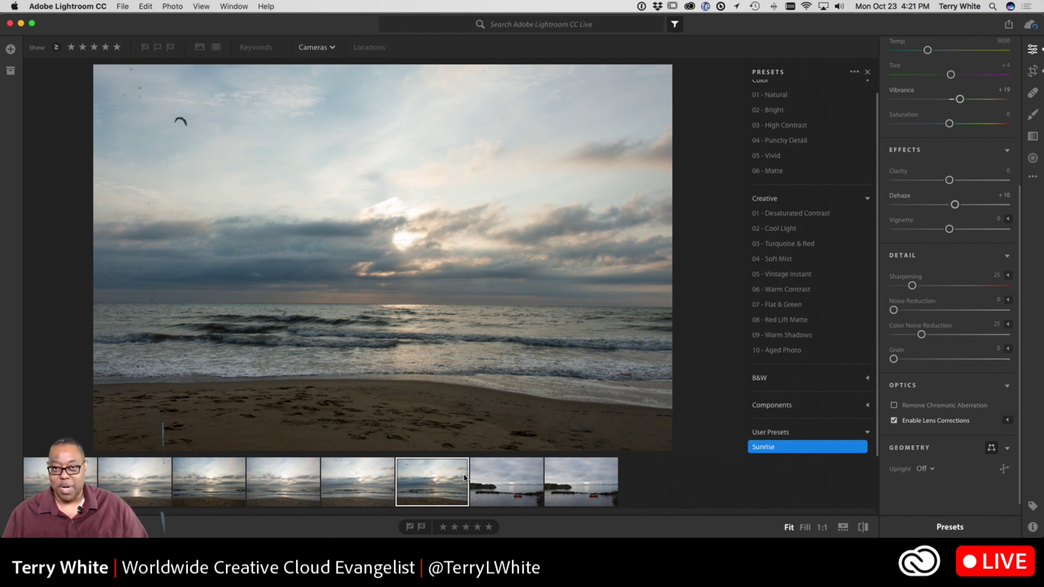
{"action": "scroll", "coordinate": [945, 363], "scroll_direction": "up", "scroll_amount": 10}
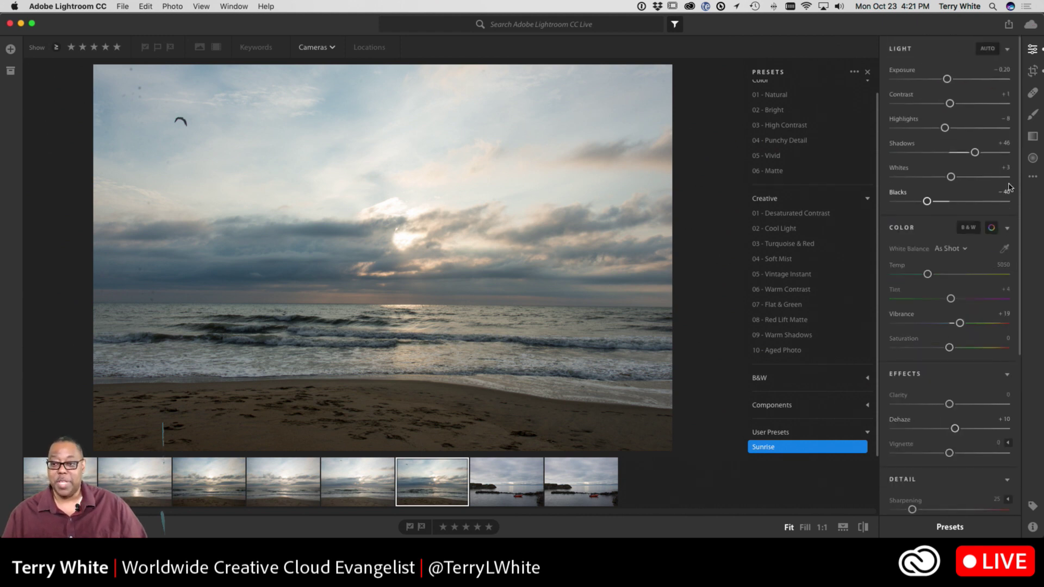
{"action": "left_click", "coordinate": [1032, 137]}
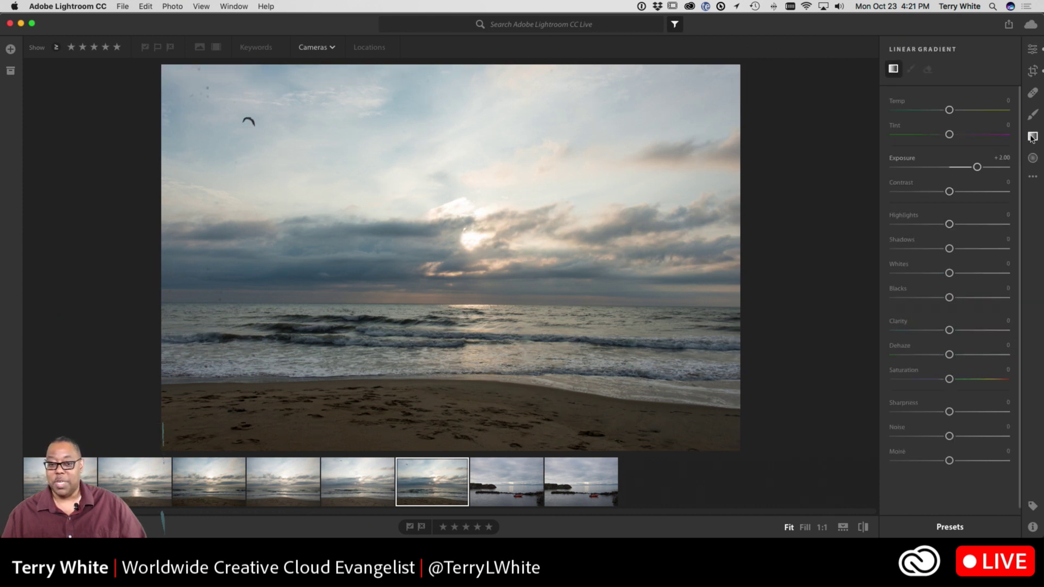
{"action": "left_click_drag", "start_coordinate": [445, 66], "coordinate": [448, 307]}
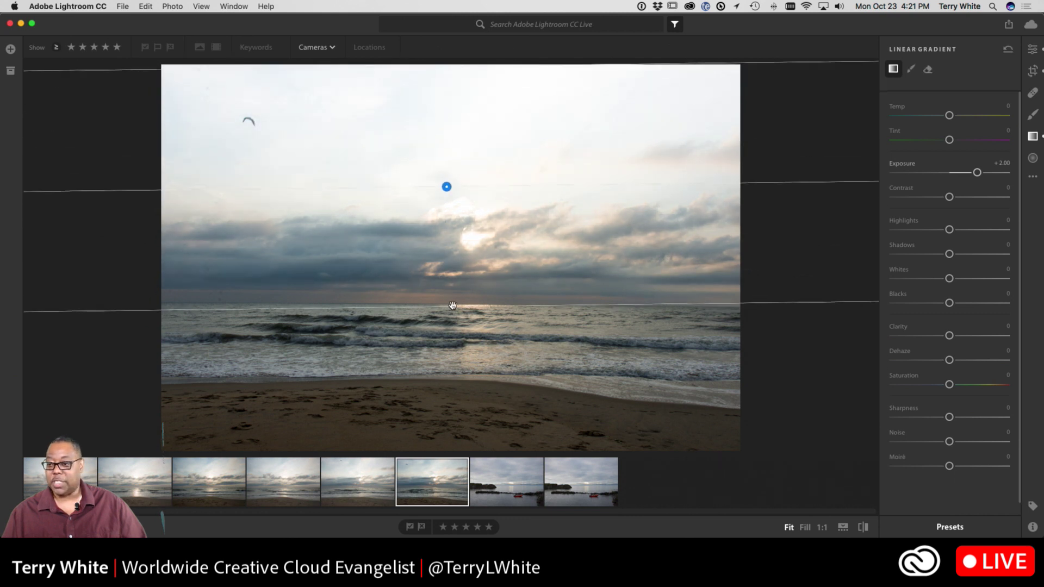
Set the sky gradient's Exposure to -0.56, Temp to -20, Clarity to +27 and Dehaze to +22
{"action": "left_click_drag", "start_coordinate": [975, 188], "coordinate": [939, 191]}
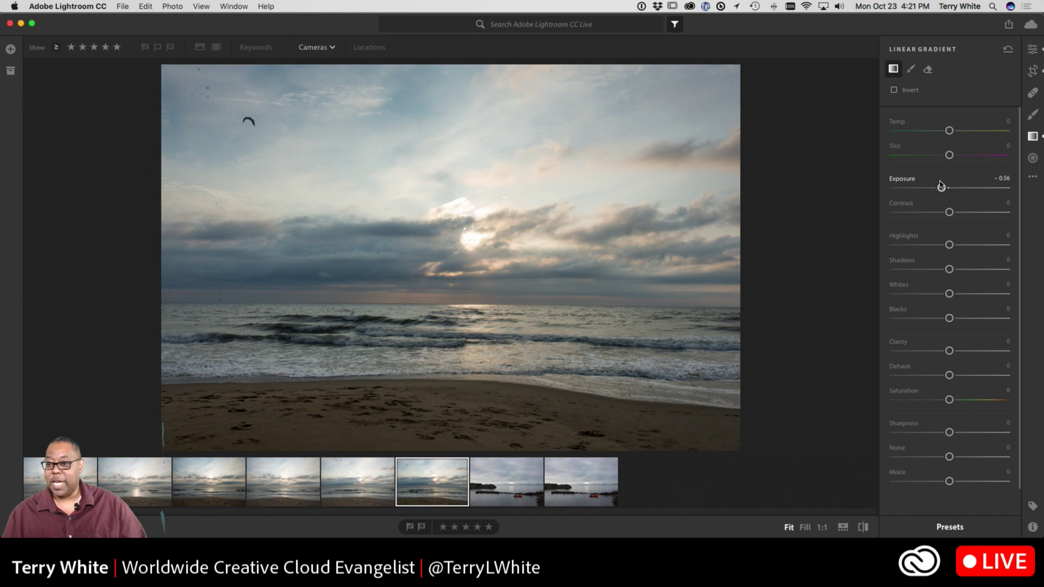
{"action": "left_click_drag", "start_coordinate": [949, 132], "coordinate": [936, 136]}
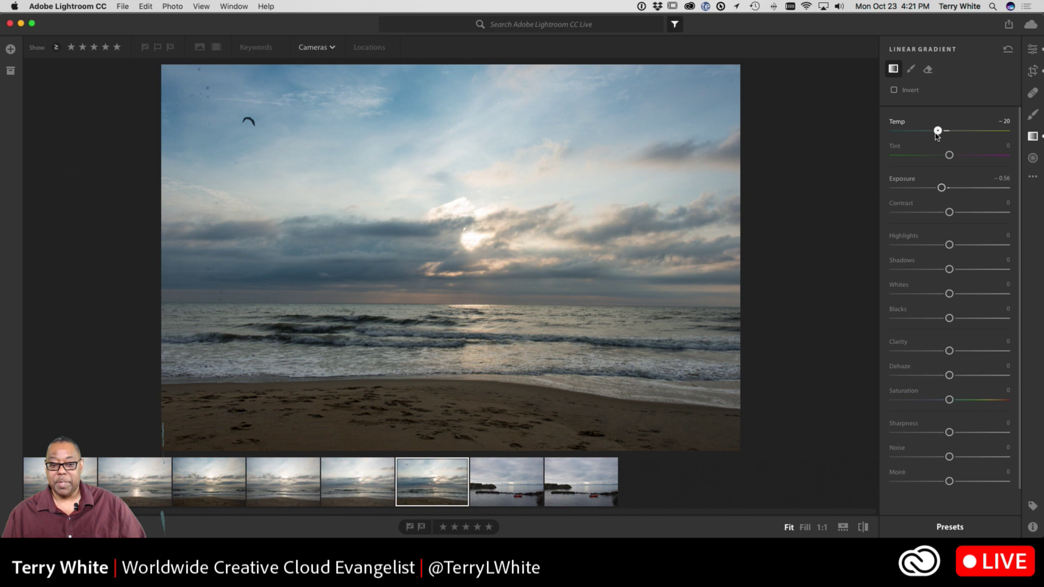
{"action": "left_click_drag", "start_coordinate": [951, 353], "coordinate": [961, 375]}
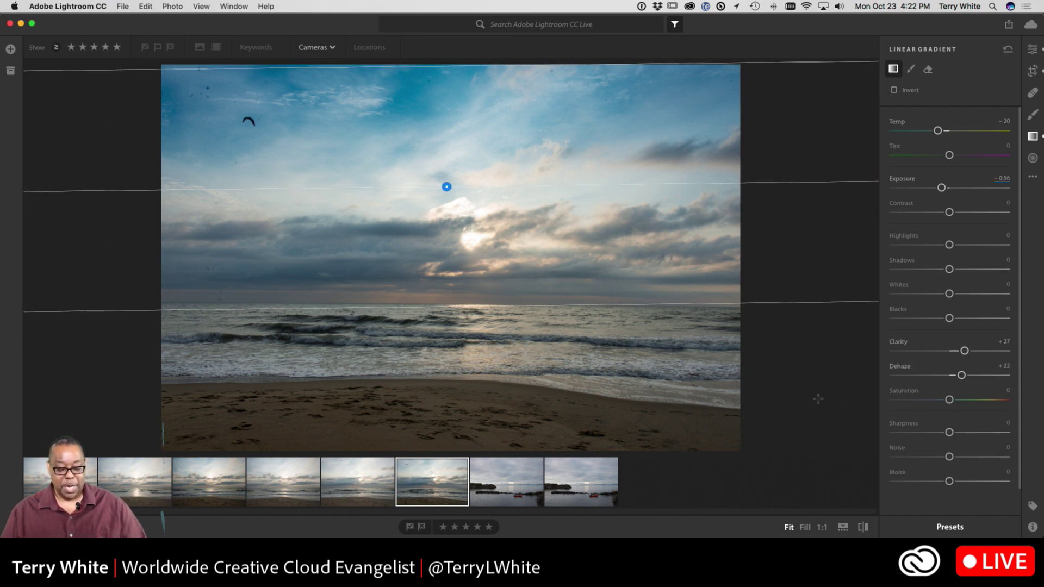
Return to the photo grid and check the cloud storage usage and sync status
{"action": "key", "text": "g"}
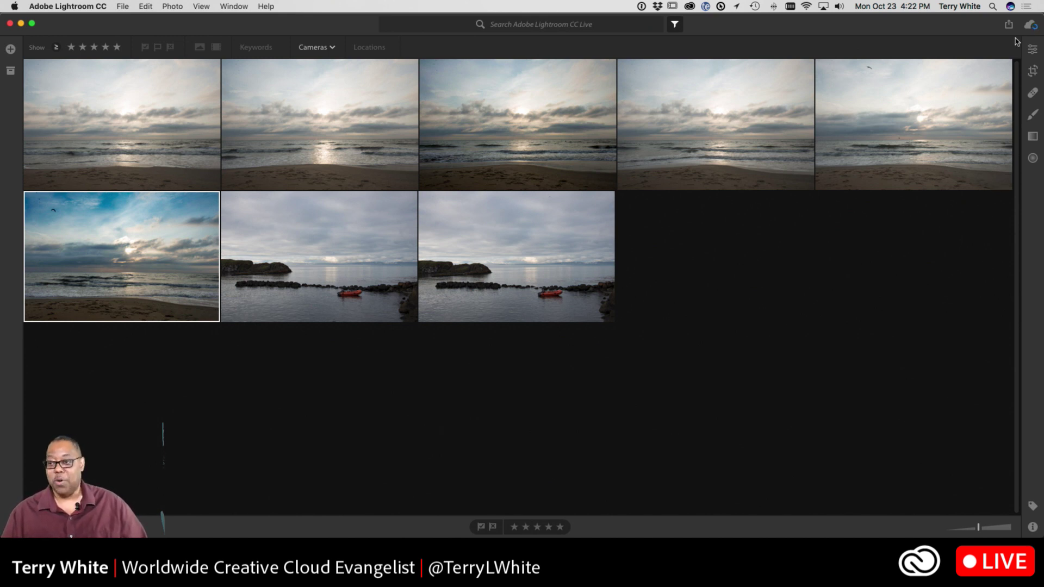
{"action": "left_click", "coordinate": [1031, 27]}
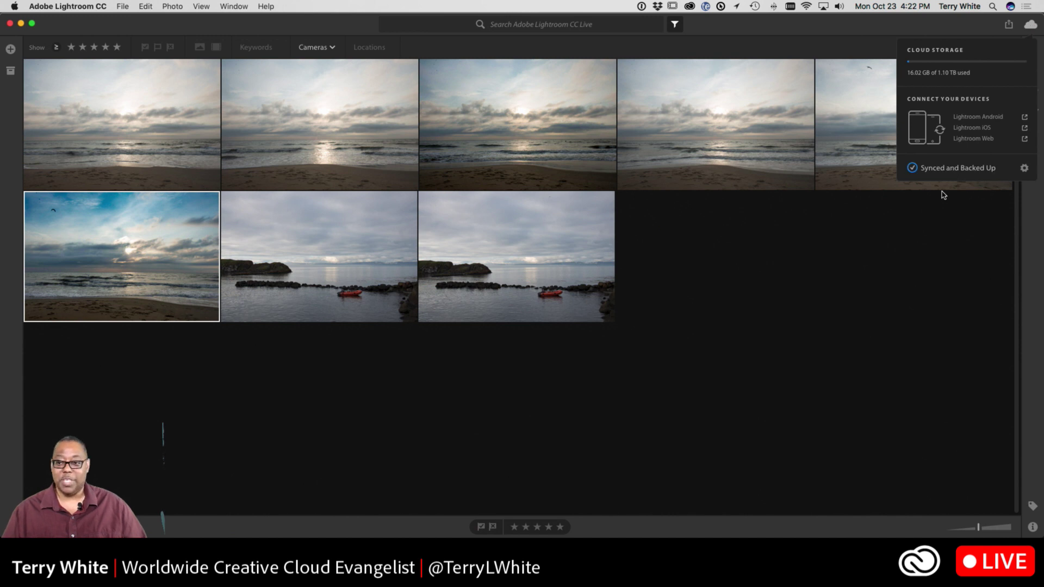
{"action": "left_click", "coordinate": [1029, 24]}
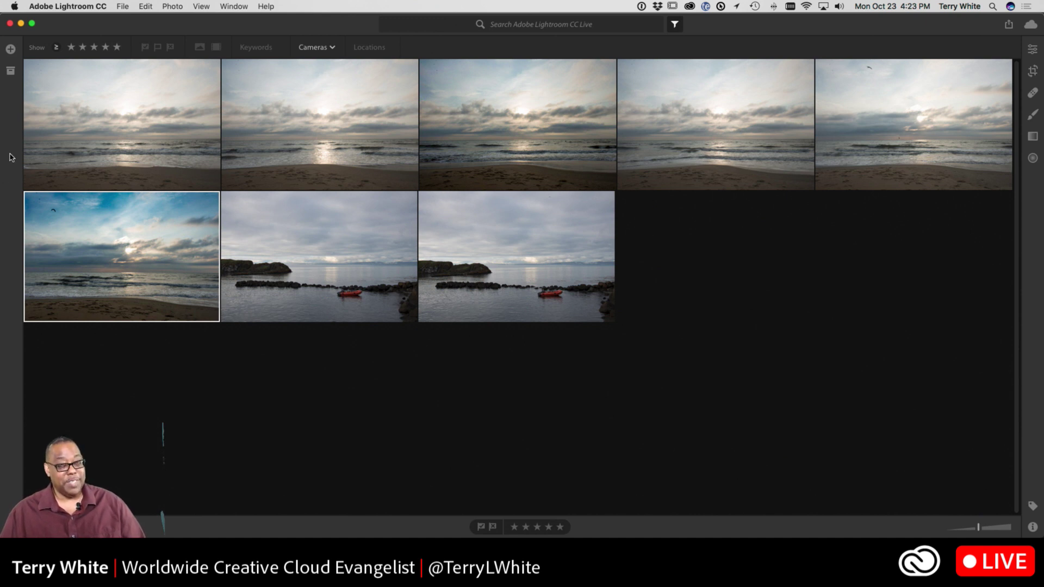
Show the albums and review the Local Storage preferences without changing them
{"action": "left_click", "coordinate": [11, 73]}
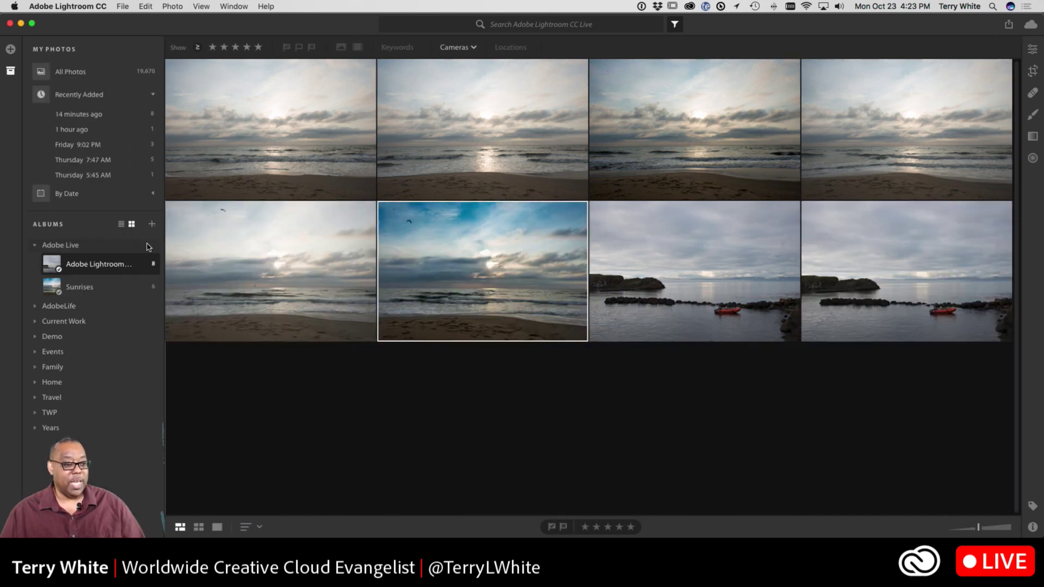
{"action": "left_click", "coordinate": [85, 7]}
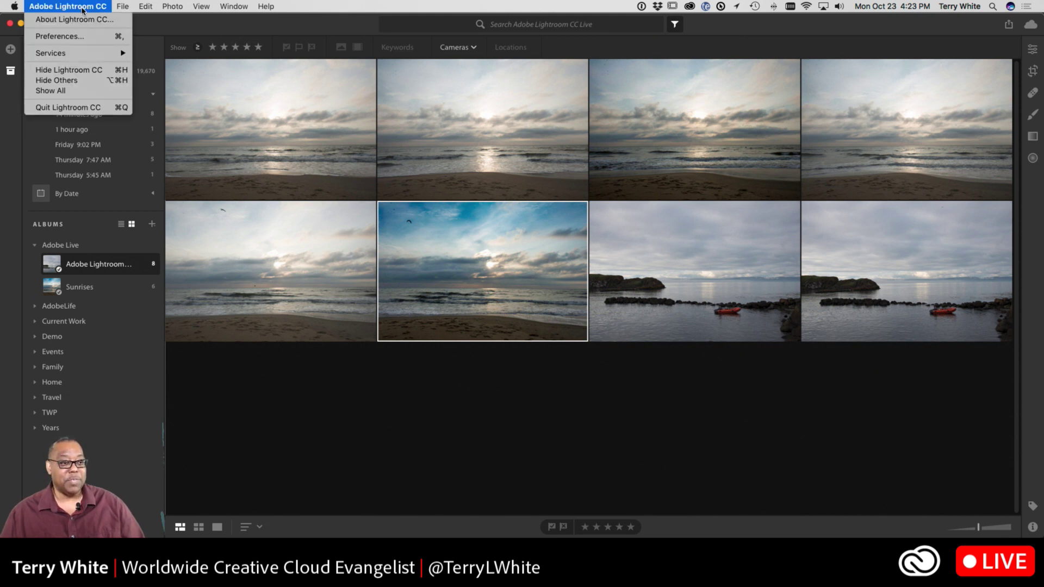
{"action": "left_click", "coordinate": [79, 38]}
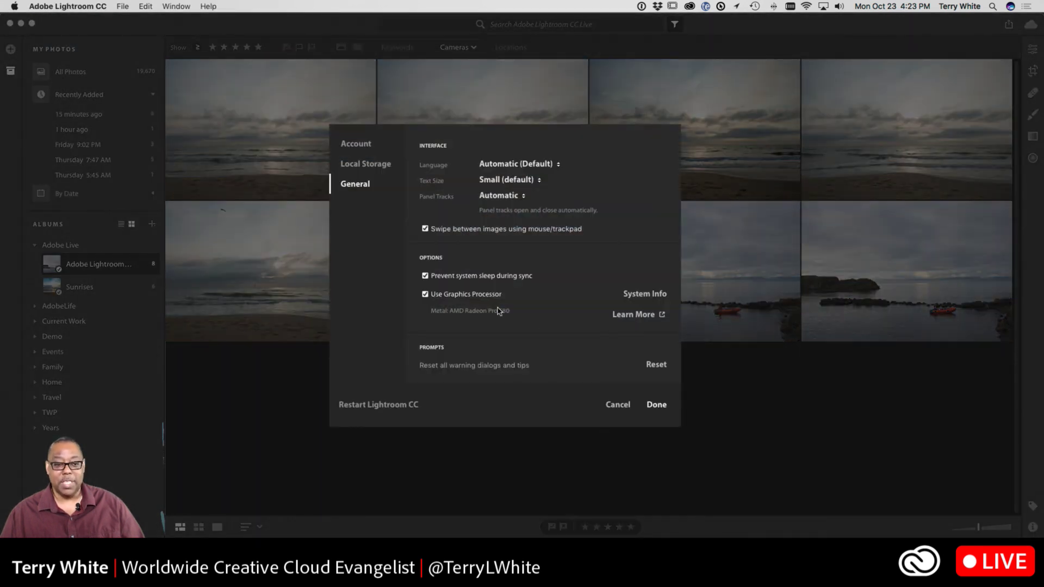
{"action": "left_click", "coordinate": [364, 164]}
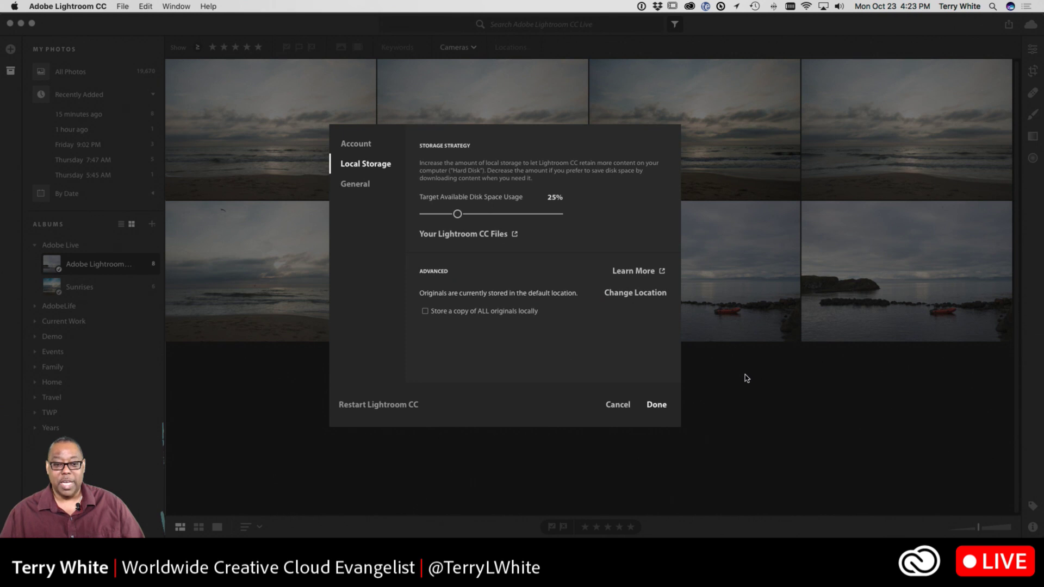
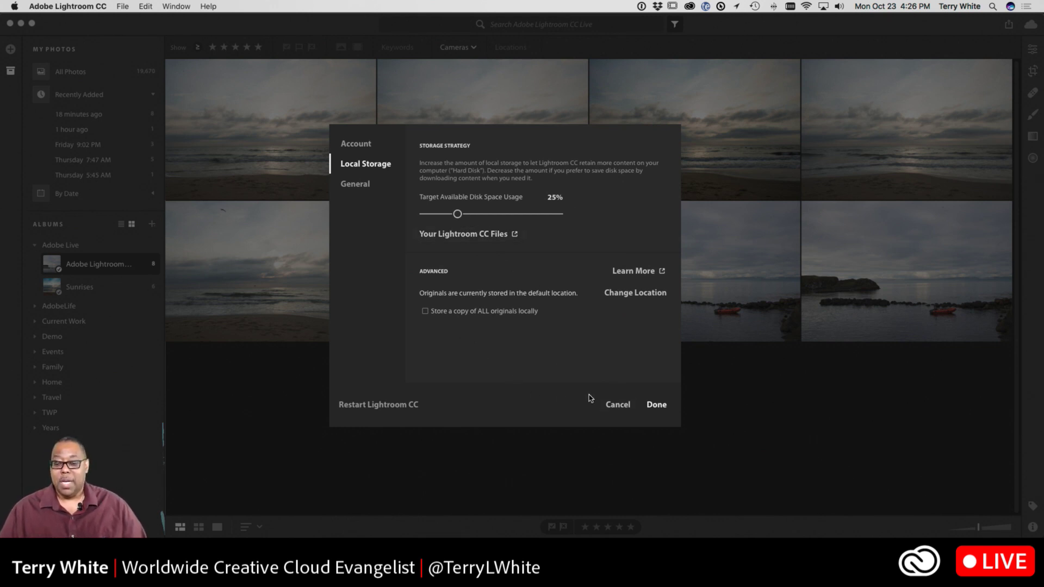
{"action": "left_click", "coordinate": [617, 406]}
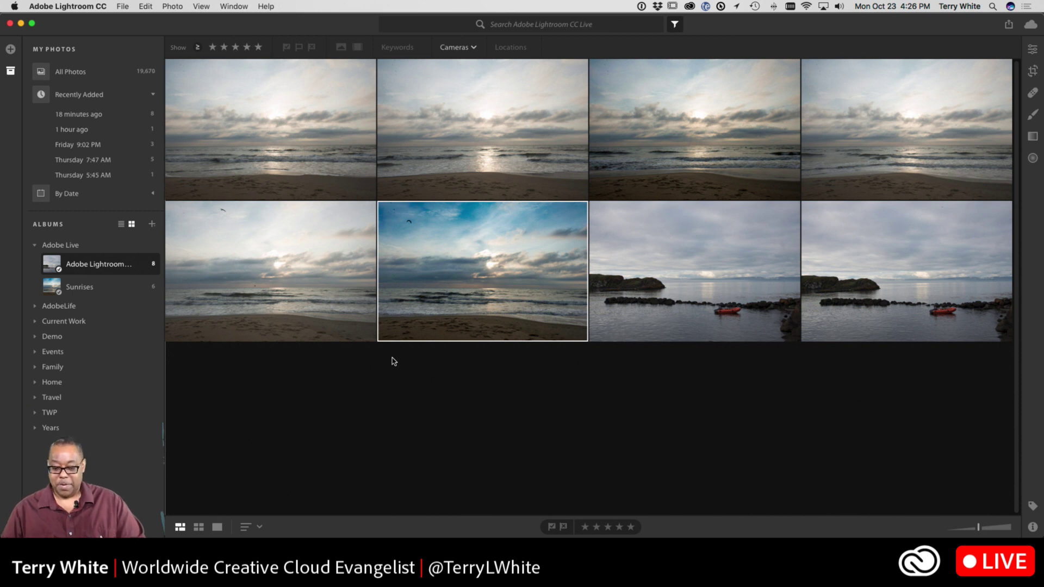
Switch to the mirrored Lightroom mobile app and crop the blue-sky beach photo to 1 × 1, reframed to include the bird
{"action": "key", "text": "super+Tab"}
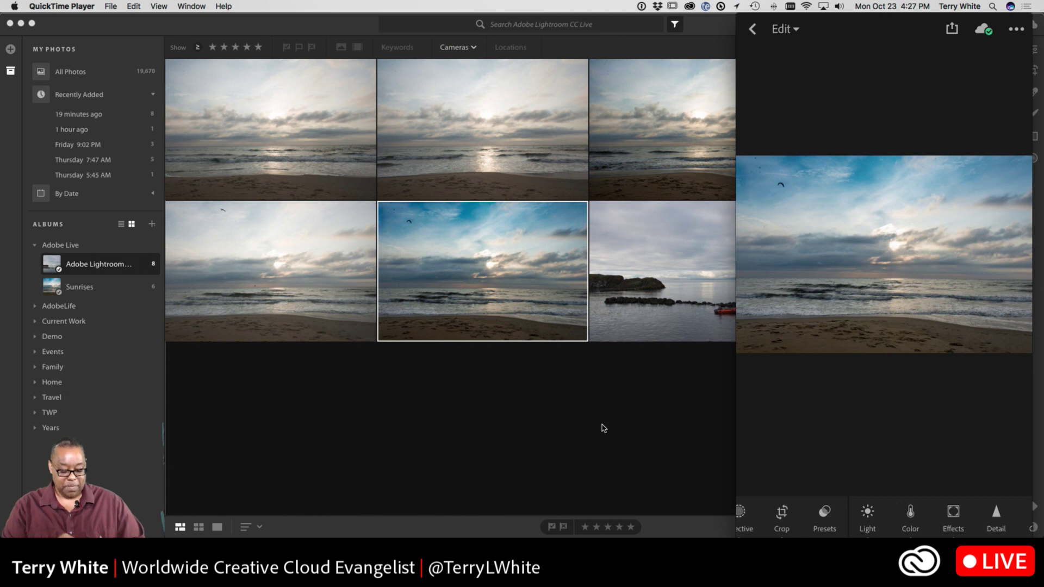
{"action": "key", "text": "c"}
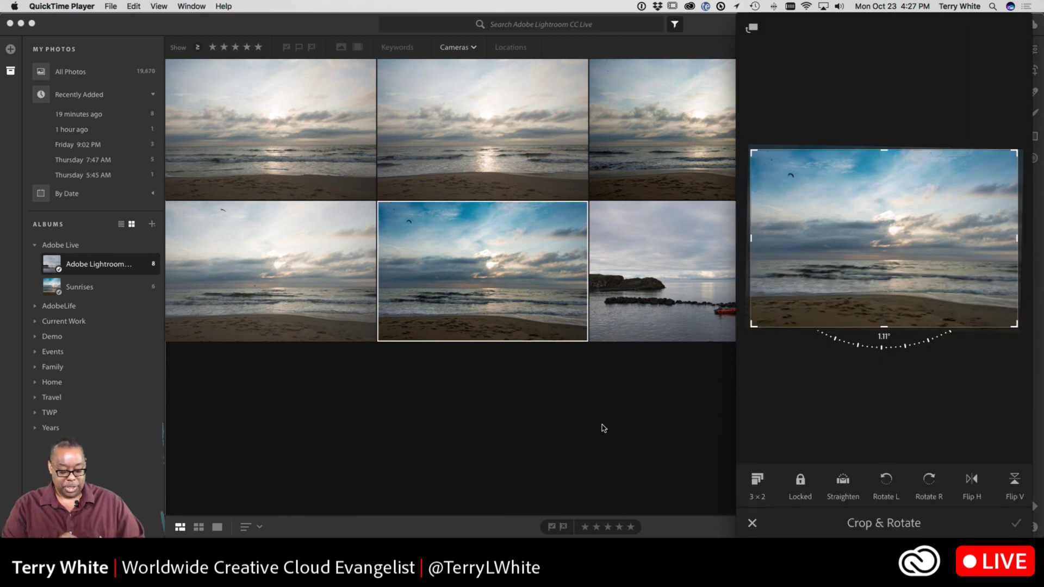
{"action": "key", "text": "shift+a"}
{"action": "left_click", "coordinate": [836, 218]}
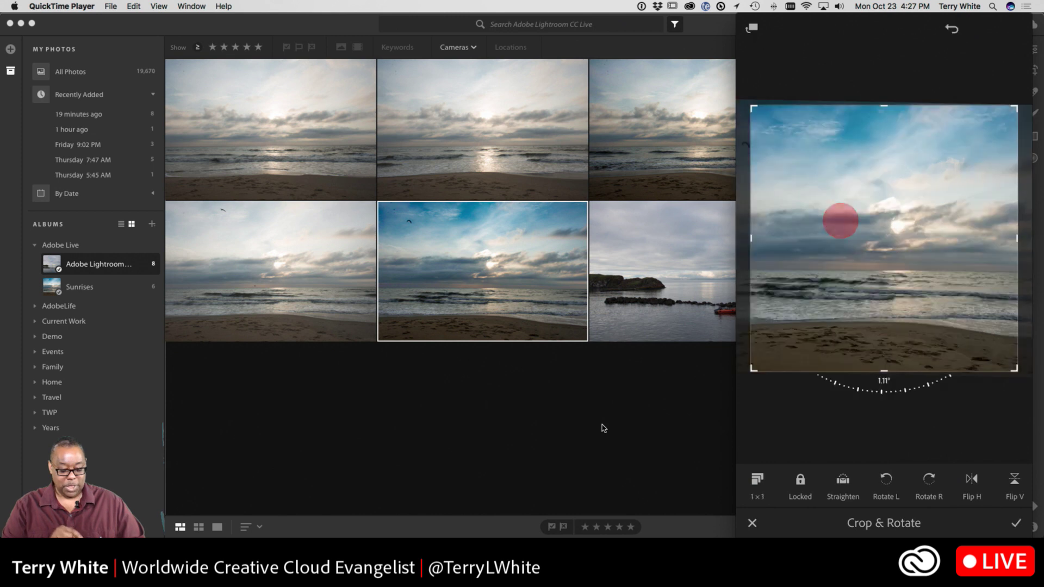
{"action": "left_click_drag", "start_coordinate": [882, 307], "coordinate": [942, 313]}
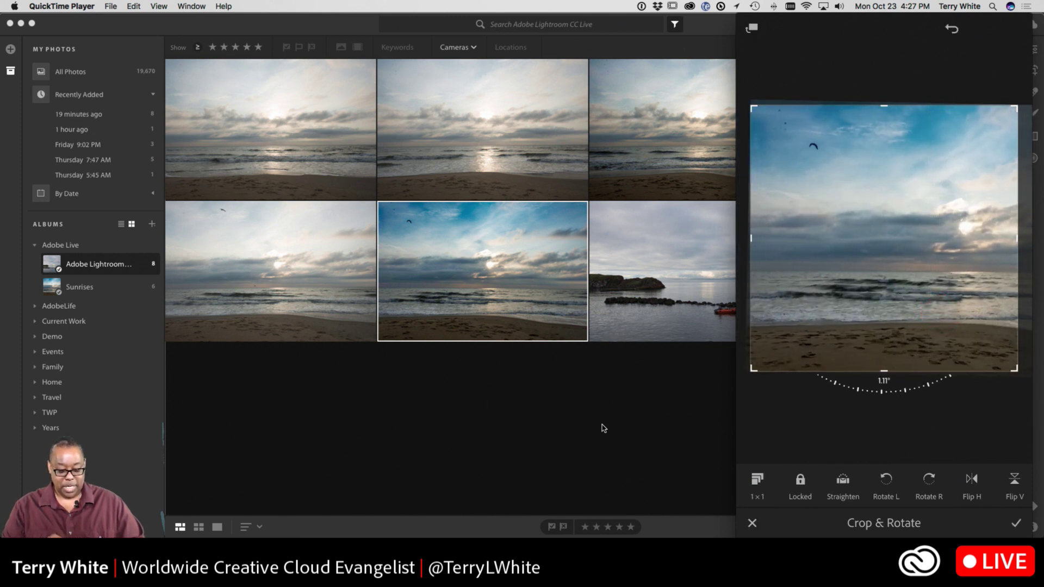
{"action": "left_click", "coordinate": [1015, 523]}
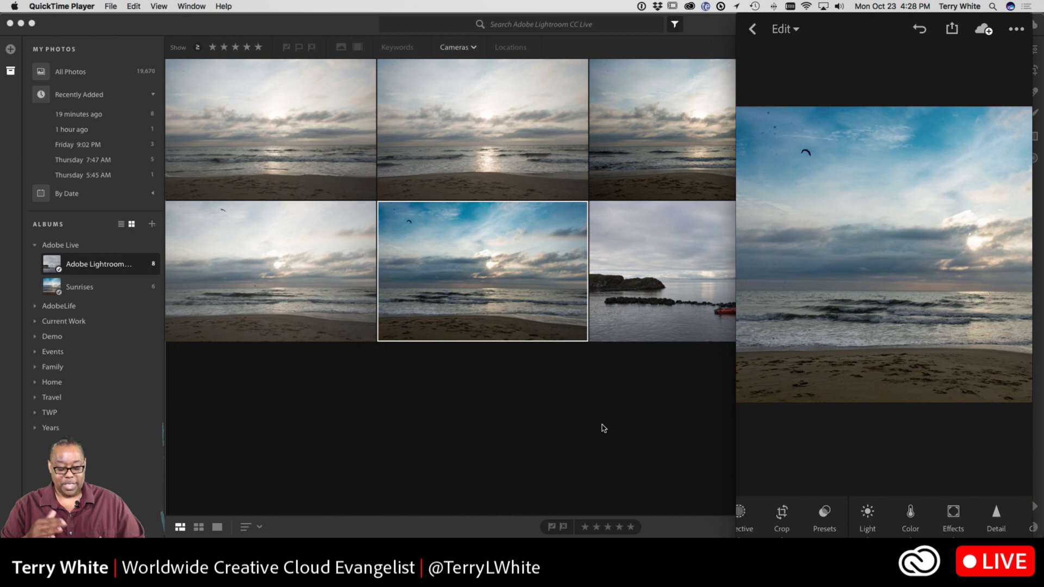
Open a plain sunrise photo without the bird in the mobile Sunrises album and permanently delete it
{"action": "left_click", "coordinate": [752, 29]}
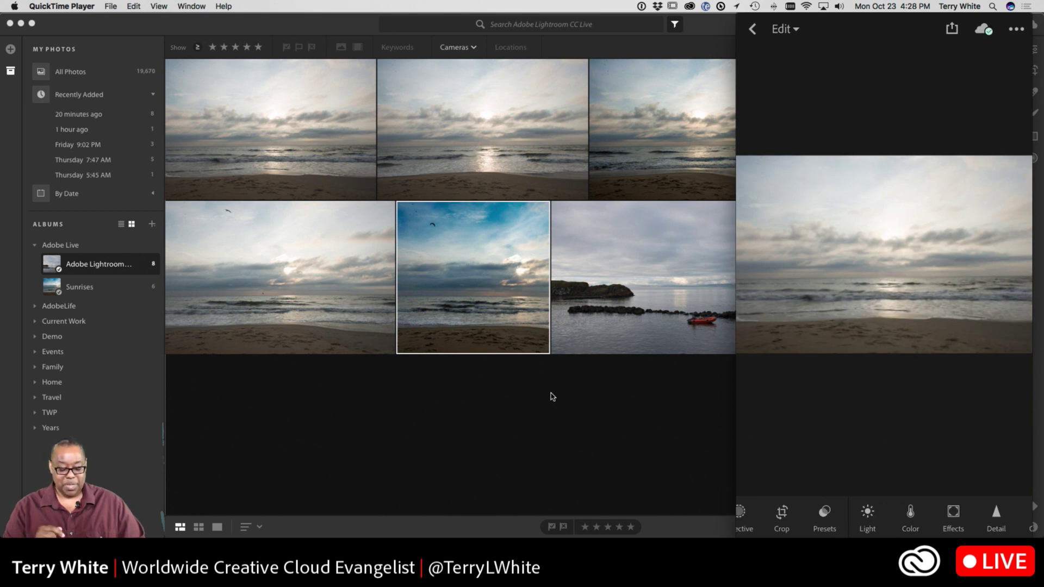
{"action": "left_click", "coordinate": [1016, 29]}
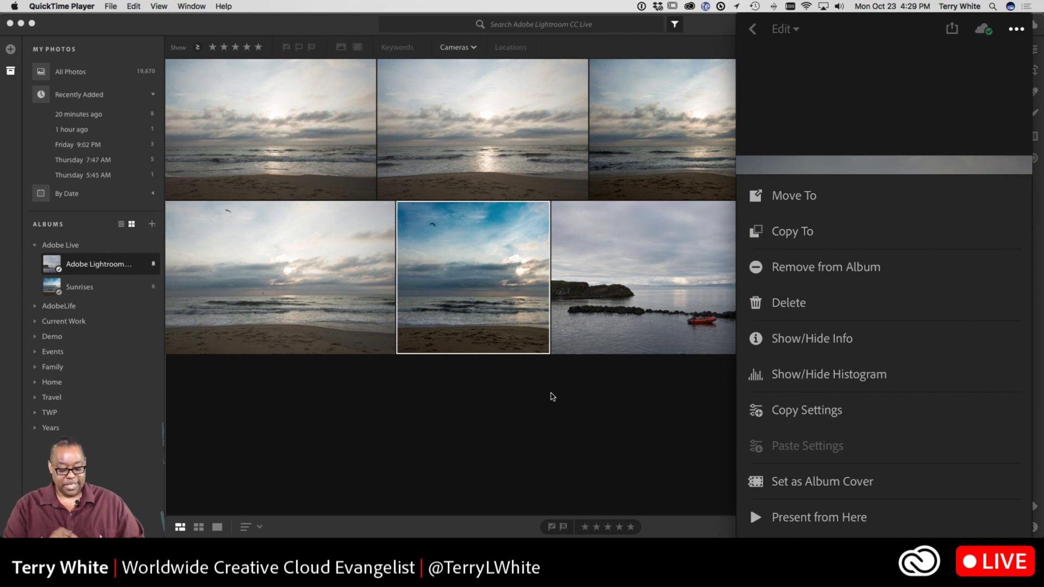
{"action": "left_click", "coordinate": [822, 303]}
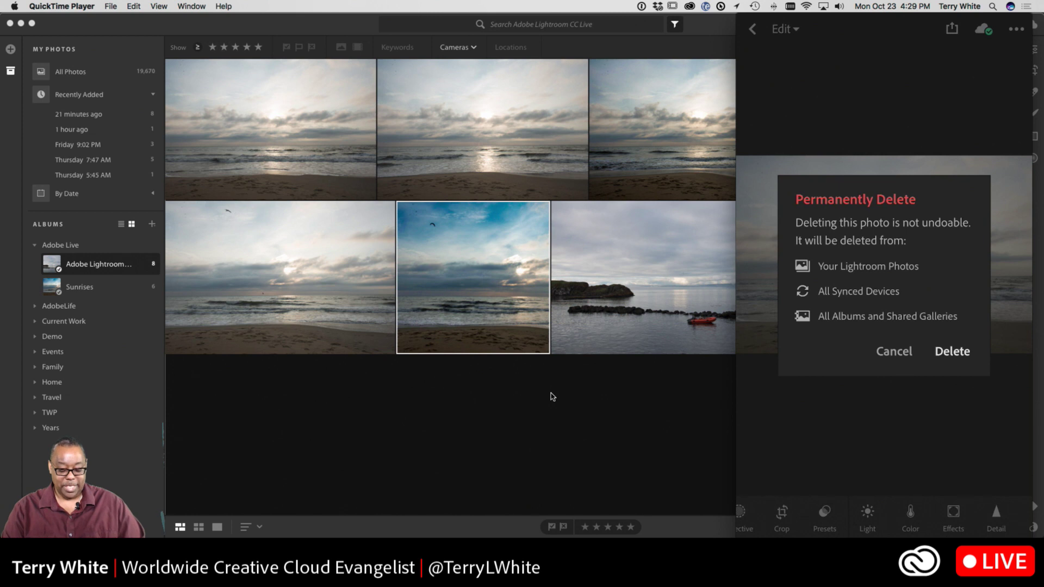
{"action": "left_click", "coordinate": [952, 350]}
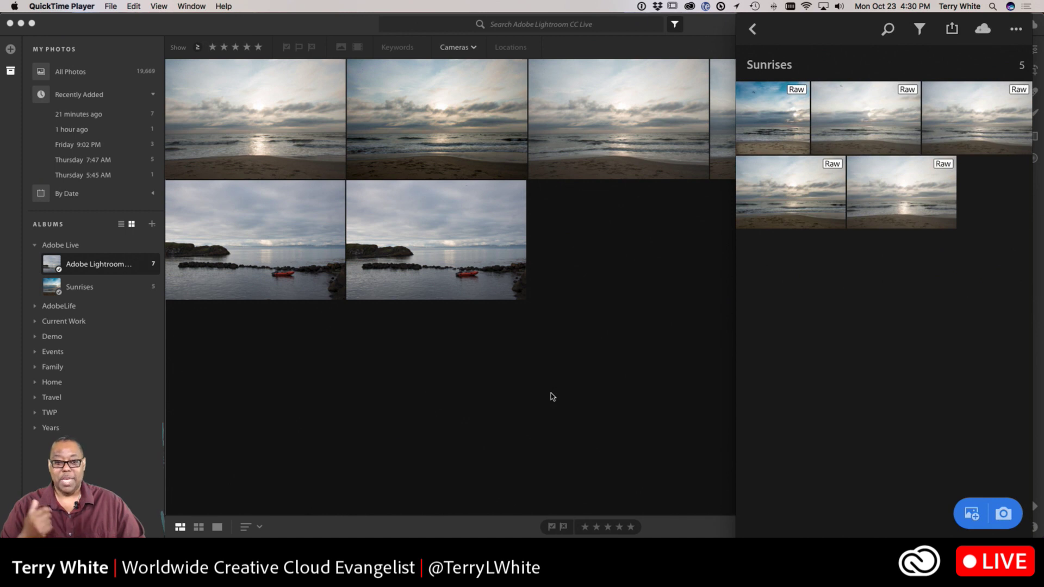
Switch to Chrome, load lightroom.adobe.com and open the Sunrises album in the Adobe Live folder
{"action": "left_click", "coordinate": [551, 397]}
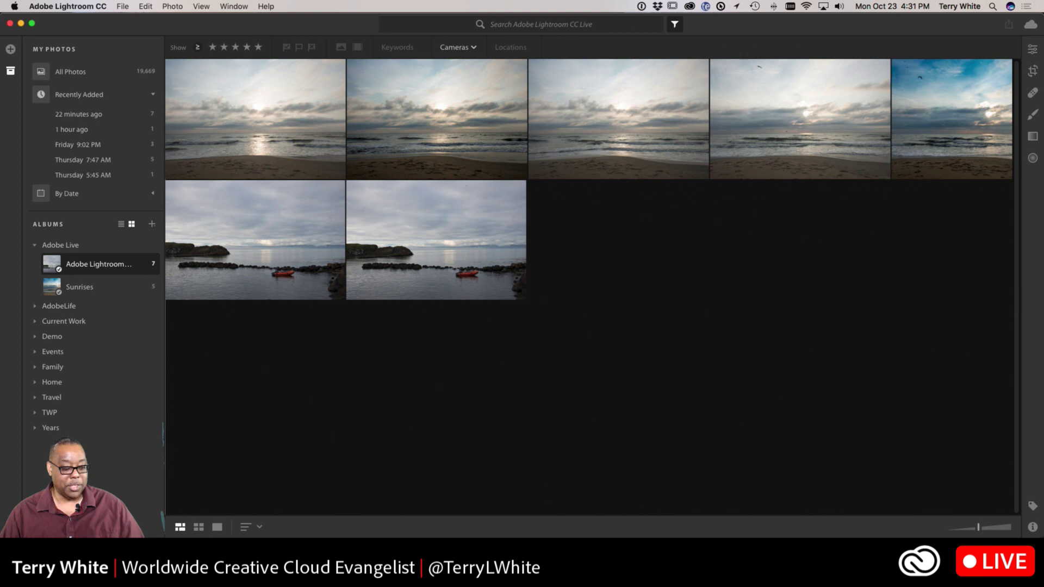
{"action": "key", "text": "super+Tab"}
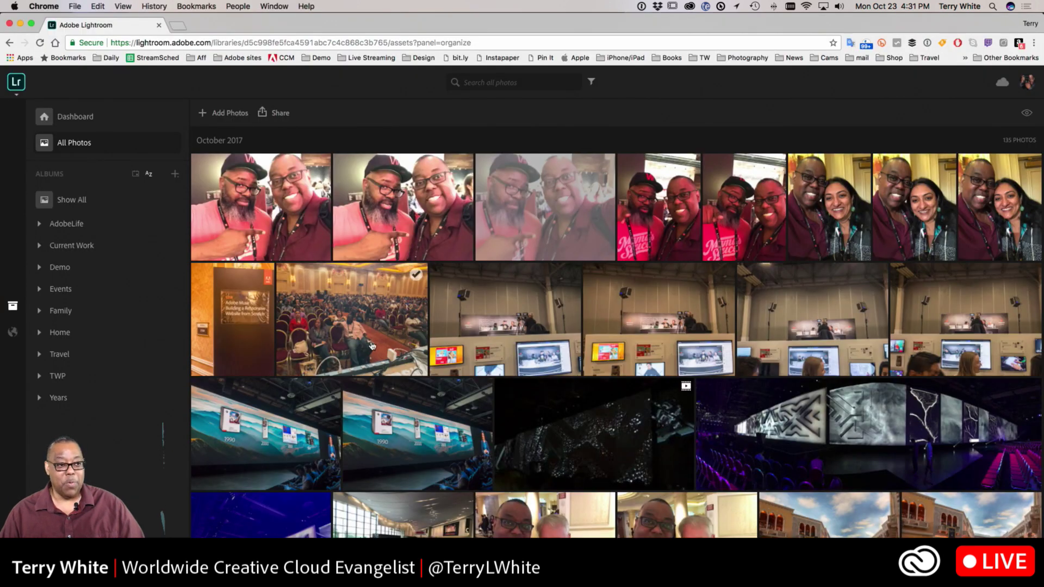
{"action": "left_click", "coordinate": [197, 46]}
{"action": "type", "text": "lightroom.adobe.com"}
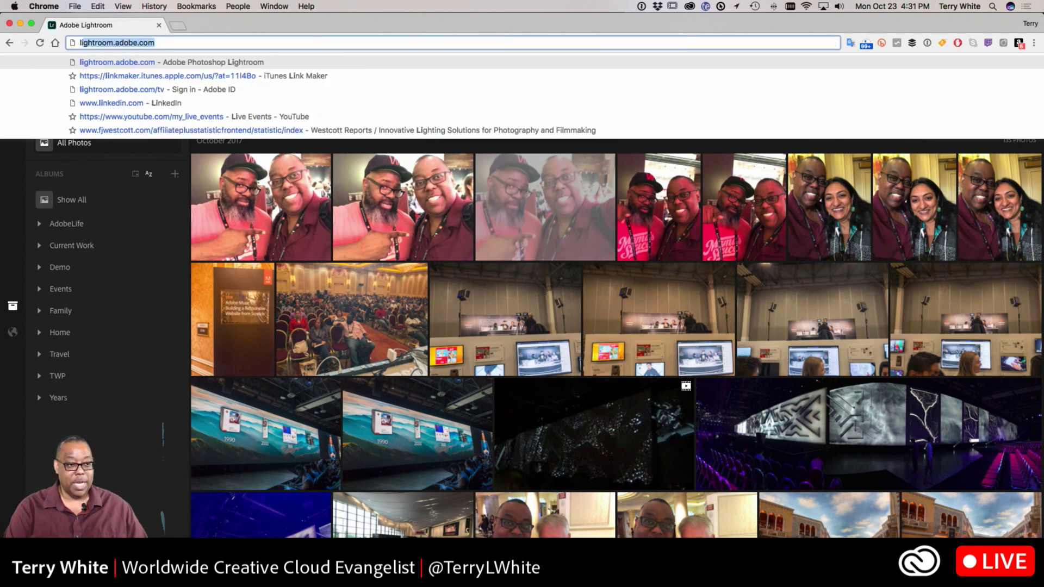
{"action": "key", "text": "Return"}
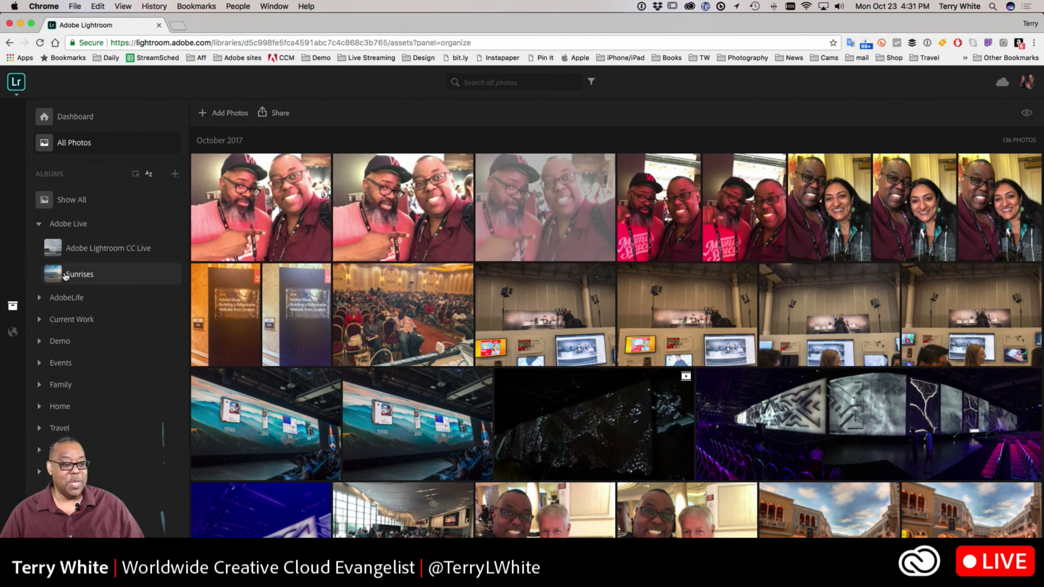
{"action": "left_click", "coordinate": [66, 275]}
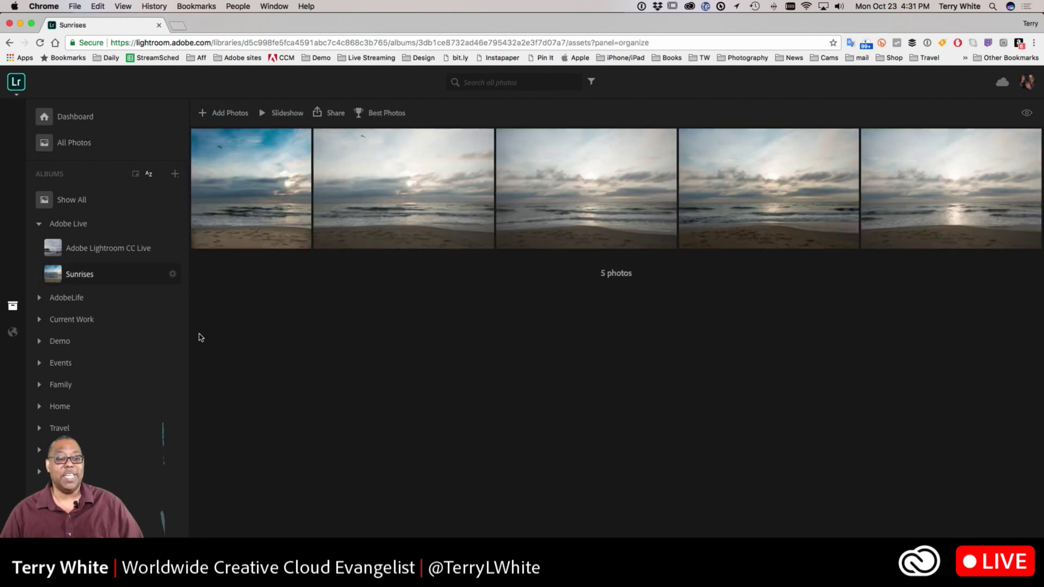
Open the square beach photo for editing in Lightroom web and set its Vignette to -48
{"action": "mouse_move", "coordinate": [277, 206]}
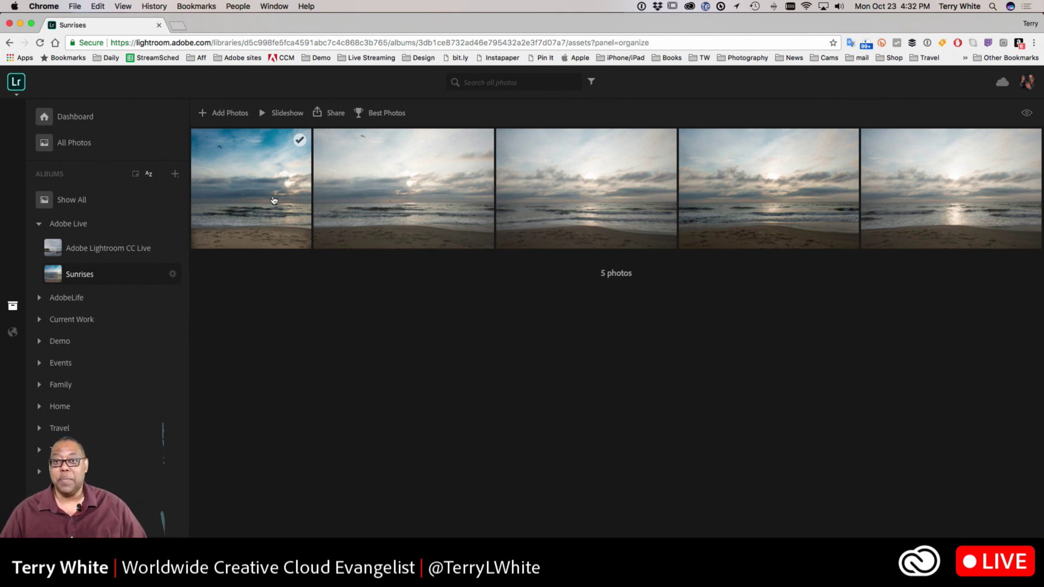
{"action": "double_click", "coordinate": [275, 203]}
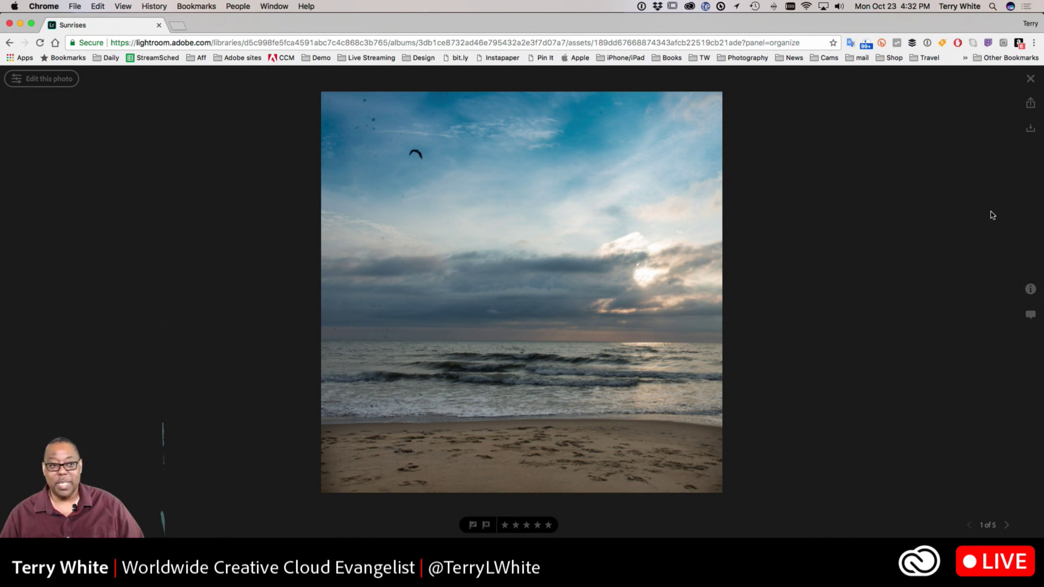
{"action": "left_click", "coordinate": [36, 81]}
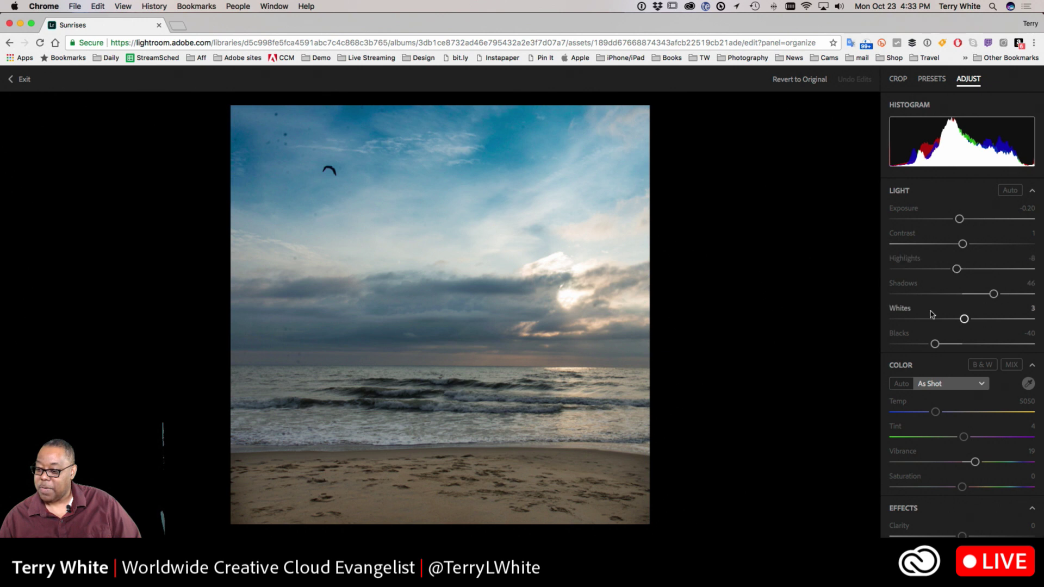
{"action": "scroll", "coordinate": [933, 320], "scroll_direction": "down", "scroll_amount": 5}
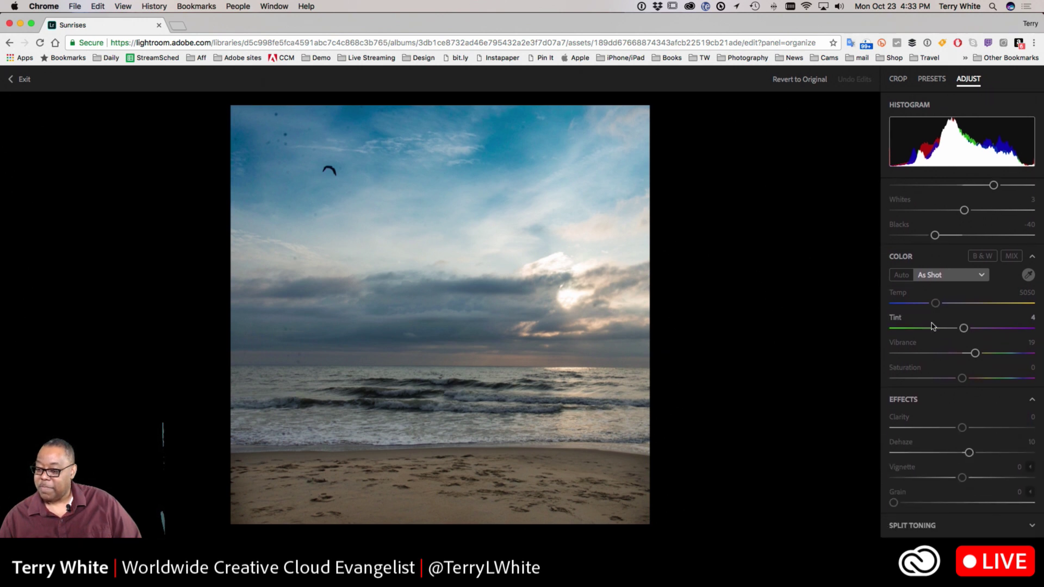
{"action": "left_click_drag", "start_coordinate": [962, 477], "coordinate": [929, 485]}
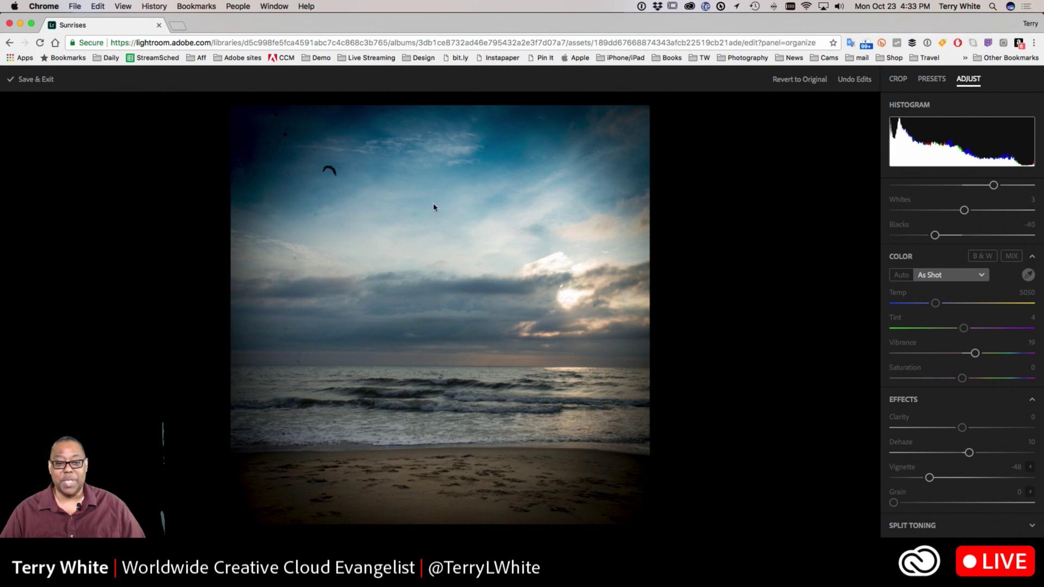
Save the vignette edit in Lightroom web, return to the Sunrises album grid and hide Chrome
{"action": "left_click", "coordinate": [44, 80]}
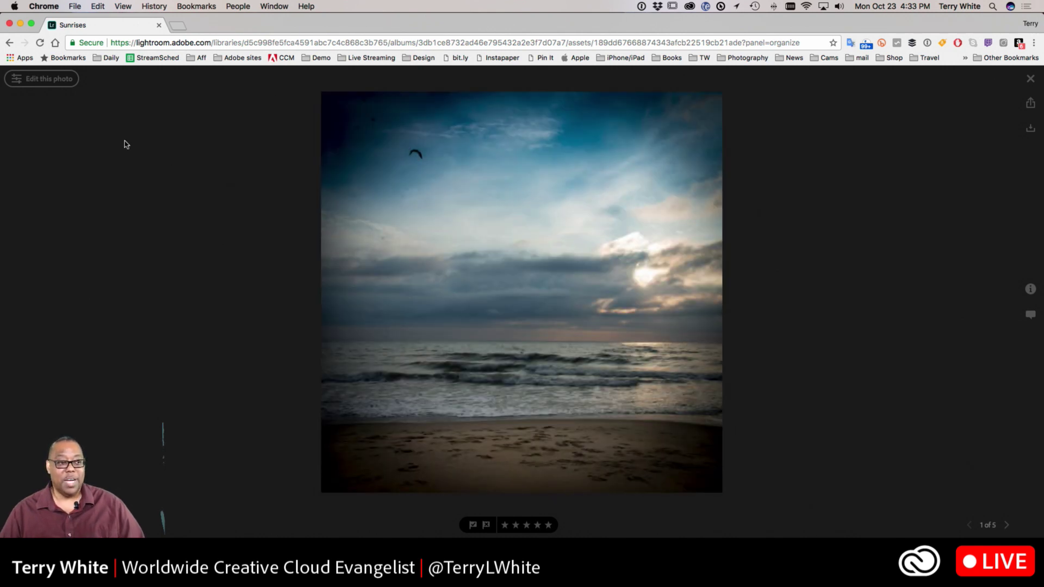
{"action": "left_click", "coordinate": [1030, 79]}
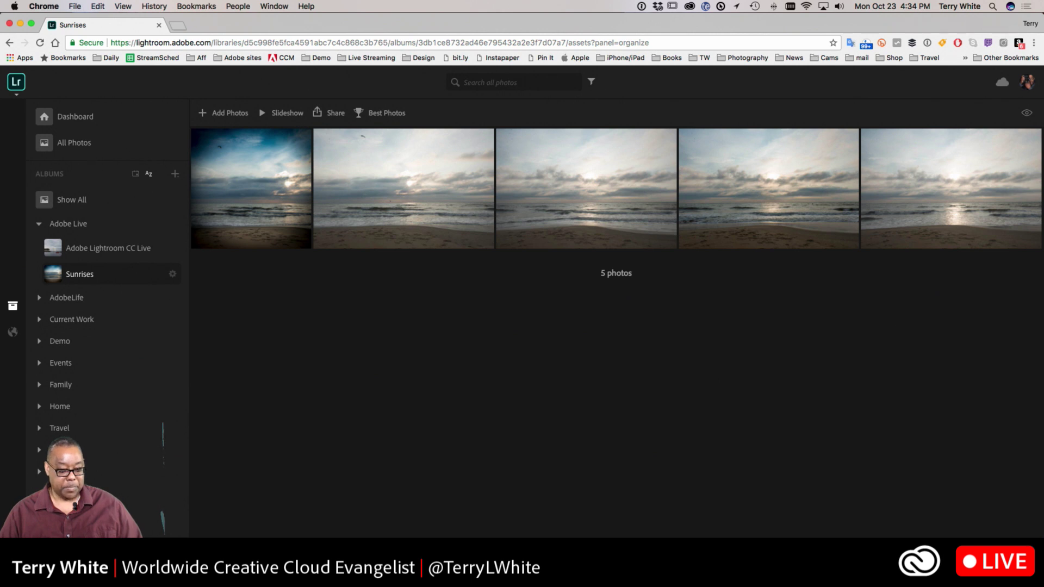
{"action": "key", "text": "super+h"}
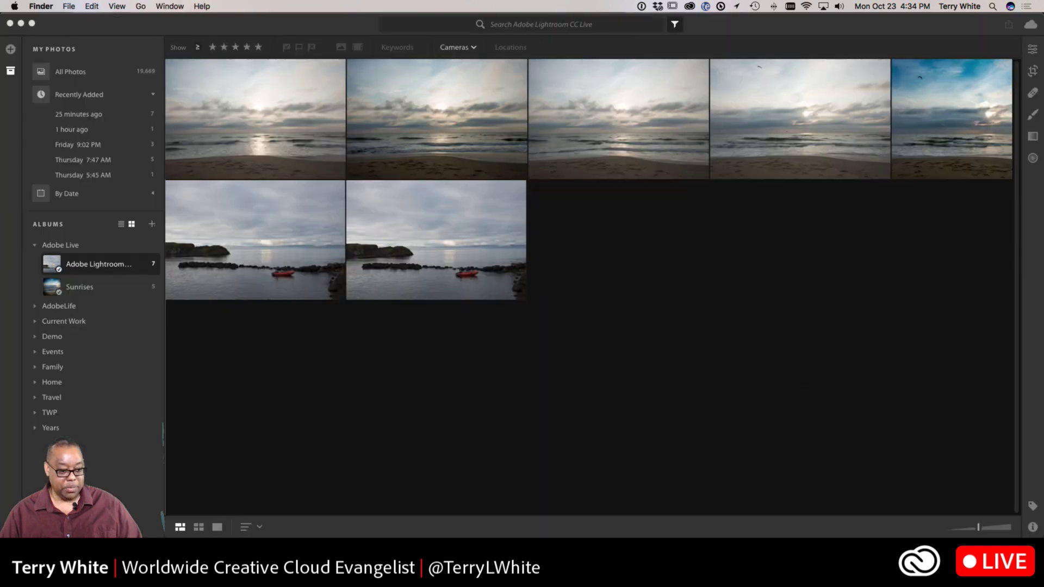
Switch to the Lightroom CC desktop app and open the Lr Before and After album in the Demo folder
{"action": "left_click", "coordinate": [343, 495]}
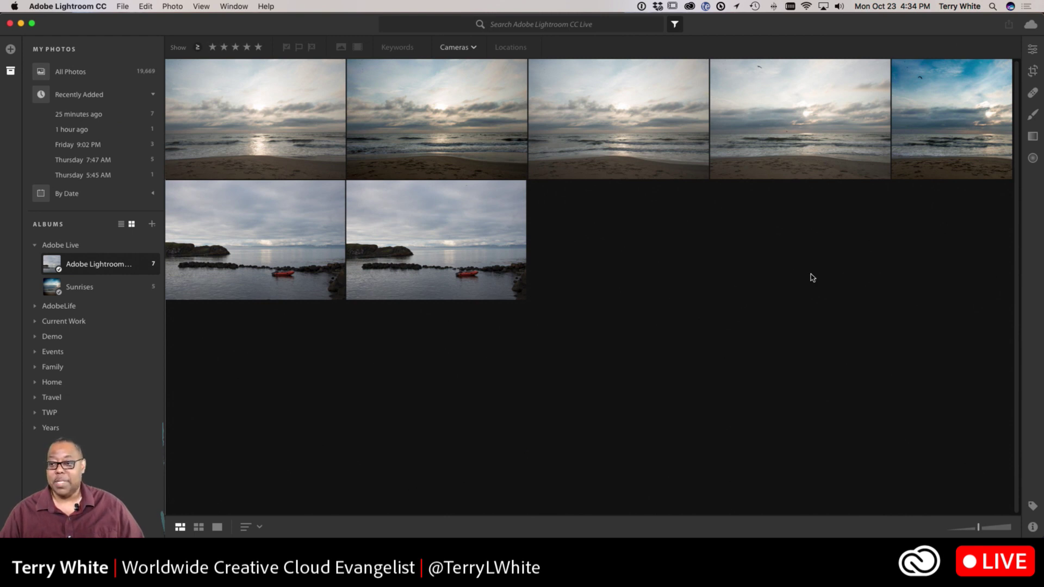
{"action": "left_click", "coordinate": [1035, 27]}
{"action": "left_click", "coordinate": [1035, 27]}
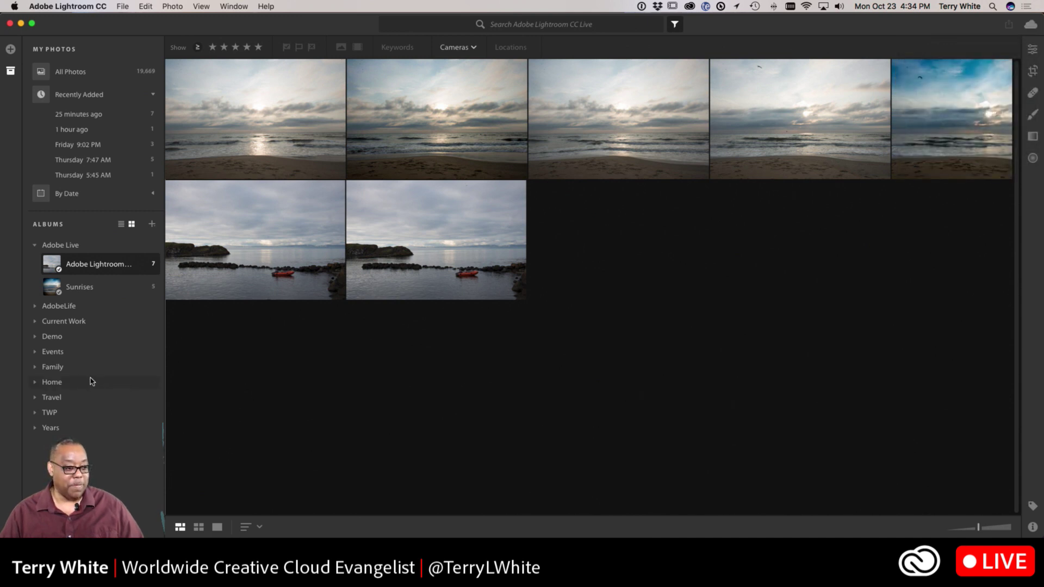
{"action": "left_click", "coordinate": [35, 337]}
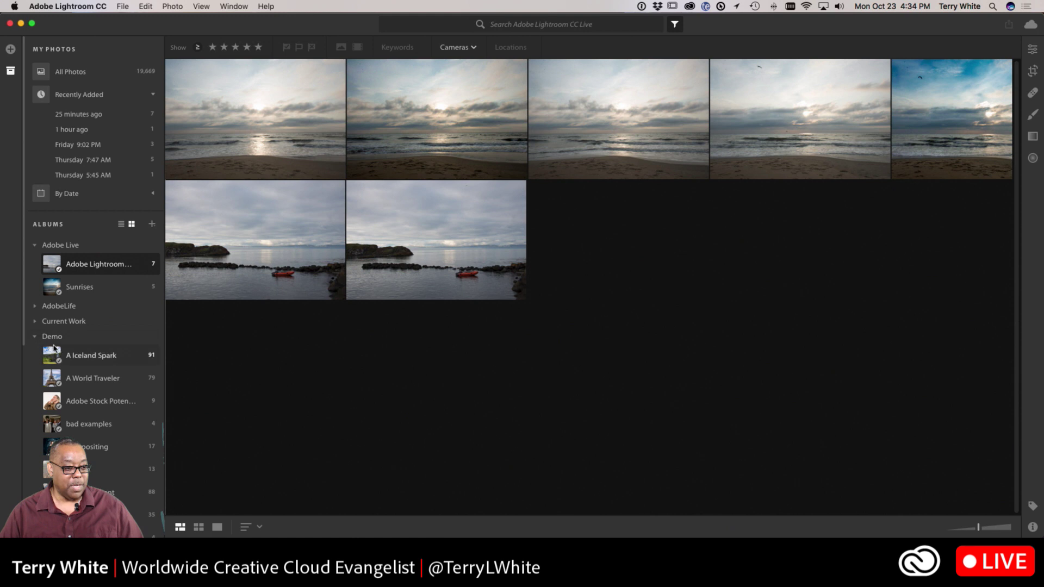
{"action": "scroll", "coordinate": [146, 430], "scroll_direction": "down", "scroll_amount": 5}
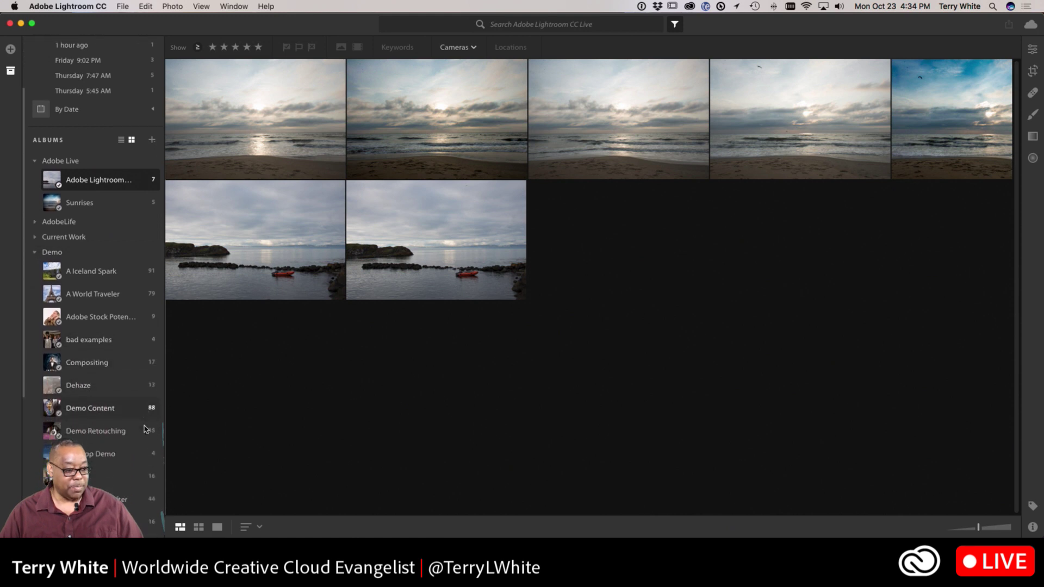
{"action": "left_click", "coordinate": [99, 441]}
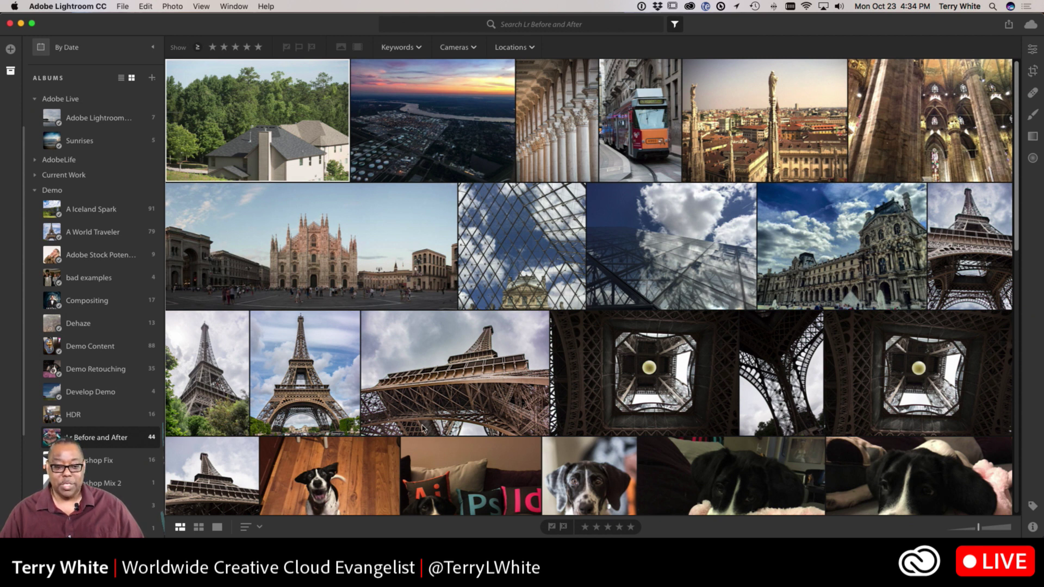
Send the wide Eiffel Tower photo taken from below to Photoshop for editing
{"action": "left_click", "coordinate": [429, 392]}
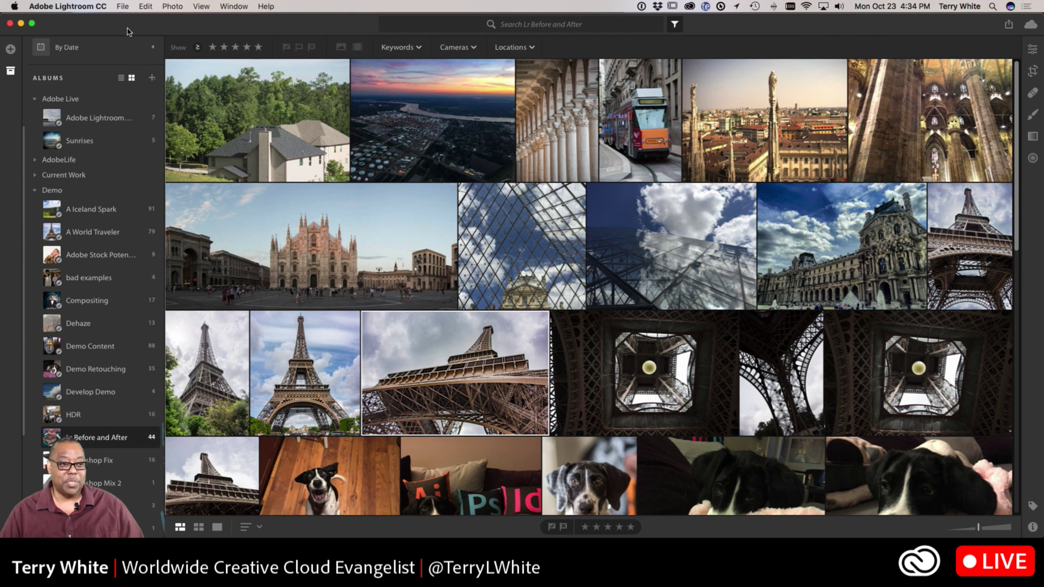
{"action": "left_click", "coordinate": [124, 7]}
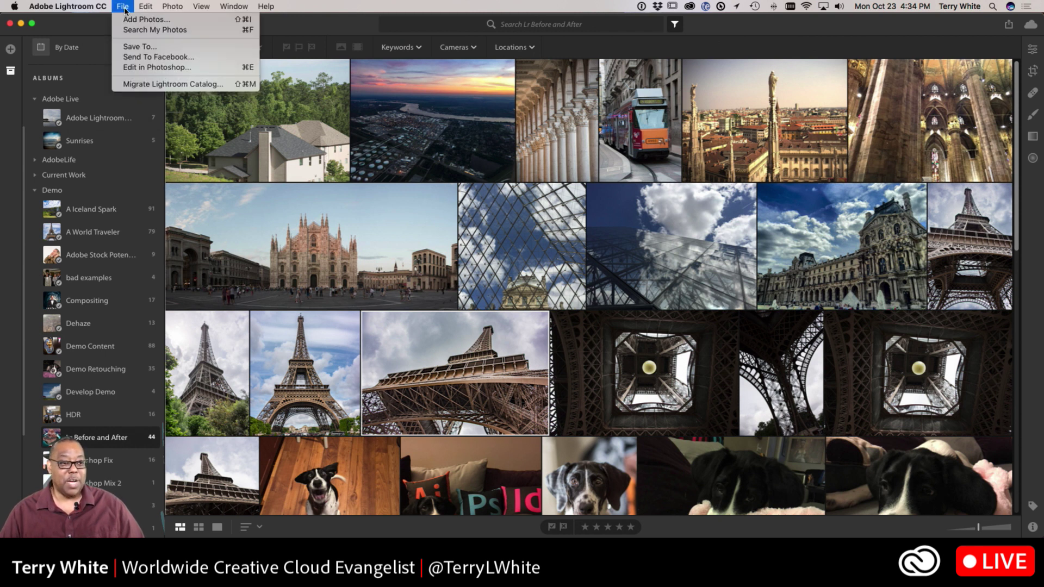
{"action": "left_click", "coordinate": [143, 69]}
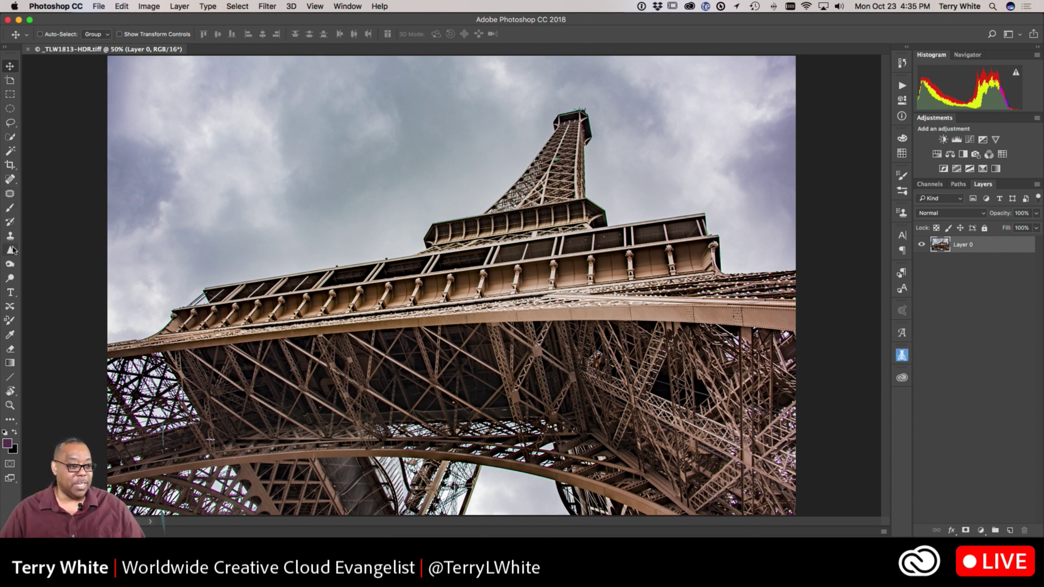
{"action": "left_click", "coordinate": [10, 292]}
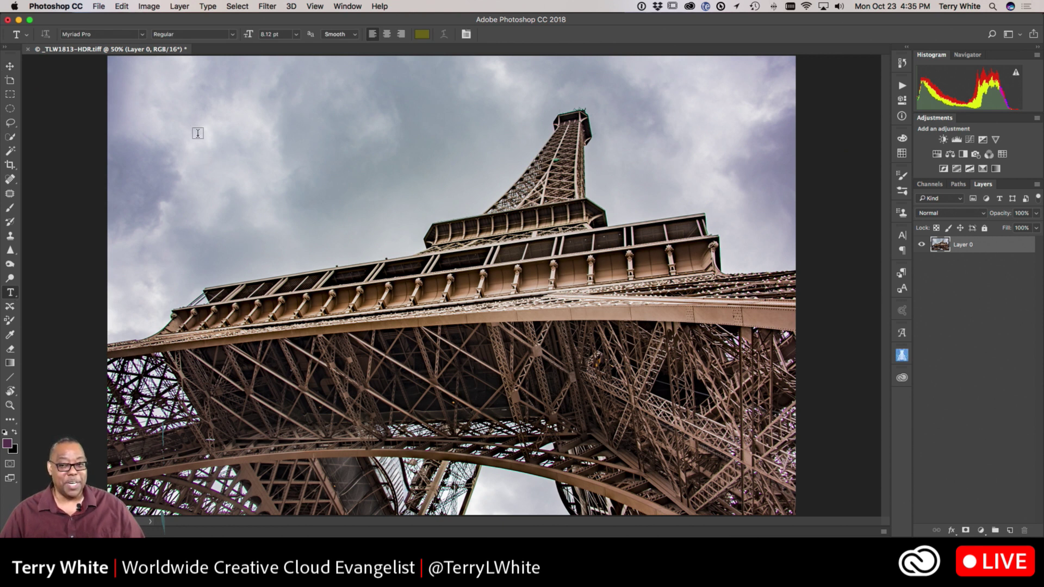
{"action": "left_click", "coordinate": [198, 140]}
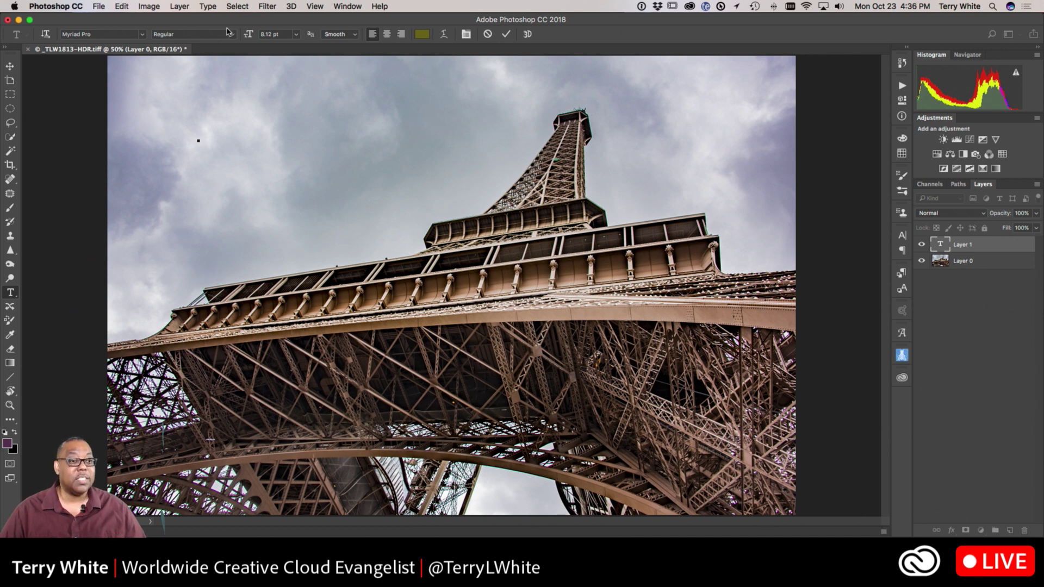
{"action": "left_click", "coordinate": [296, 34]}
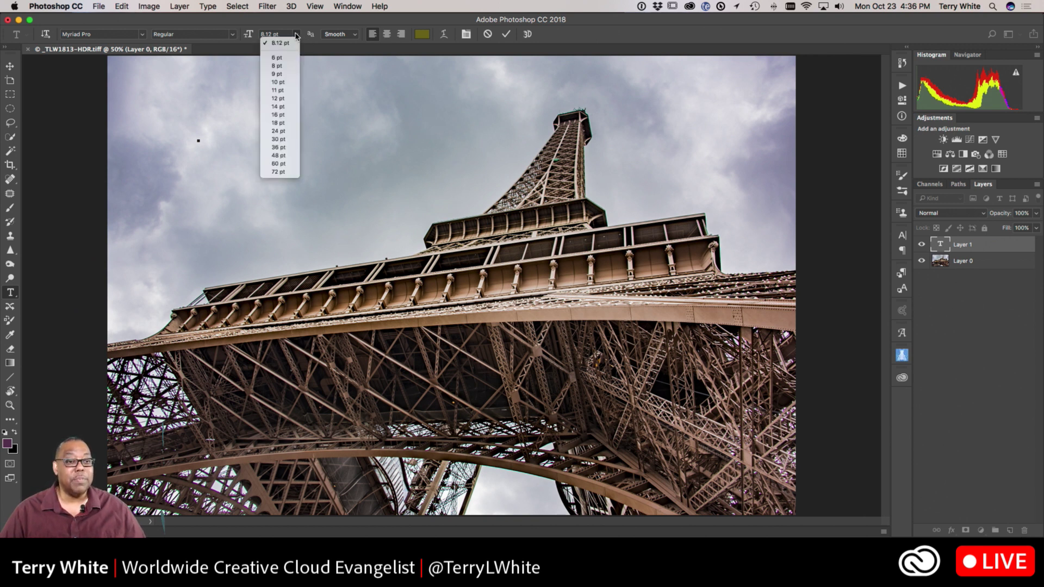
{"action": "left_click", "coordinate": [278, 146]}
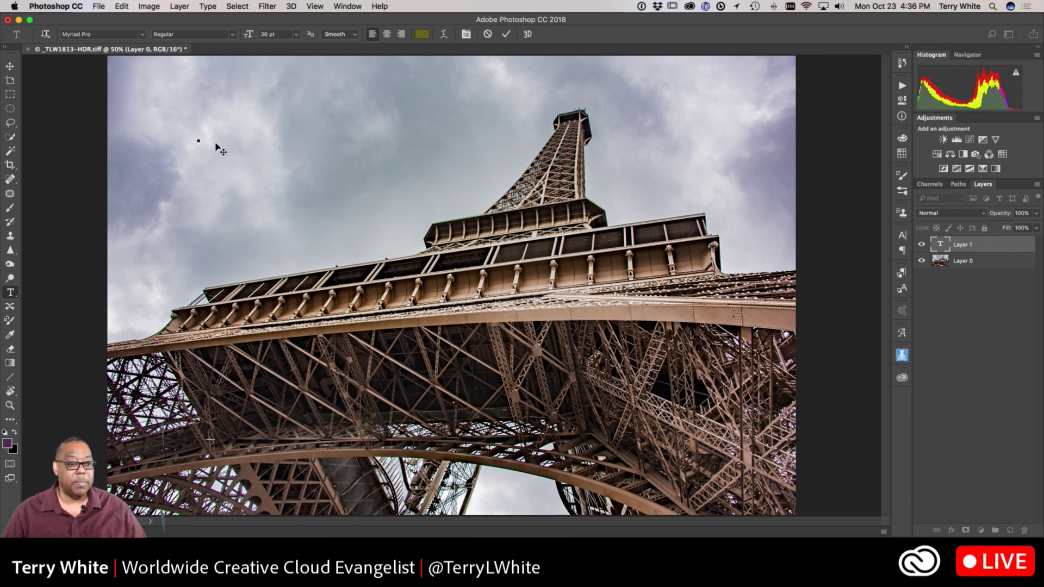
{"action": "key", "text": "Escape"}
{"action": "left_click_drag", "start_coordinate": [162, 99], "coordinate": [371, 152]}
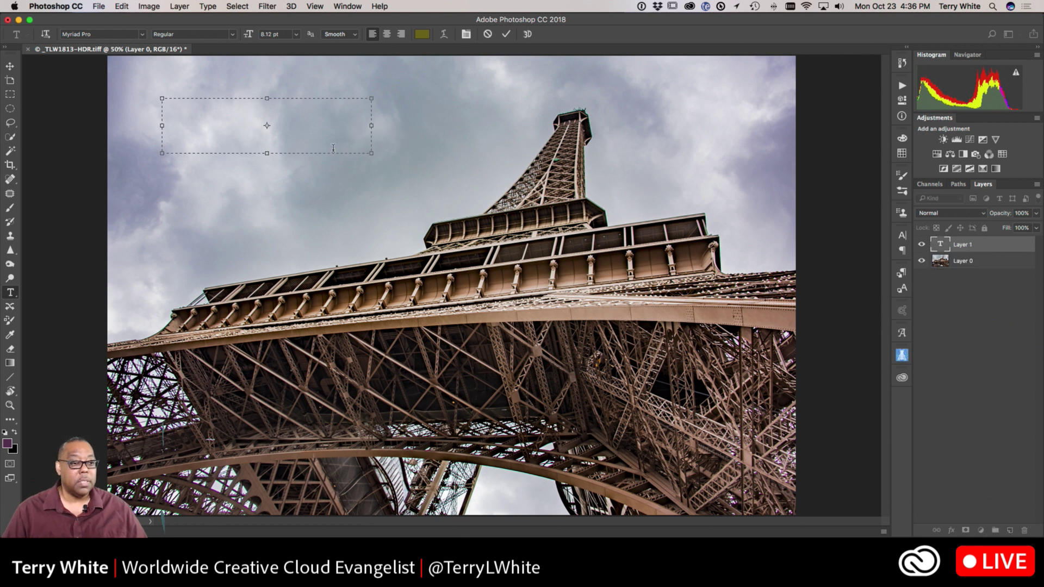
{"action": "left_click", "coordinate": [296, 34]}
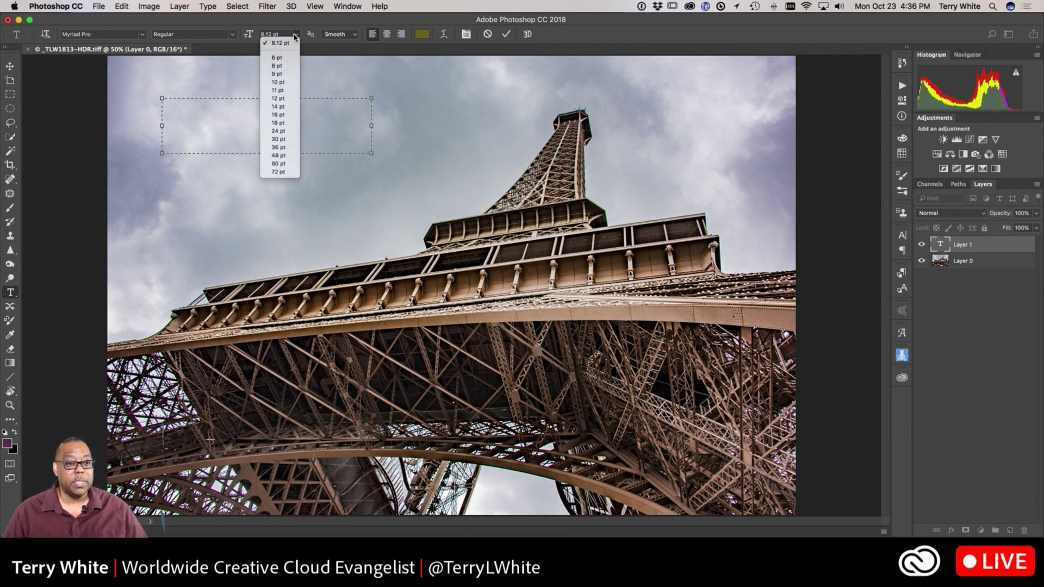
{"action": "left_click", "coordinate": [278, 171]}
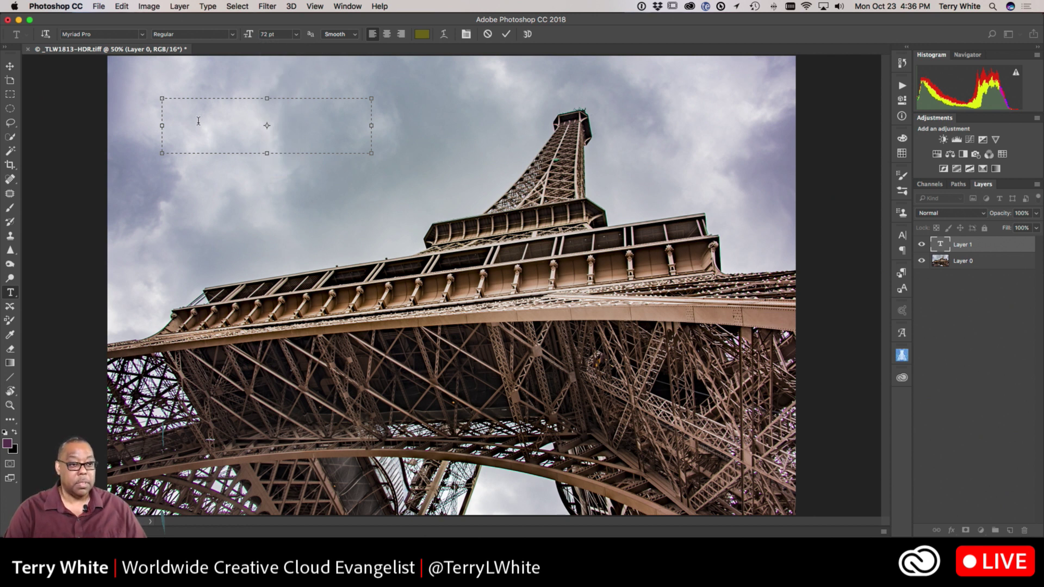
{"action": "left_click", "coordinate": [142, 36]}
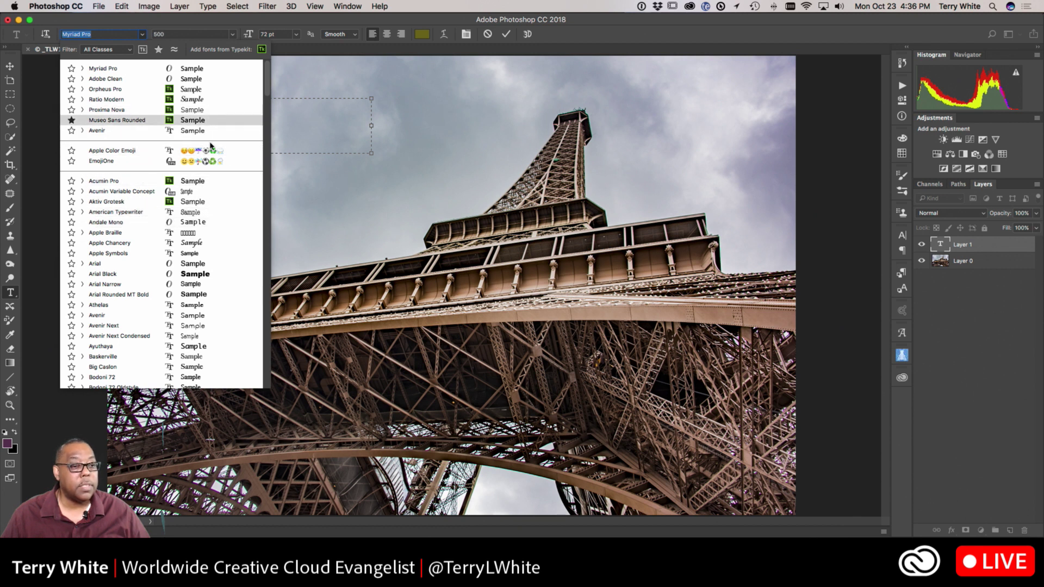
{"action": "left_click", "coordinate": [179, 105]}
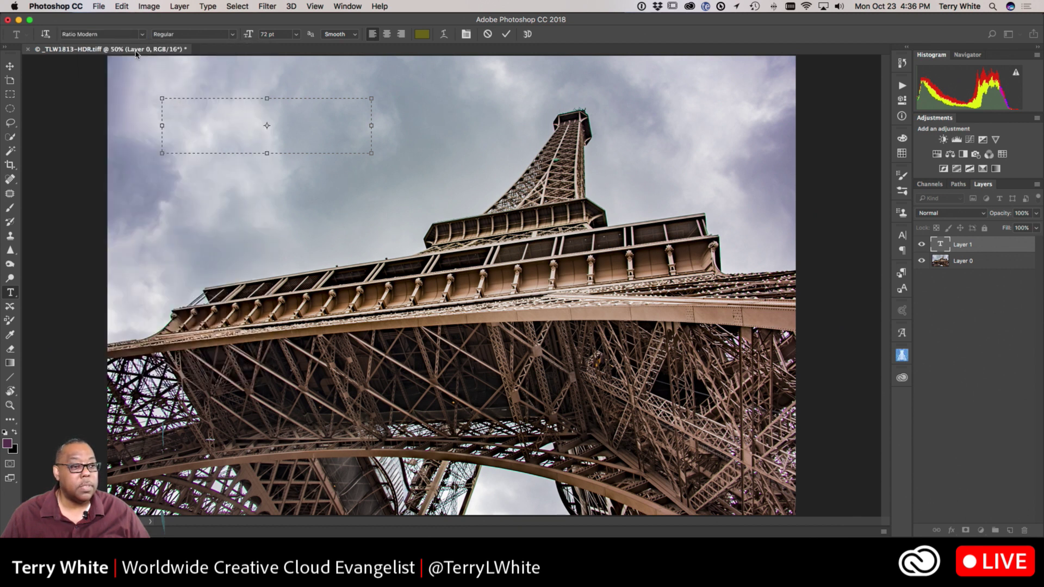
{"action": "left_click", "coordinate": [170, 107]}
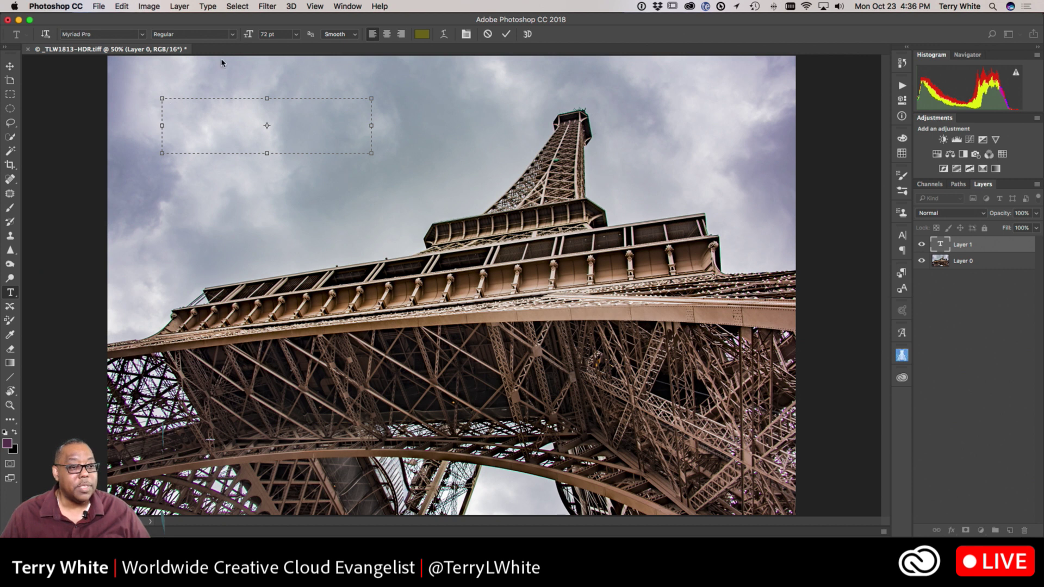
{"action": "left_click", "coordinate": [422, 35]}
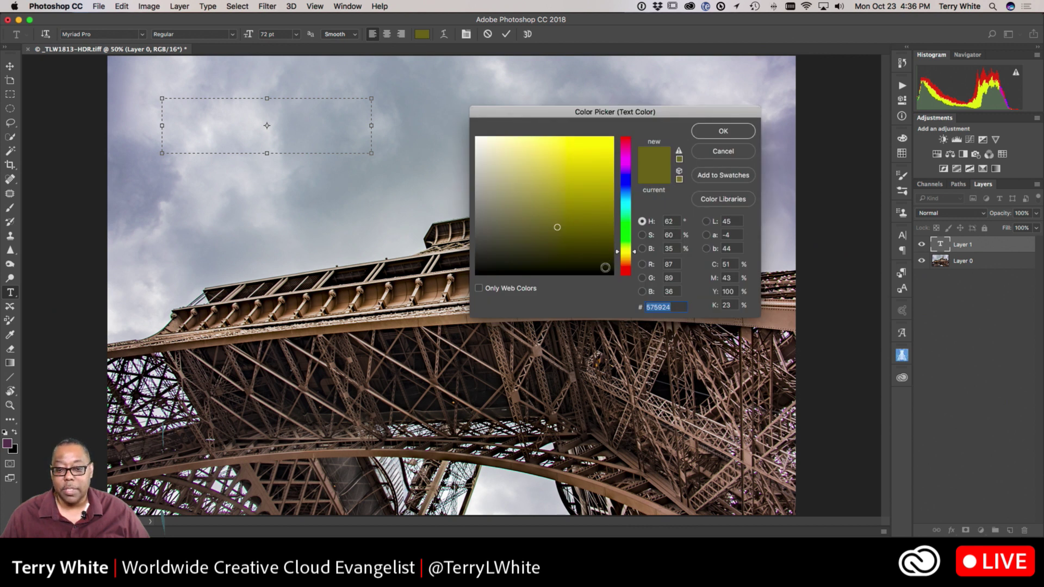
{"action": "left_click", "coordinate": [605, 267]}
{"action": "left_click", "coordinate": [723, 131]}
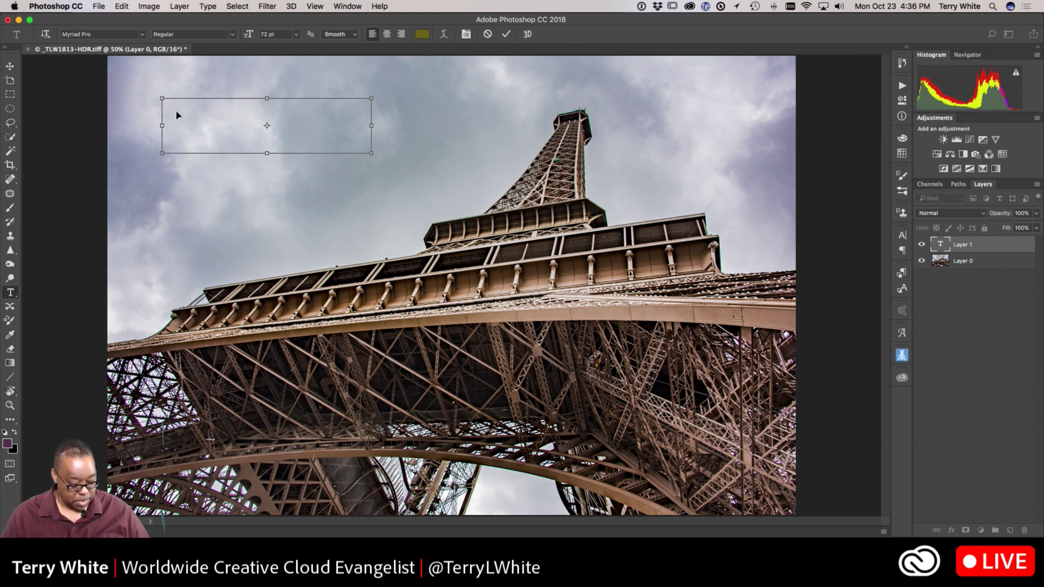
{"action": "key", "text": "Escape"}
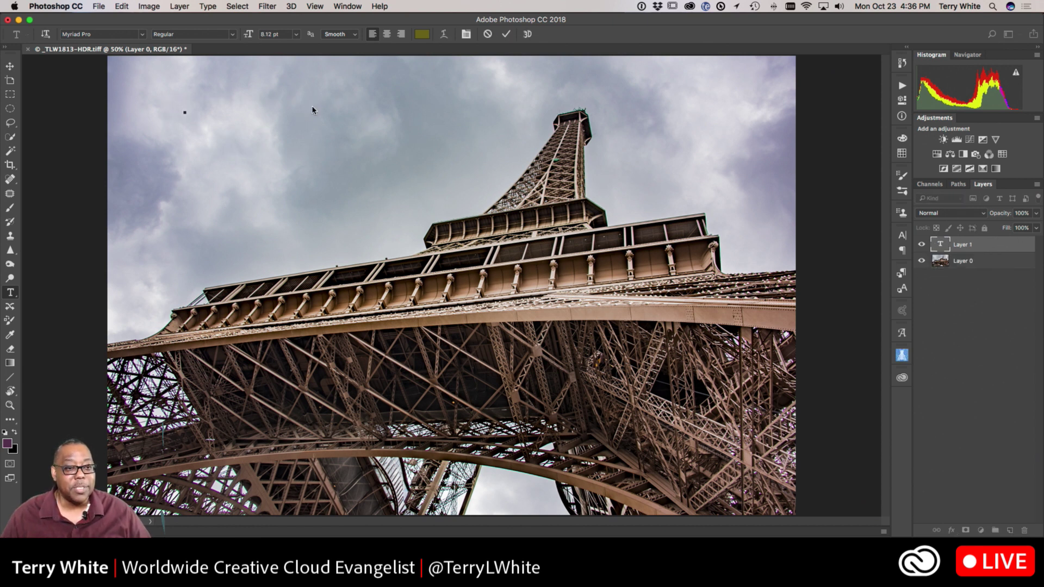
{"action": "key", "text": "Escape"}
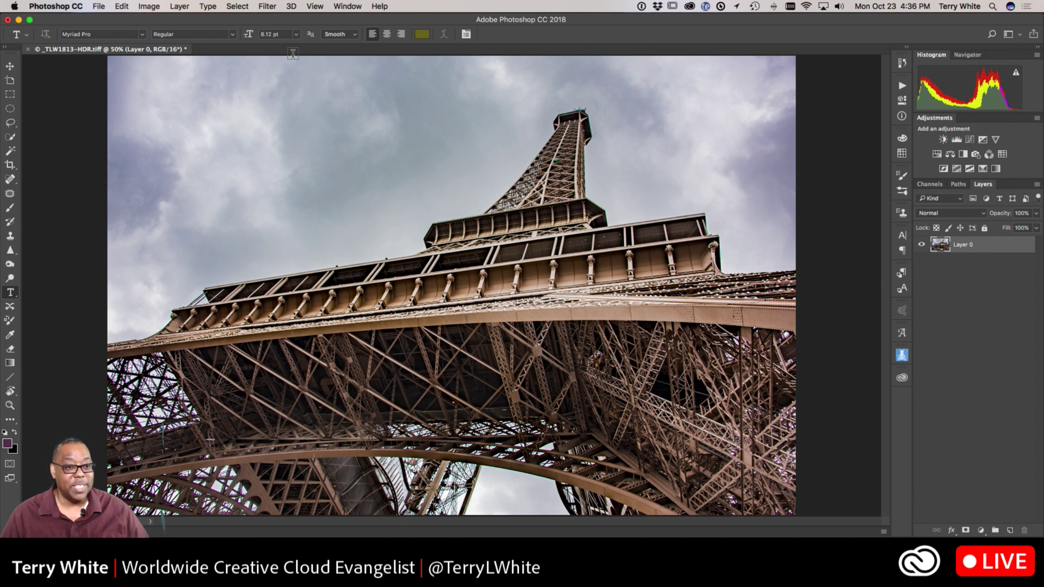
Place 72 pt placeholder text in the sky beside the tower, enlarge it to about 19339 pt and replace it with "Paris"
{"action": "left_click", "coordinate": [297, 34]}
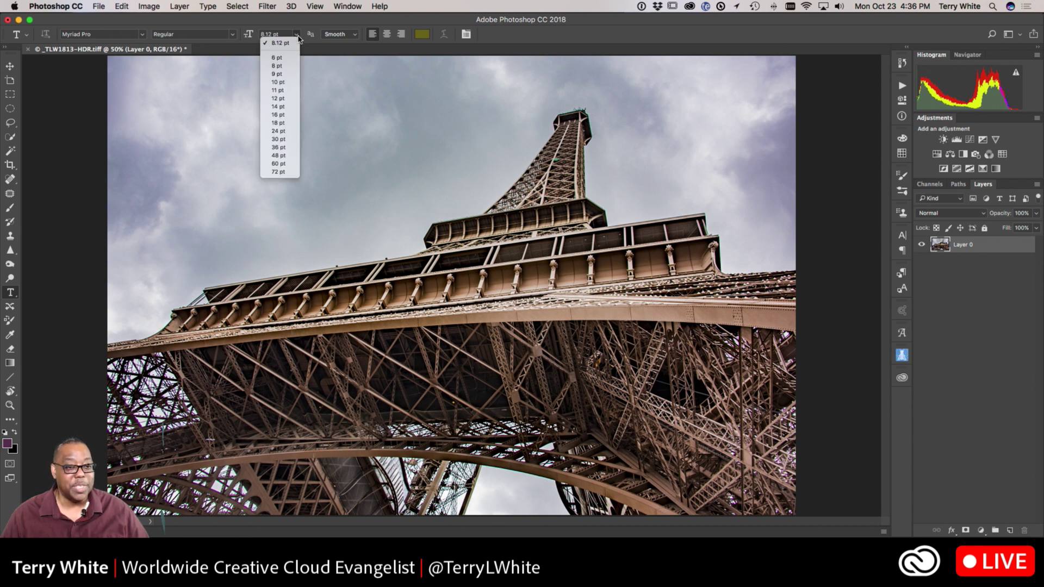
{"action": "left_click", "coordinate": [279, 172]}
{"action": "left_click", "coordinate": [201, 134]}
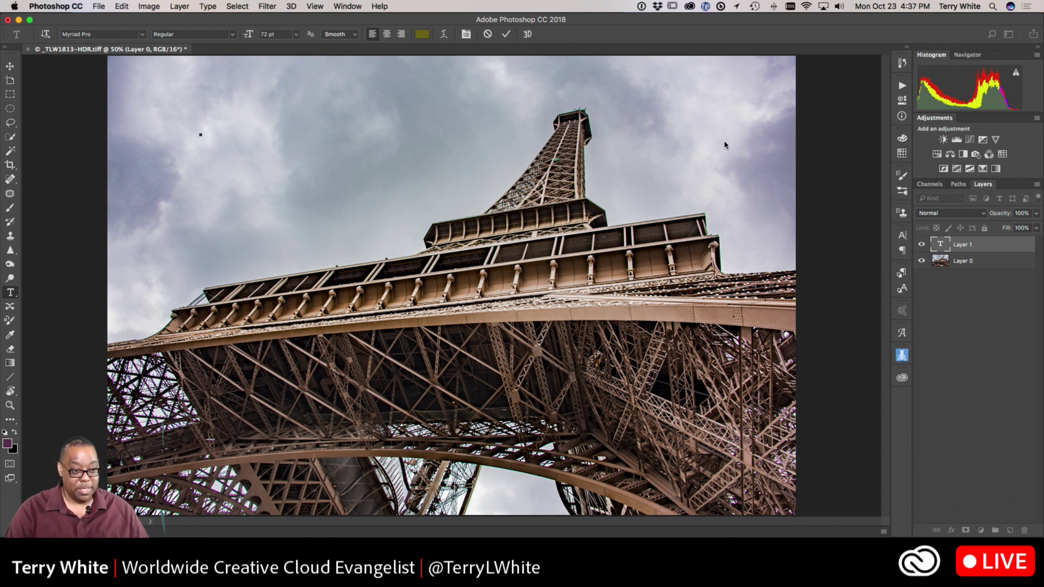
{"action": "key", "text": "super"}
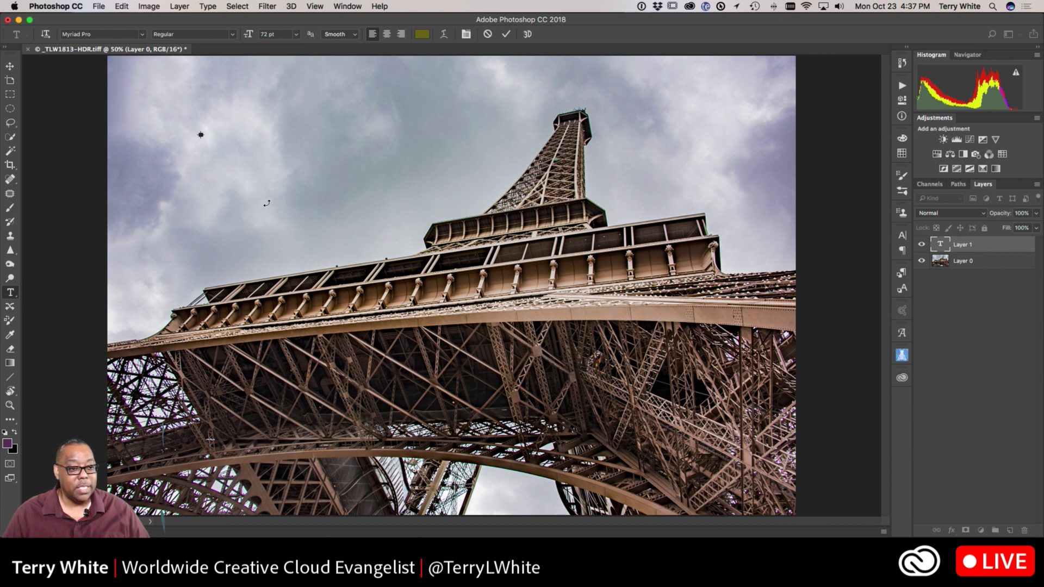
{"action": "left_click_drag", "start_coordinate": [201, 136], "coordinate": [357, 214]}
{"action": "left_click", "coordinate": [300, 180]}
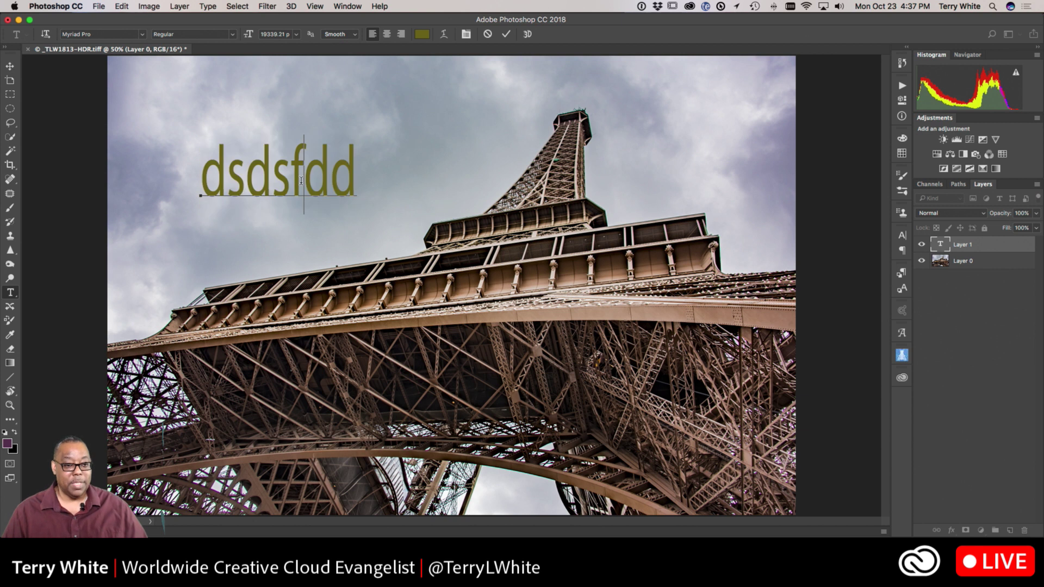
{"action": "double_click", "coordinate": [301, 180]}
{"action": "type", "text": "Paris"}
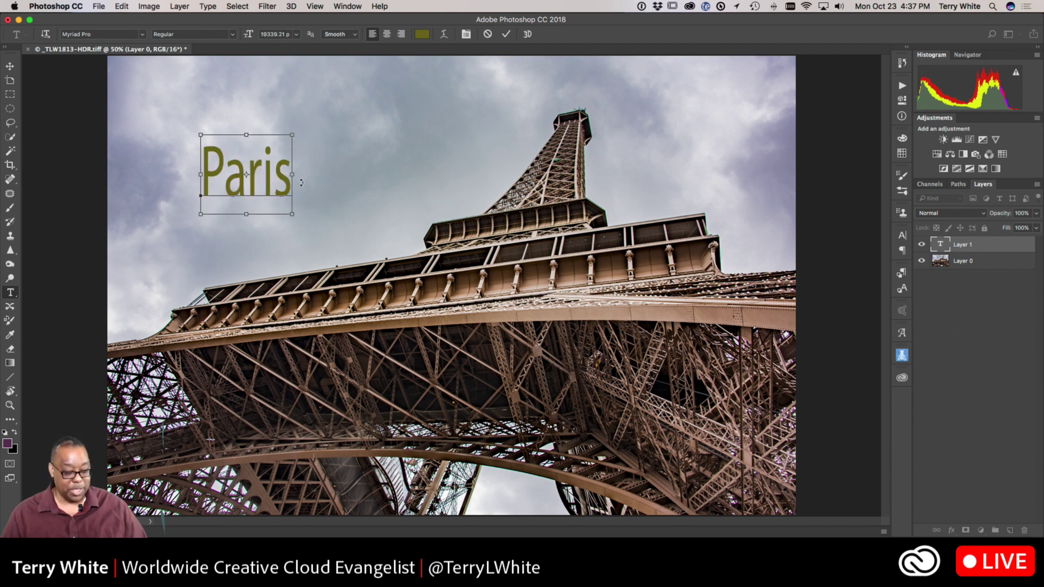
Try to recolor the Paris text with a brown sampled from the tower and enlarge it to about 30861 pt
{"action": "double_click", "coordinate": [301, 182]}
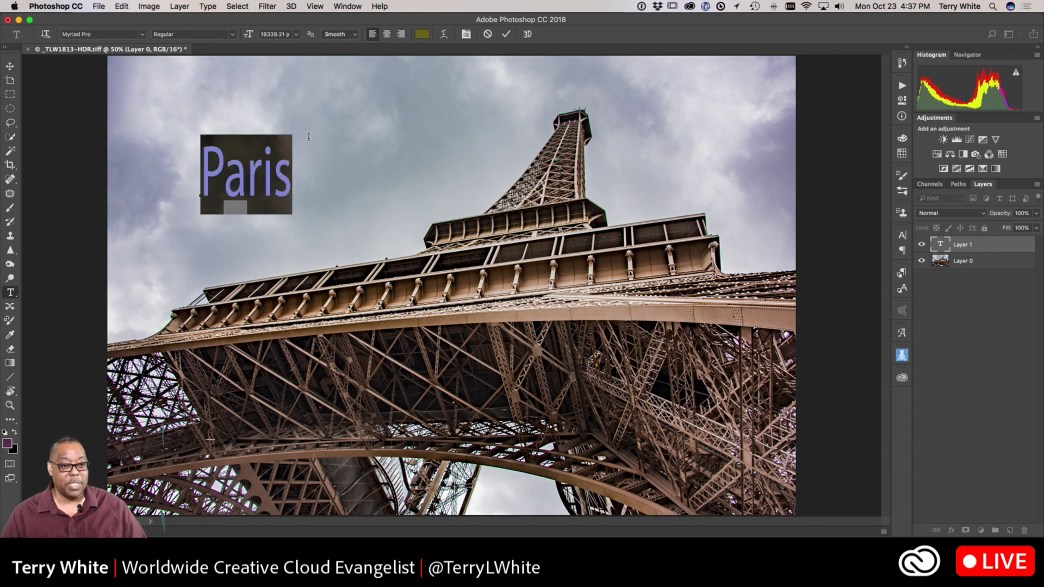
{"action": "left_click", "coordinate": [424, 33]}
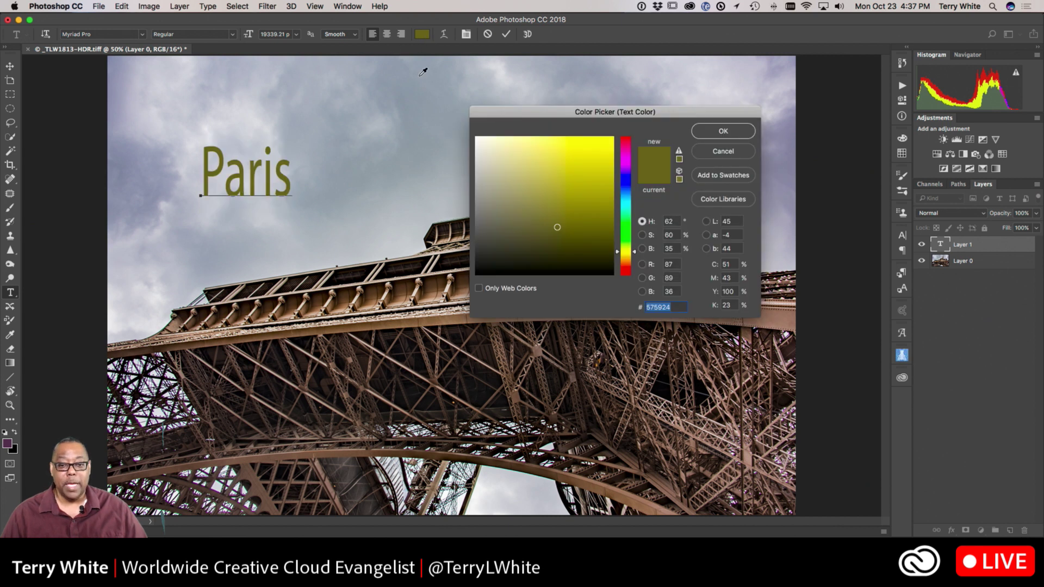
{"action": "left_click", "coordinate": [431, 292]}
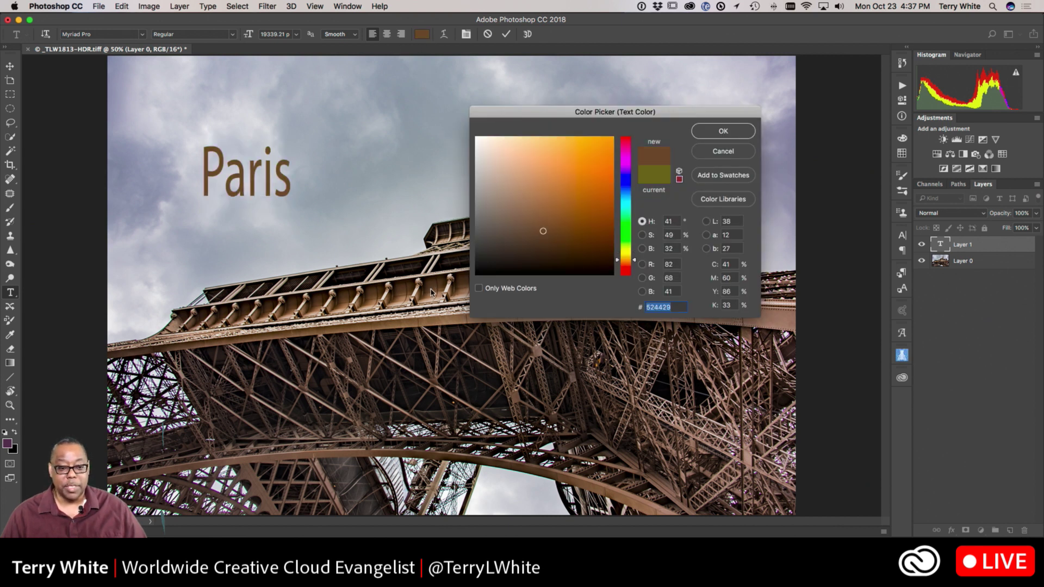
{"action": "left_click", "coordinate": [435, 294]}
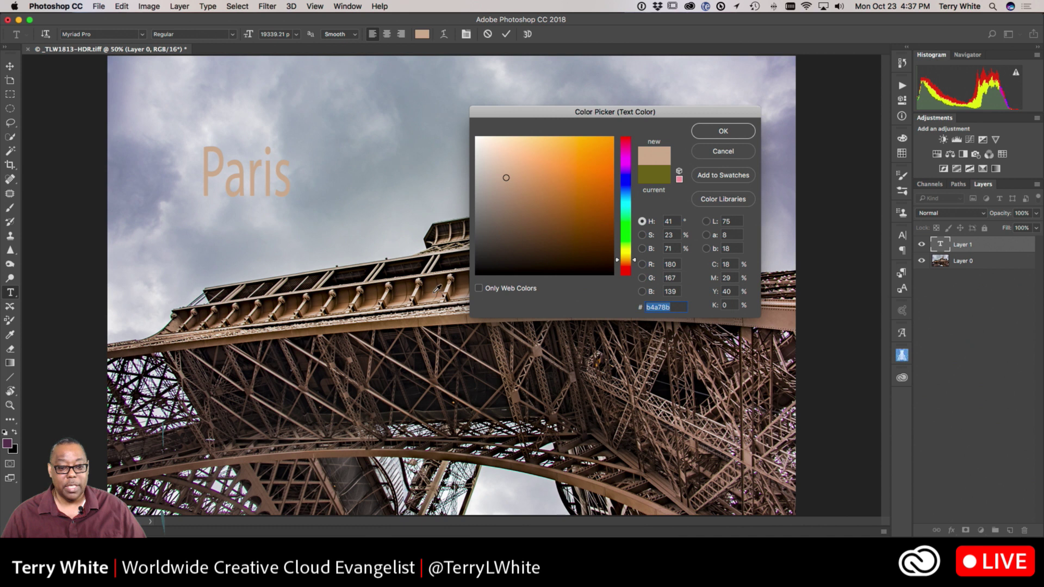
{"action": "left_click", "coordinate": [436, 286]}
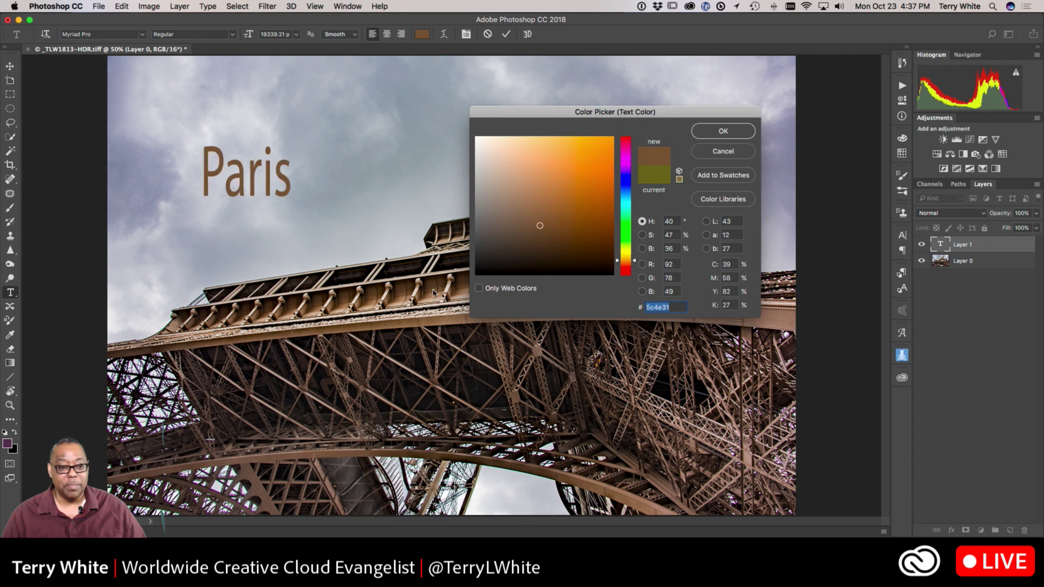
{"action": "left_click", "coordinate": [723, 132]}
{"action": "left_click_drag", "start_coordinate": [294, 133], "coordinate": [462, 87]}
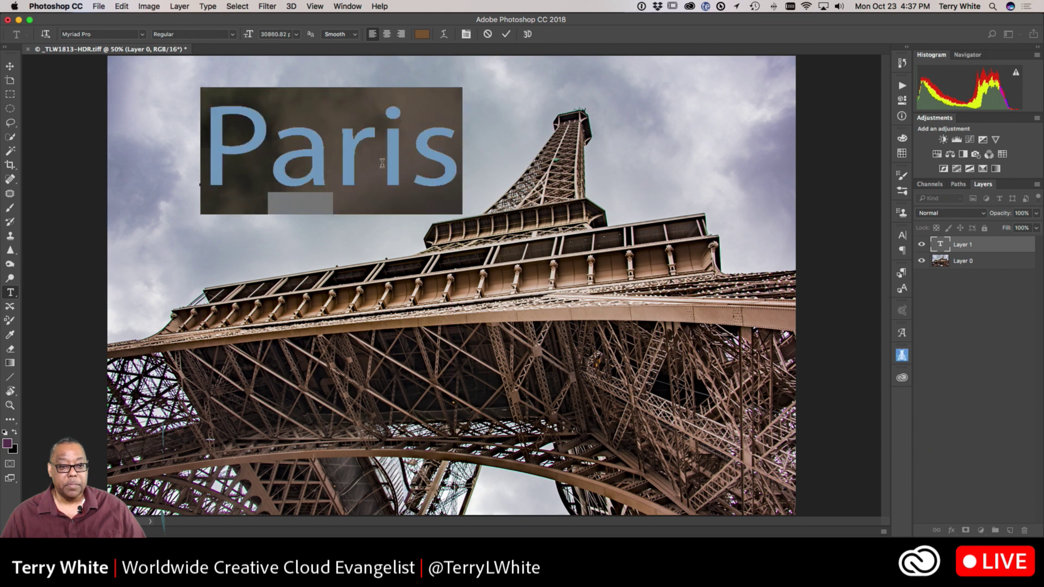
{"action": "key", "text": "Escape"}
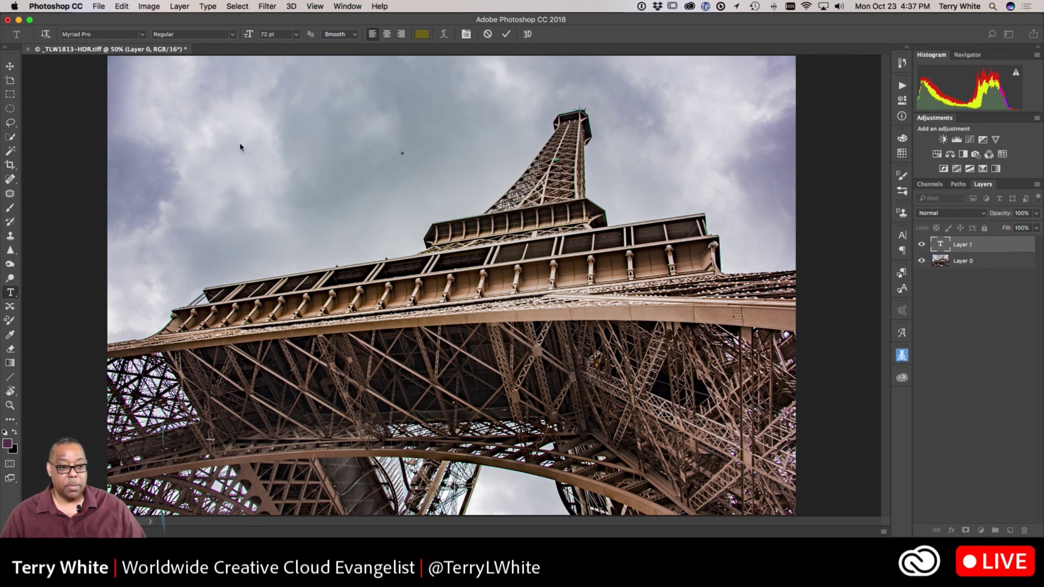
{"action": "left_click", "coordinate": [202, 131]}
{"action": "left_click_drag", "start_coordinate": [203, 129], "coordinate": [399, 213]}
{"action": "key", "text": "Escape"}
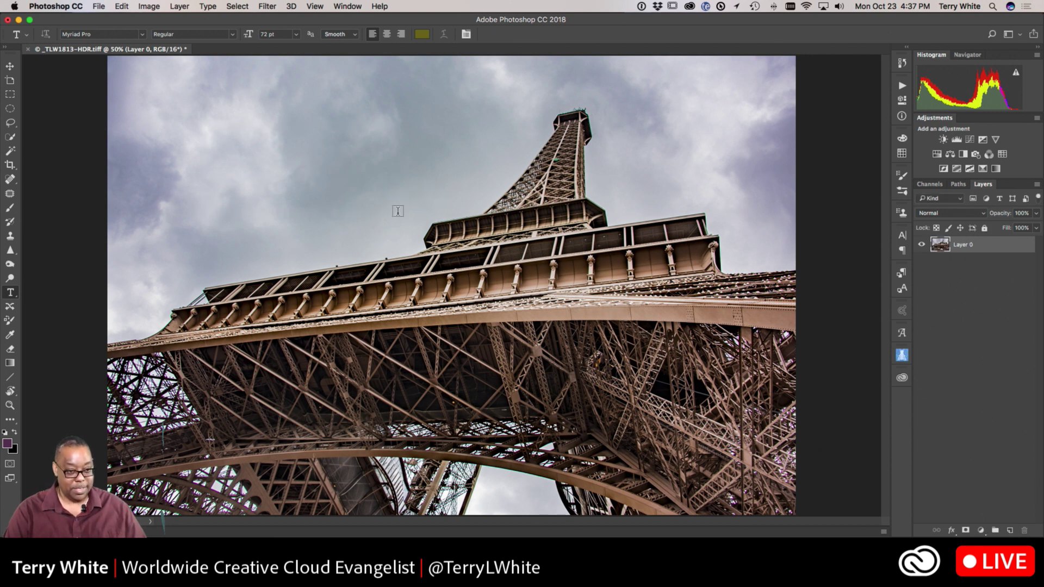
Add the text "Paris" at about 20029 pt in the sky beside the tower, colored with a tan sampled from the ironwork
{"action": "left_click", "coordinate": [219, 146]}
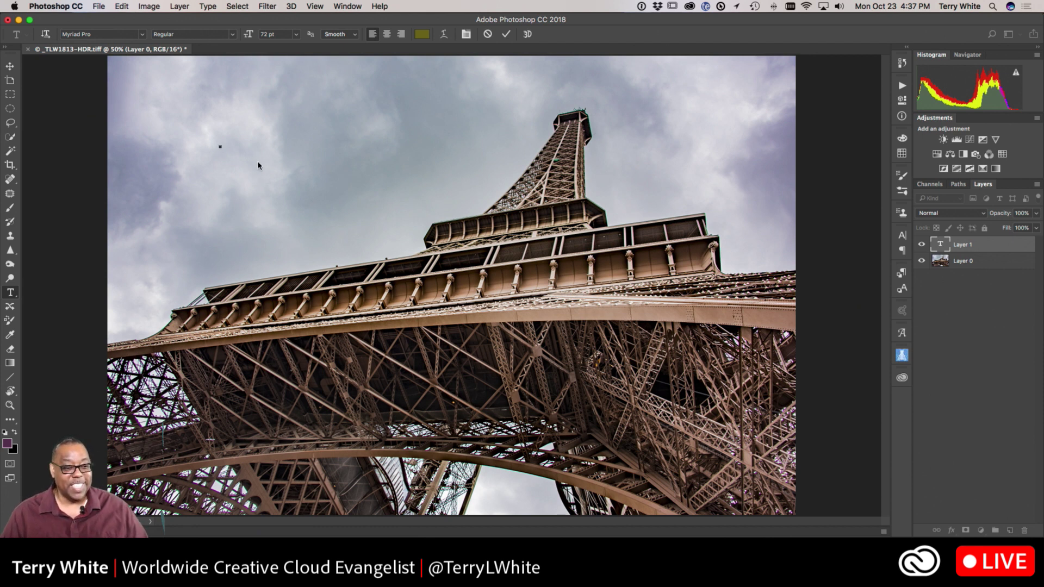
{"action": "left_click_drag", "start_coordinate": [222, 148], "coordinate": [413, 212]}
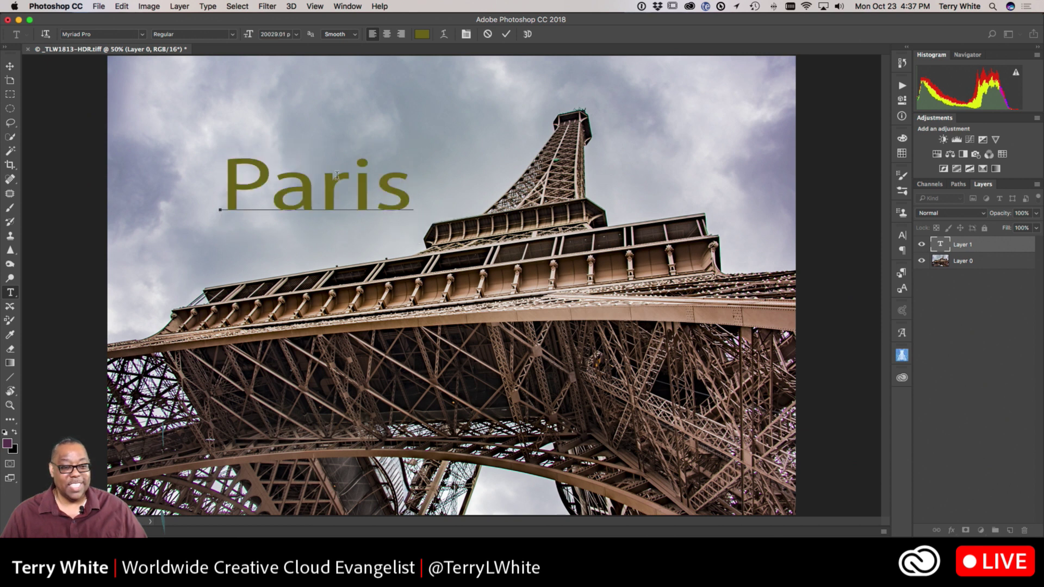
{"action": "double_click", "coordinate": [361, 187]}
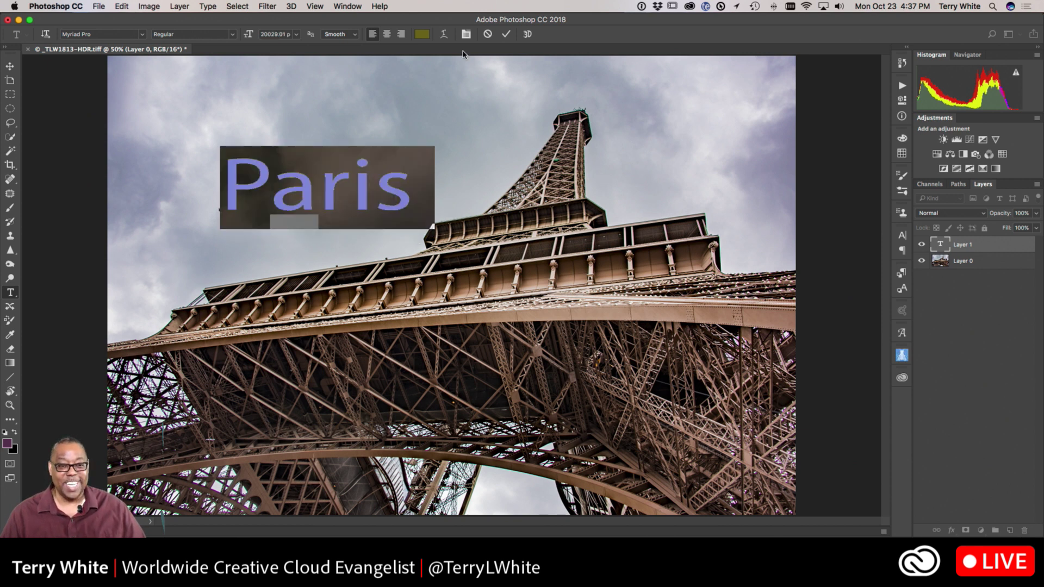
{"action": "left_click", "coordinate": [419, 34]}
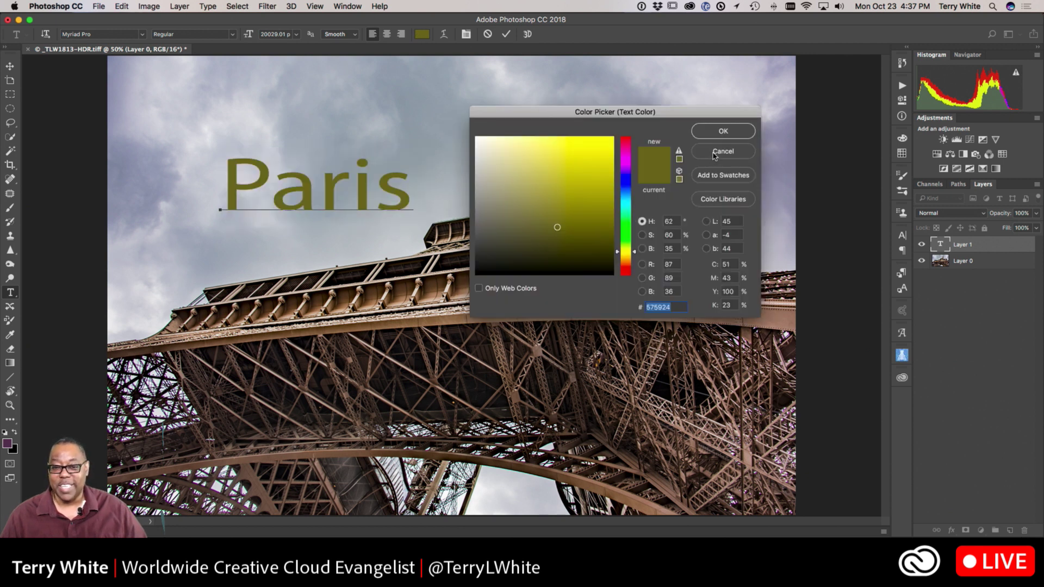
{"action": "left_click", "coordinate": [432, 297]}
{"action": "left_click", "coordinate": [707, 133]}
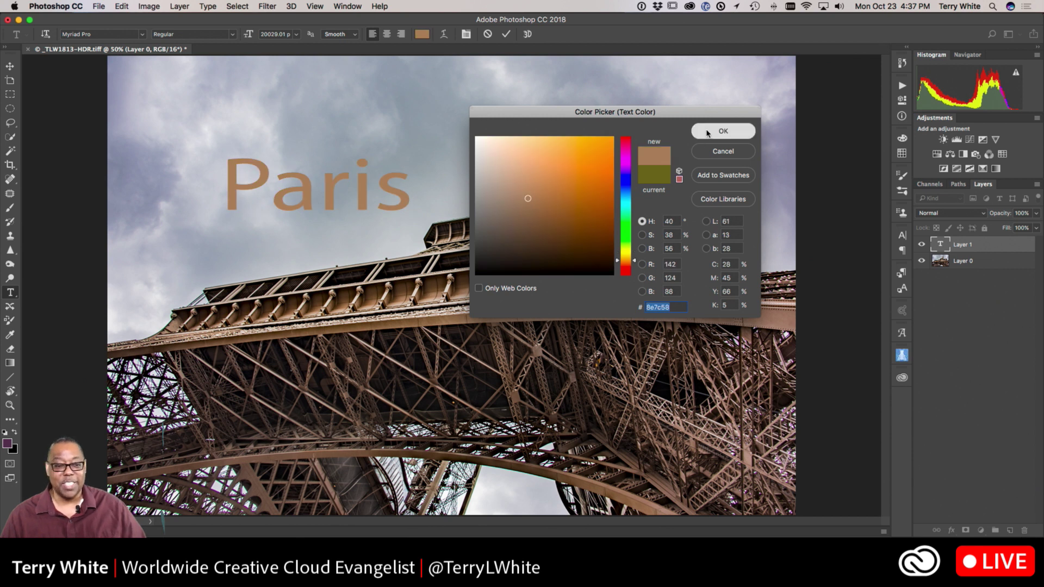
{"action": "left_click", "coordinate": [506, 34]}
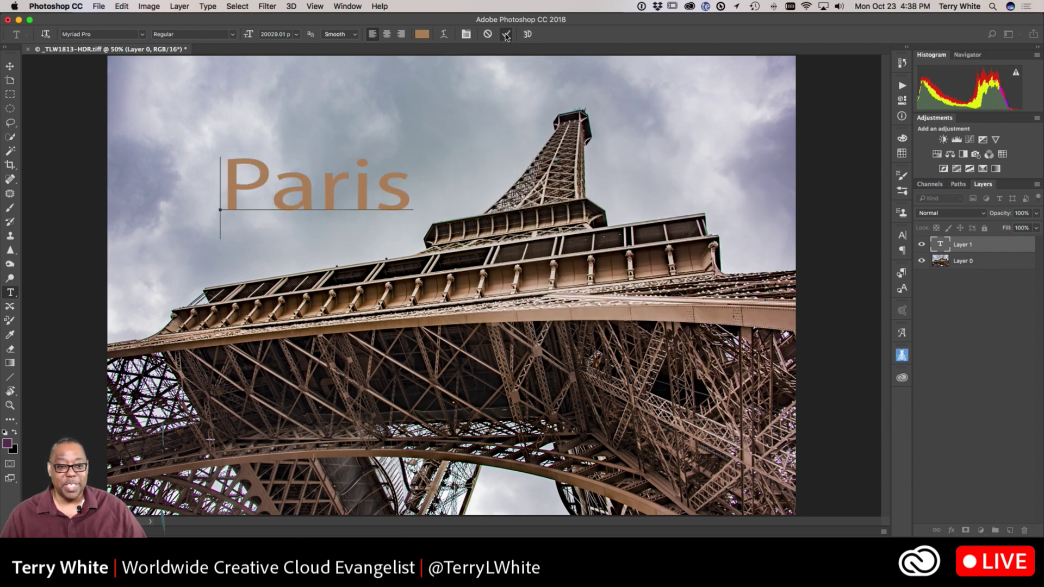
Move the Paris text toward the photo's upper-left corner and give it a drop shadow at a 107° angle and 16 px distance
{"action": "left_click", "coordinate": [9, 66]}
{"action": "left_click_drag", "start_coordinate": [311, 206], "coordinate": [249, 145]}
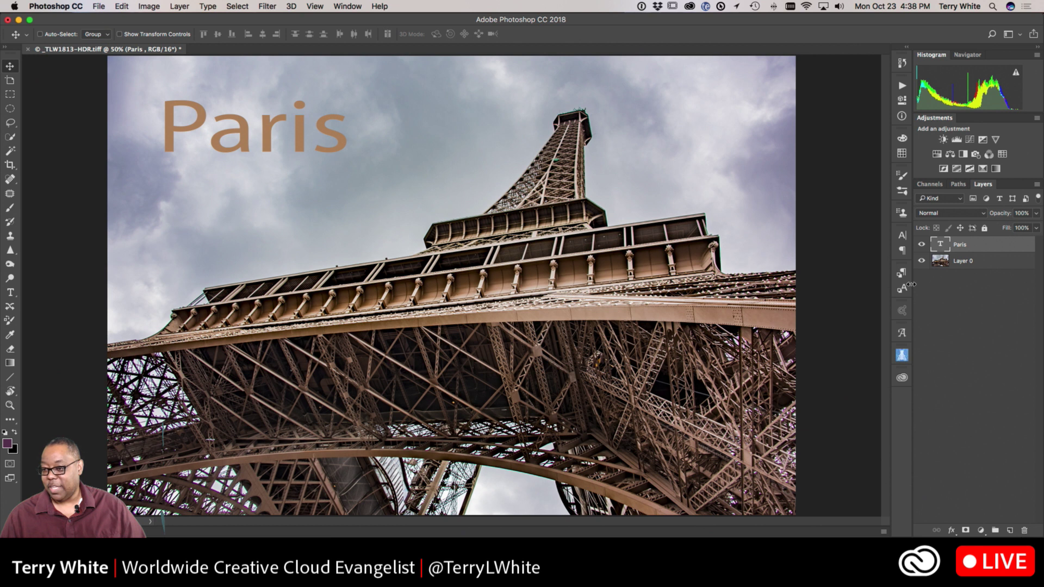
{"action": "left_click", "coordinate": [951, 529]}
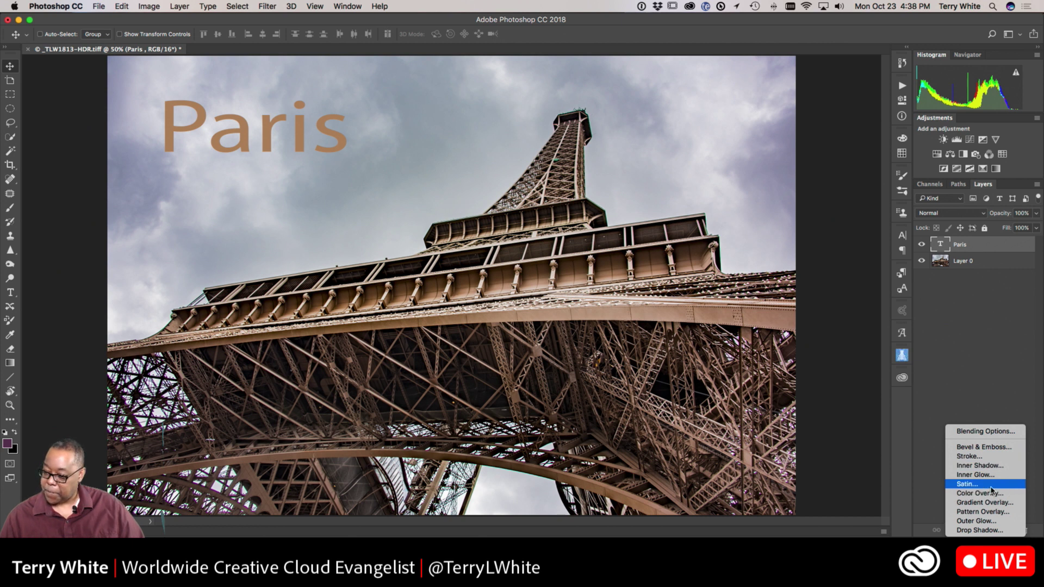
{"action": "left_click", "coordinate": [981, 530]}
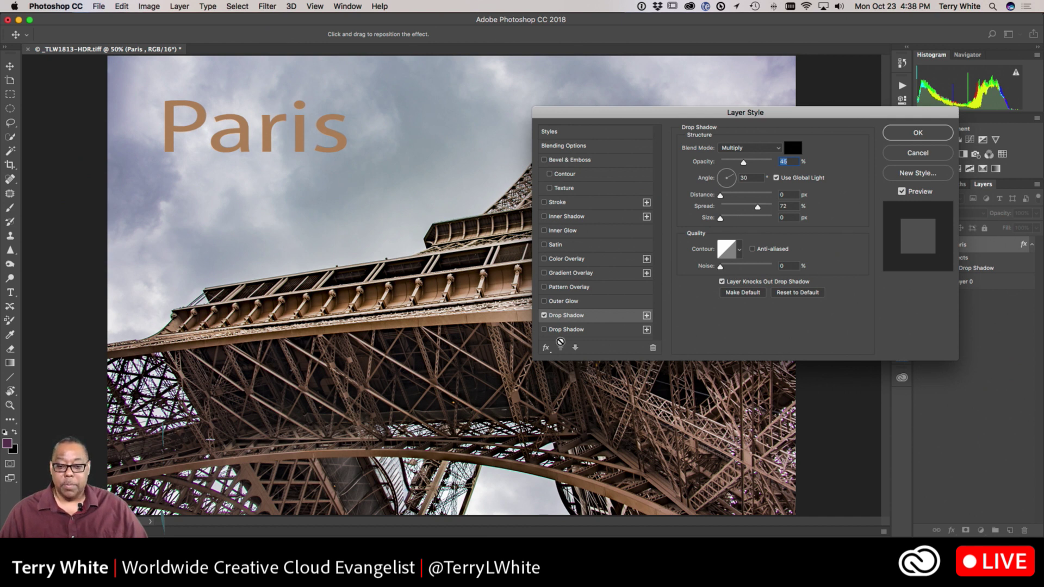
{"action": "left_click_drag", "start_coordinate": [234, 154], "coordinate": [234, 157]}
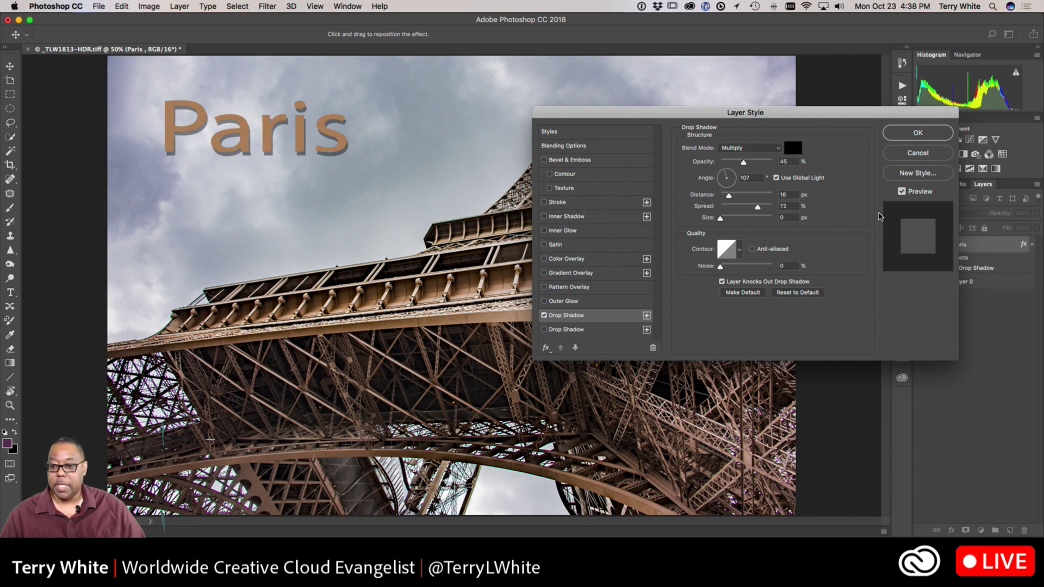
Set the text's drop shadow to 33% opacity, 14 px distance, 100% spread and 3 px size
{"action": "left_click_drag", "start_coordinate": [721, 218], "coordinate": [778, 210]}
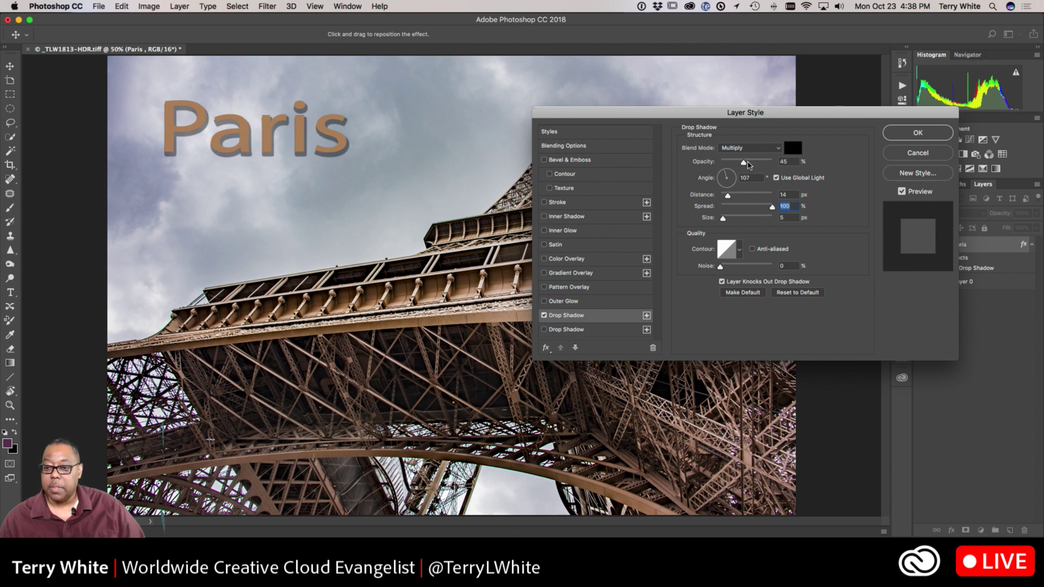
{"action": "left_click_drag", "start_coordinate": [744, 165], "coordinate": [737, 166]}
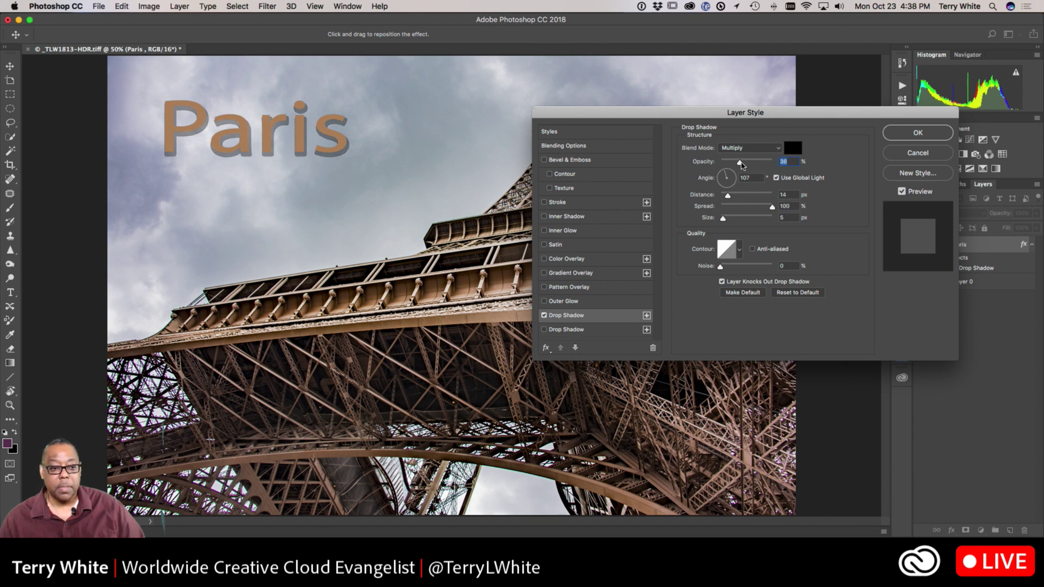
{"action": "left_click_drag", "start_coordinate": [722, 218], "coordinate": [722, 222]}
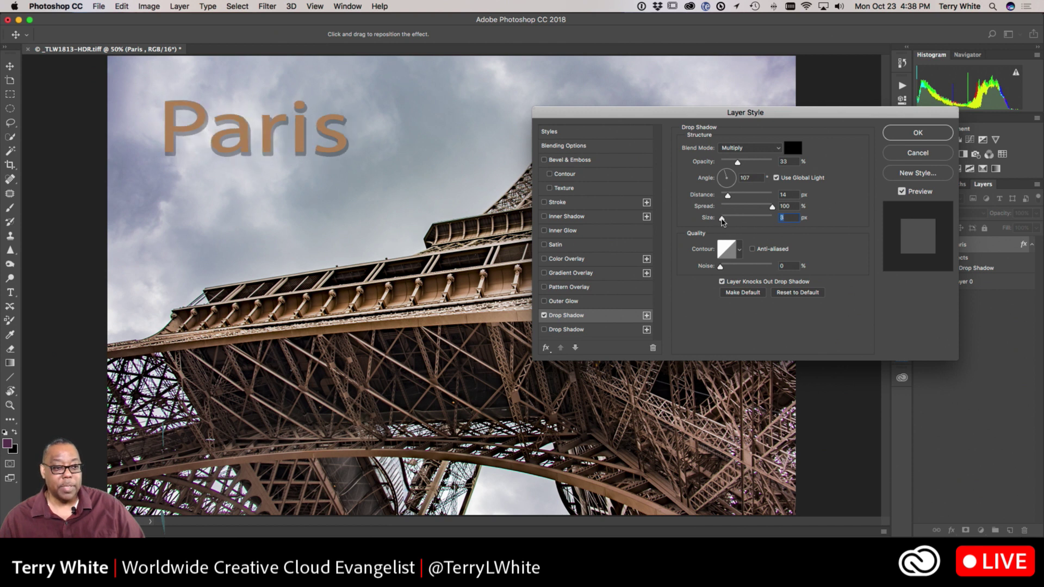
{"action": "left_click", "coordinate": [910, 134]}
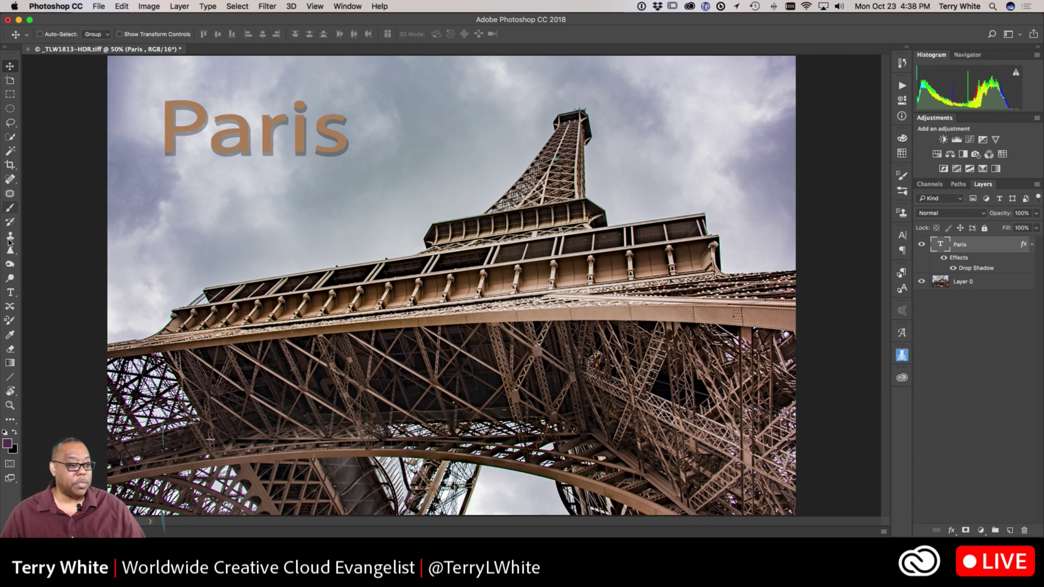
Set the Paris text to All Caps
{"action": "left_click", "coordinate": [10, 292]}
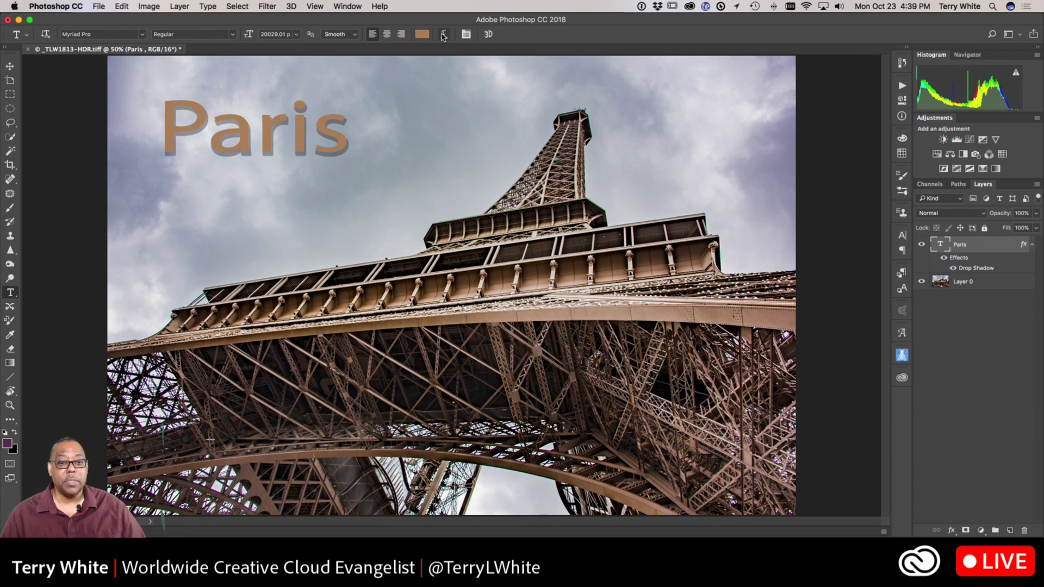
{"action": "left_click", "coordinate": [466, 34]}
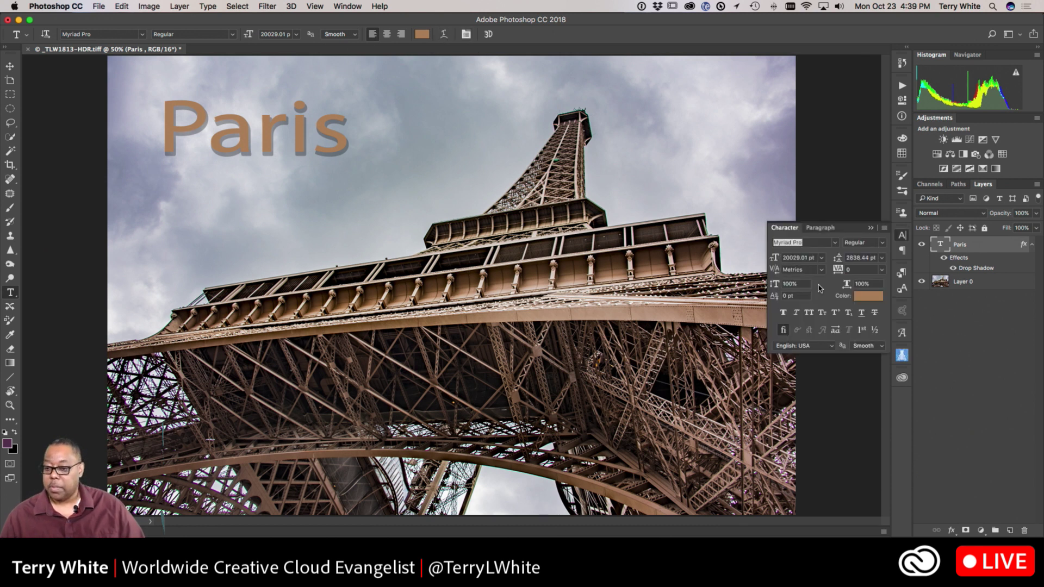
{"action": "left_click", "coordinate": [810, 314]}
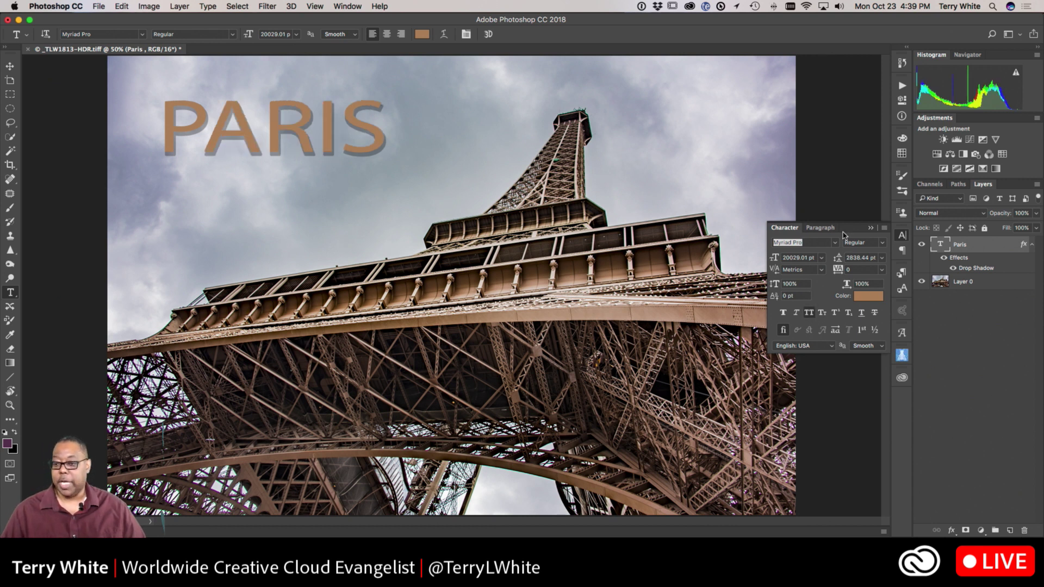
{"action": "left_click", "coordinate": [871, 228]}
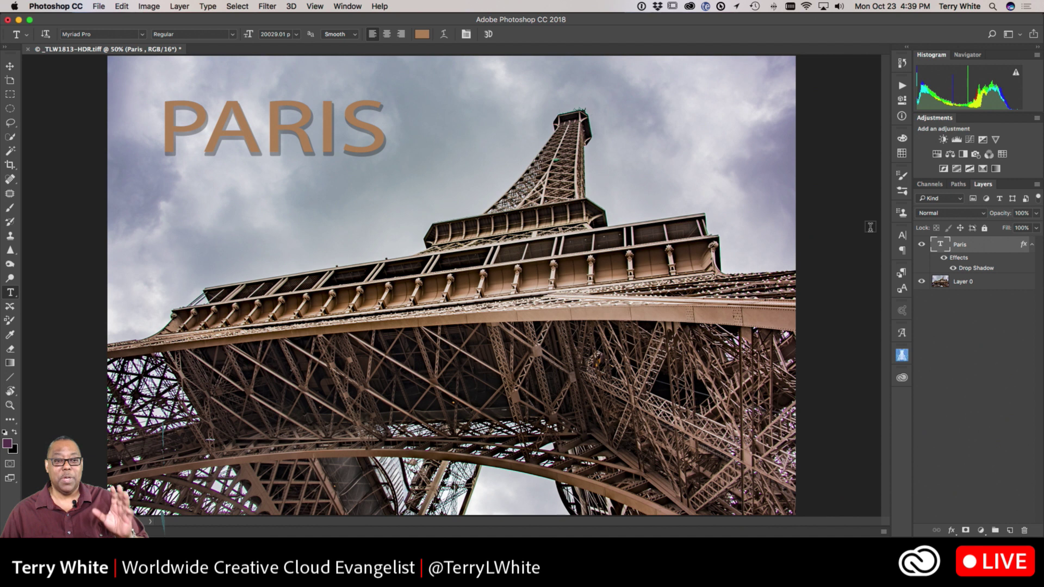
Save and close the edited Eiffel Tower photo, and switch back to Lightroom CC
{"action": "key", "text": "super+s"}
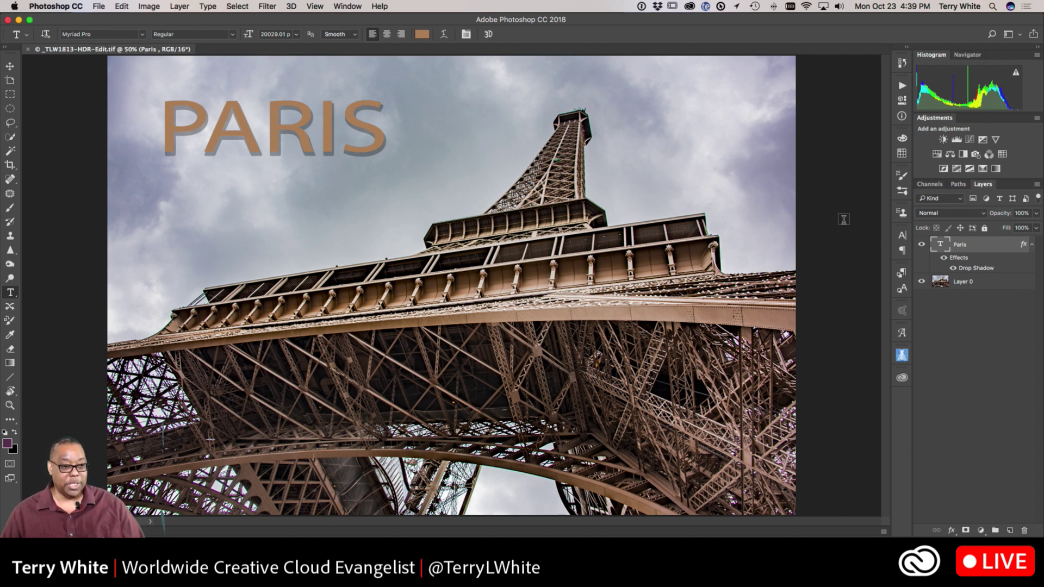
{"action": "key", "text": "super+w"}
{"action": "key", "text": "super+Tab"}
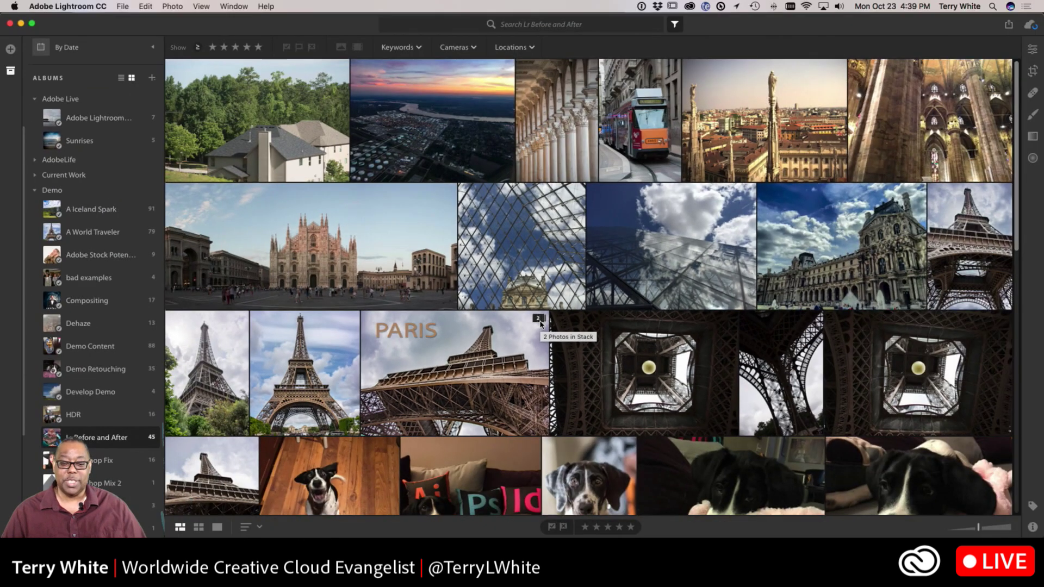
Expand the PARIS photo's stack, compare the original with the edited version, and collapse the stack
{"action": "left_click", "coordinate": [538, 319]}
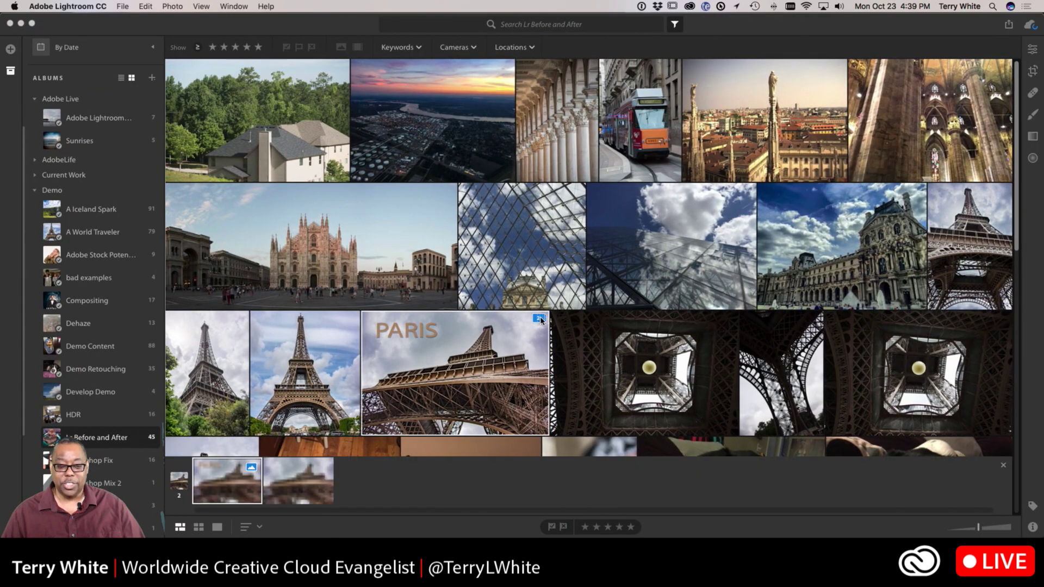
{"action": "left_click", "coordinate": [303, 492]}
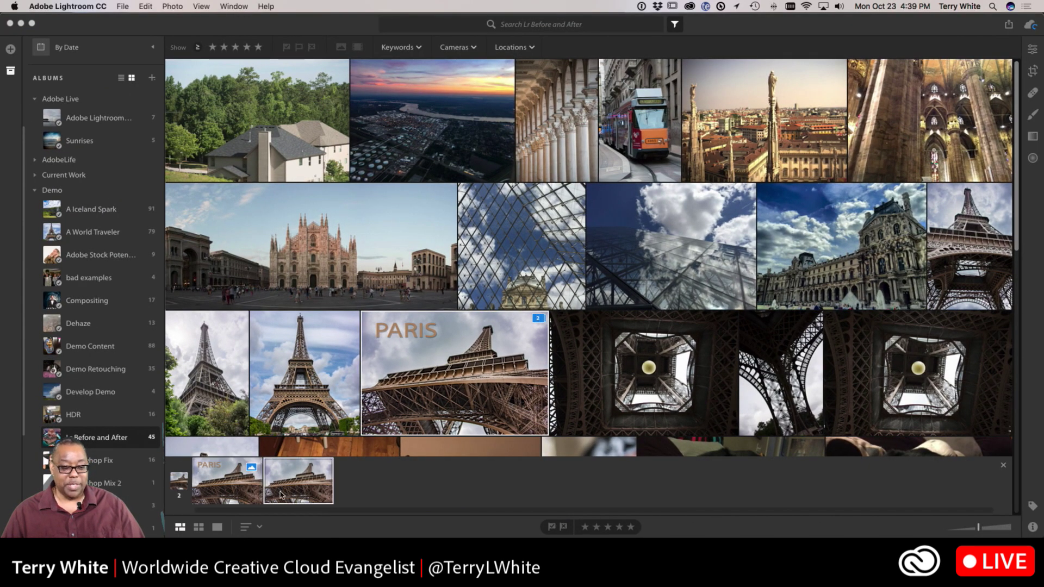
{"action": "left_click", "coordinate": [238, 496]}
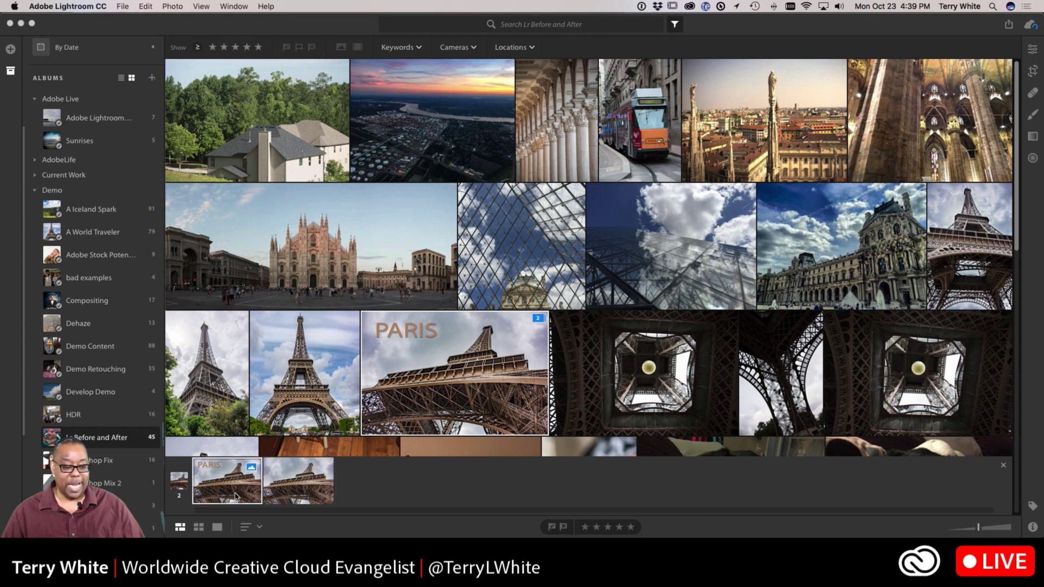
{"action": "left_click", "coordinate": [1003, 465]}
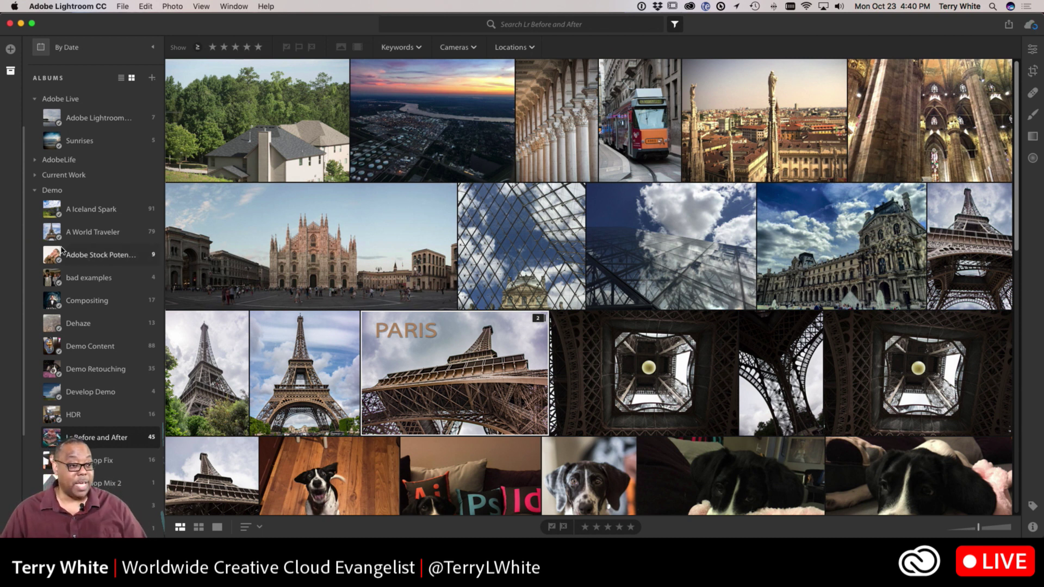
Add the stacked PARIS photo to the Adobe Lightroom CC Live album in the Adobe Live folder and open that album
{"action": "scroll", "coordinate": [62, 248], "scroll_direction": "down", "scroll_amount": 1}
{"action": "scroll", "coordinate": [62, 247], "scroll_direction": "up", "scroll_amount": 5}
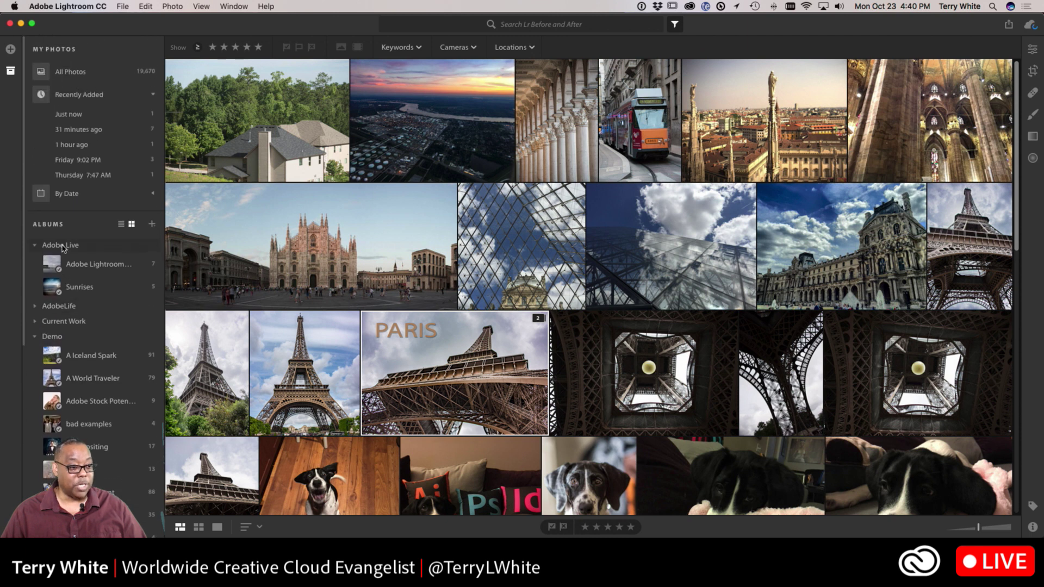
{"action": "left_click_drag", "start_coordinate": [420, 383], "coordinate": [155, 273]}
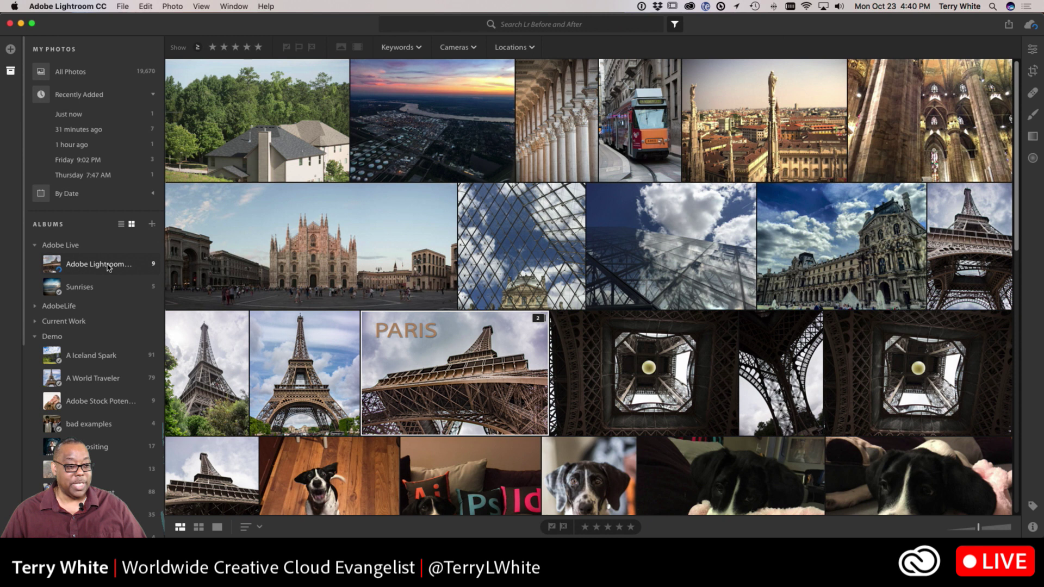
{"action": "left_click", "coordinate": [107, 266]}
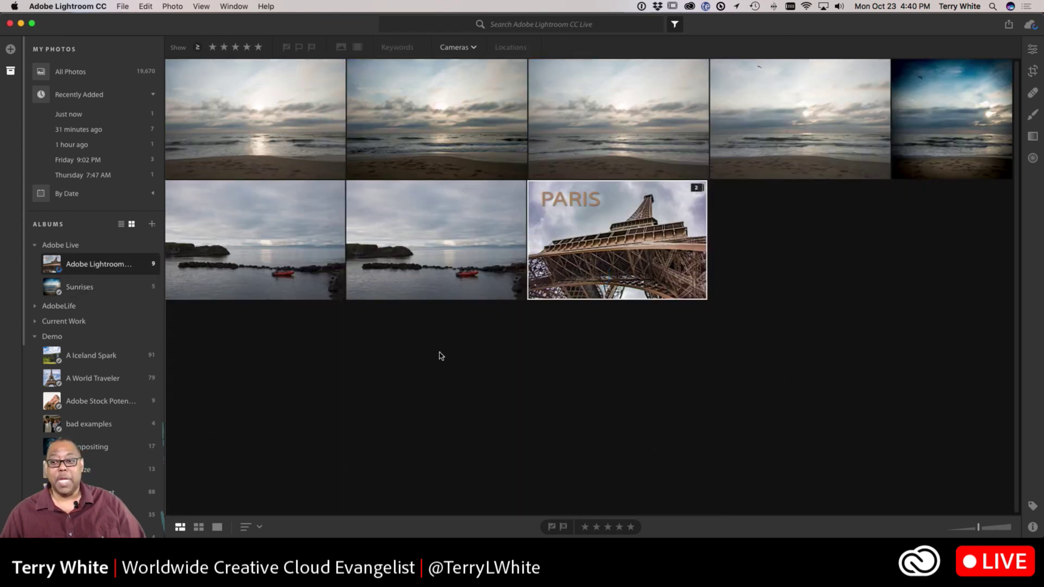
Set the Vignette of the square blue sunrise photo to +1 and return to the photo grid with nothing selected
{"action": "left_click", "coordinate": [950, 132]}
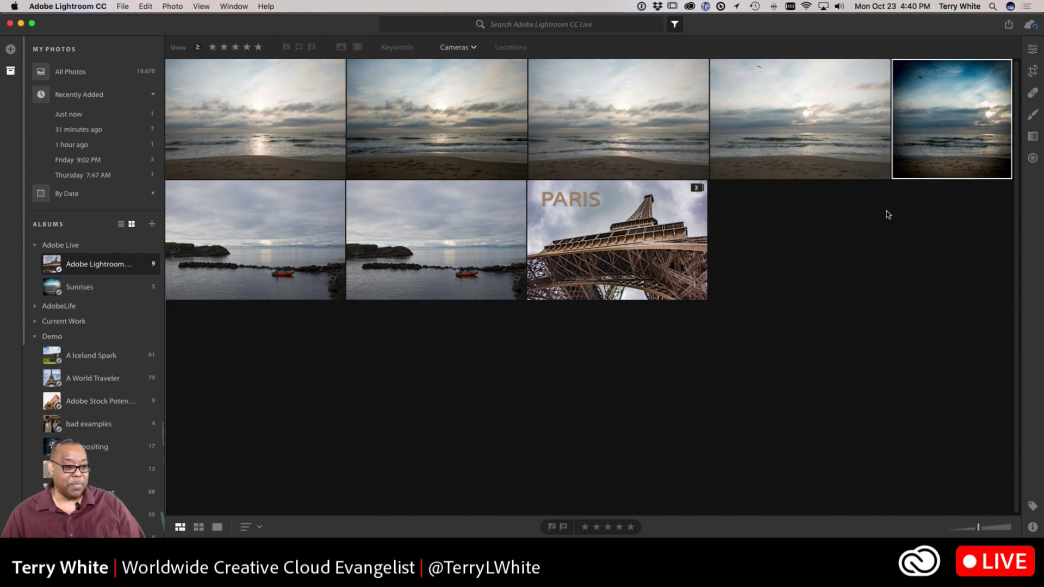
{"action": "left_click", "coordinate": [1031, 50]}
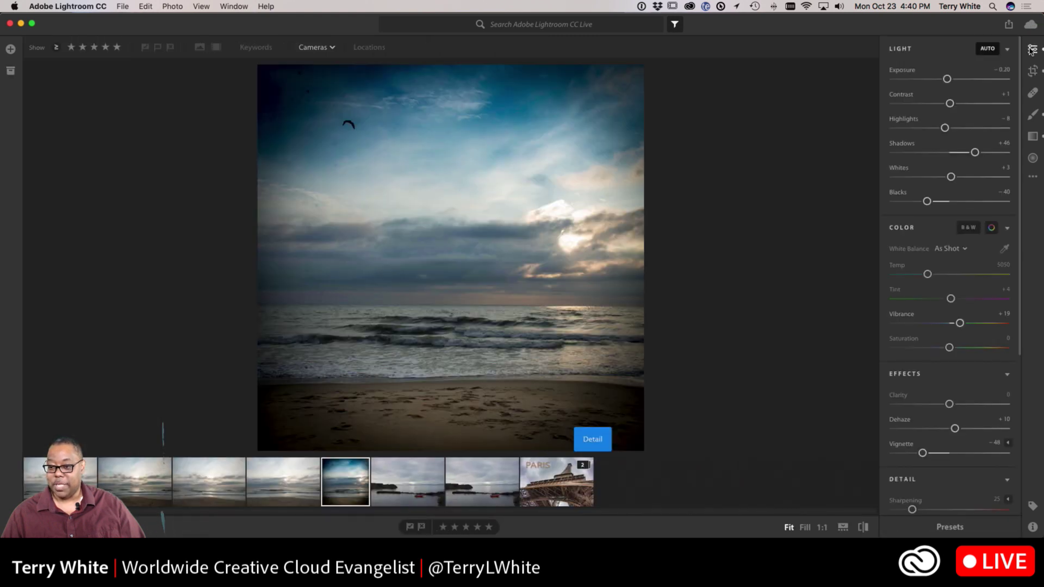
{"action": "left_click_drag", "start_coordinate": [923, 453], "coordinate": [949, 455]}
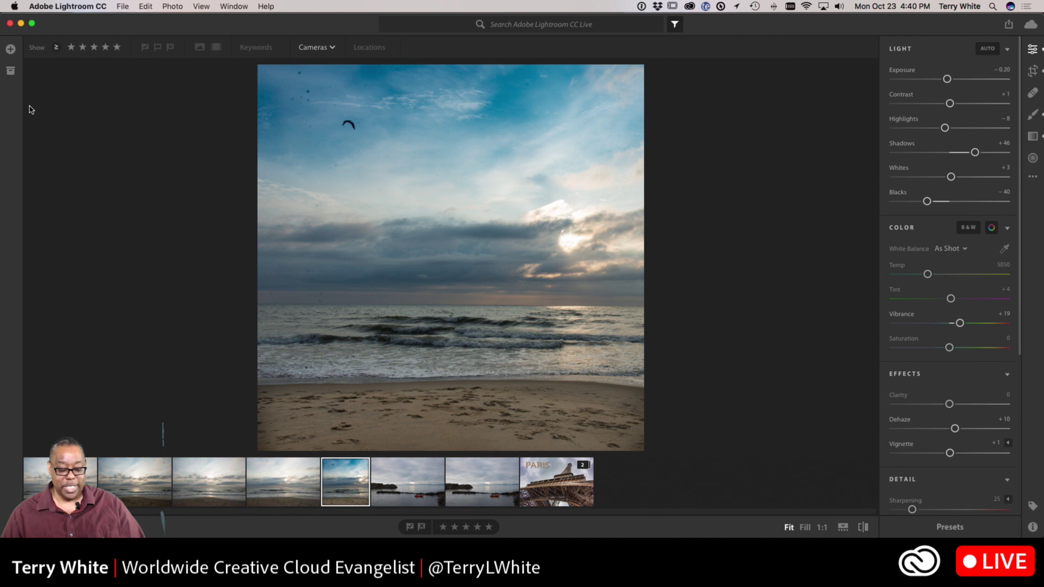
{"action": "key", "text": "g"}
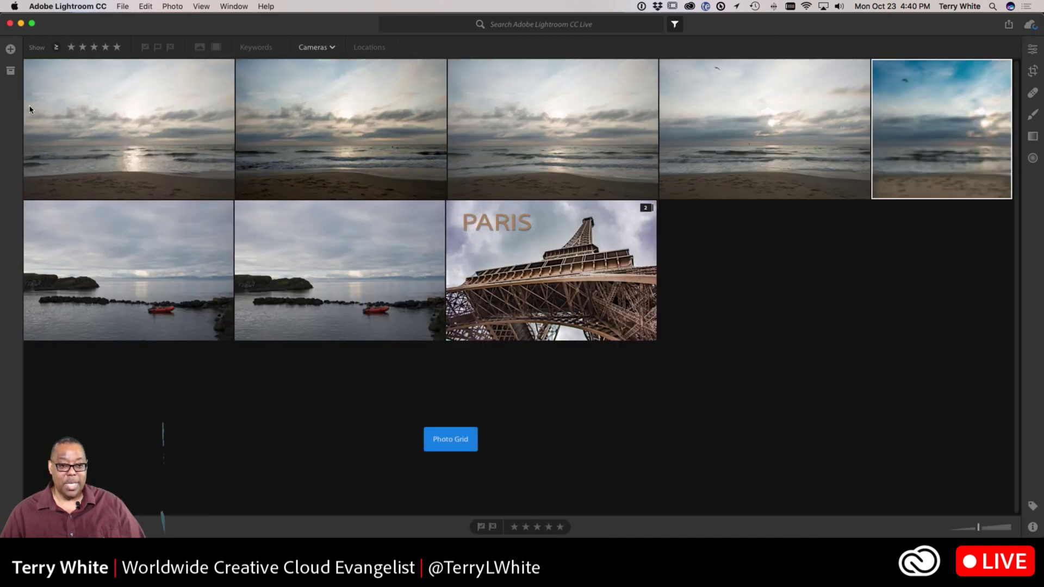
{"action": "left_click", "coordinate": [722, 269]}
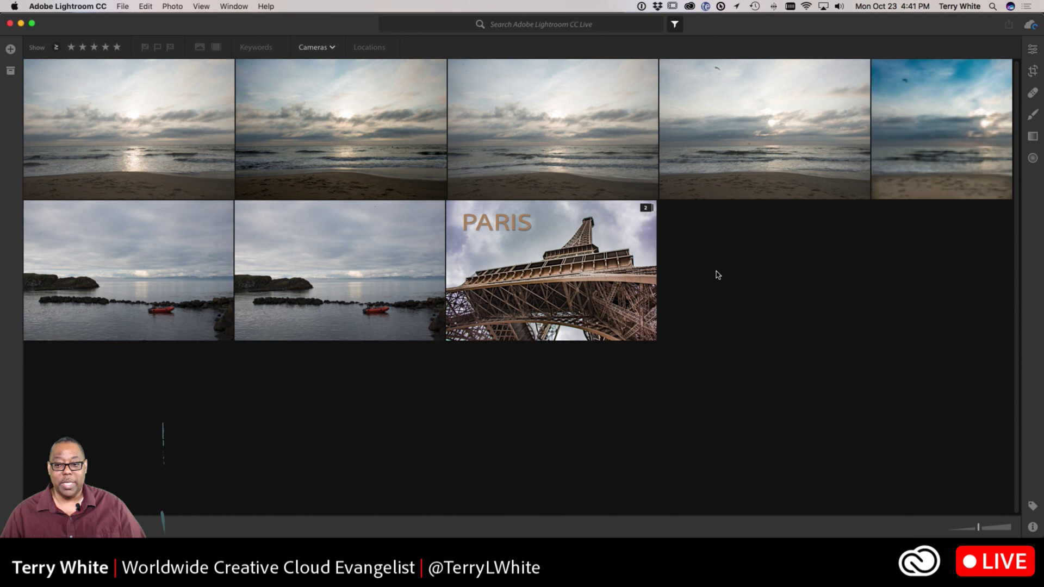
Share the Adobe Lightroom CC Live album and copy its share link
{"action": "left_click", "coordinate": [11, 71]}
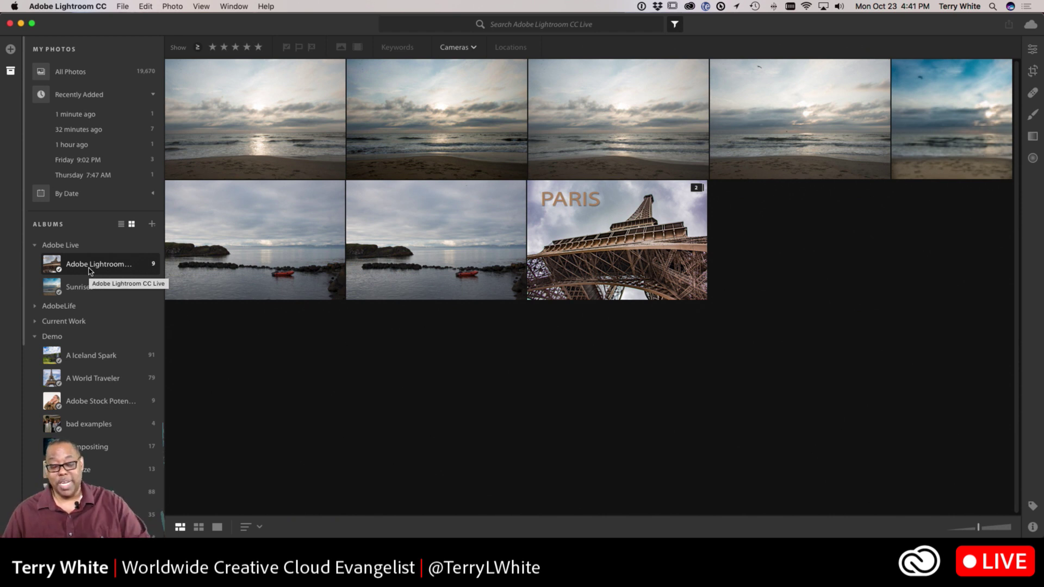
{"action": "right_click", "coordinate": [90, 270]}
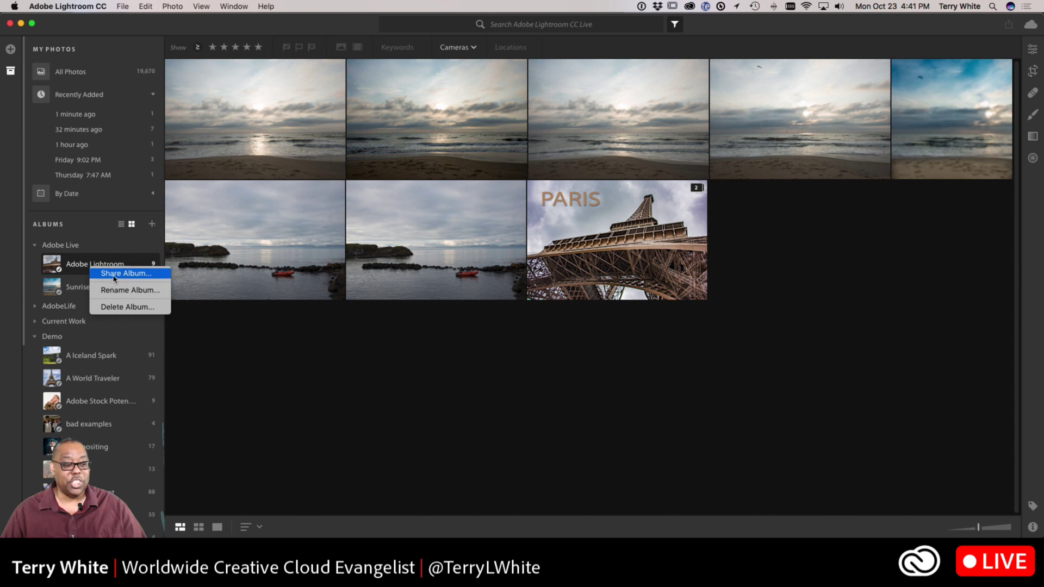
{"action": "left_click", "coordinate": [115, 274]}
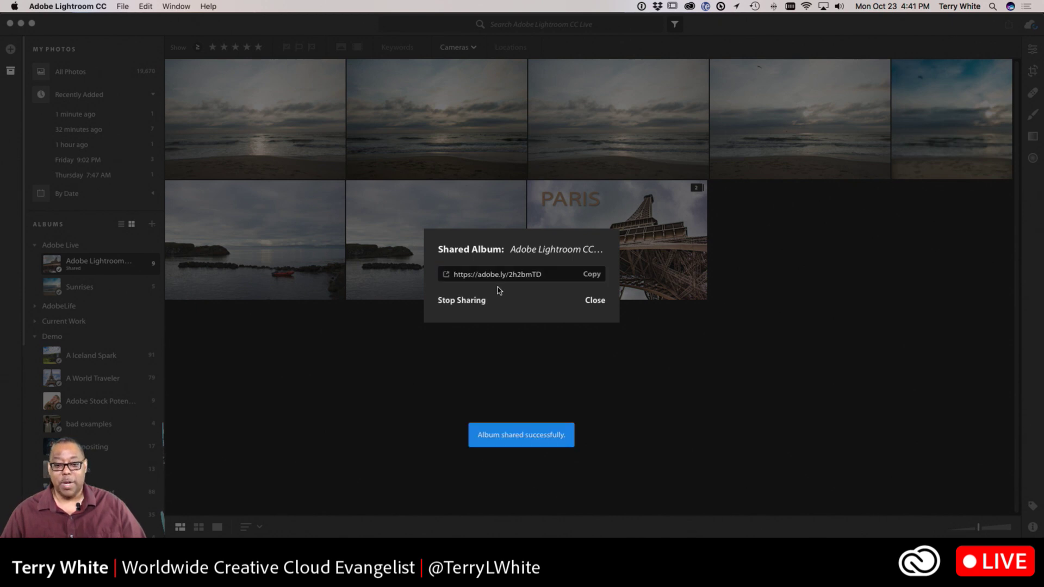
{"action": "left_click", "coordinate": [594, 277]}
Switch to Chrome and open the copied album link in a new tab to view the shared gallery
{"action": "key", "text": "super+Tab"}
{"action": "key", "text": "super+Tab"}
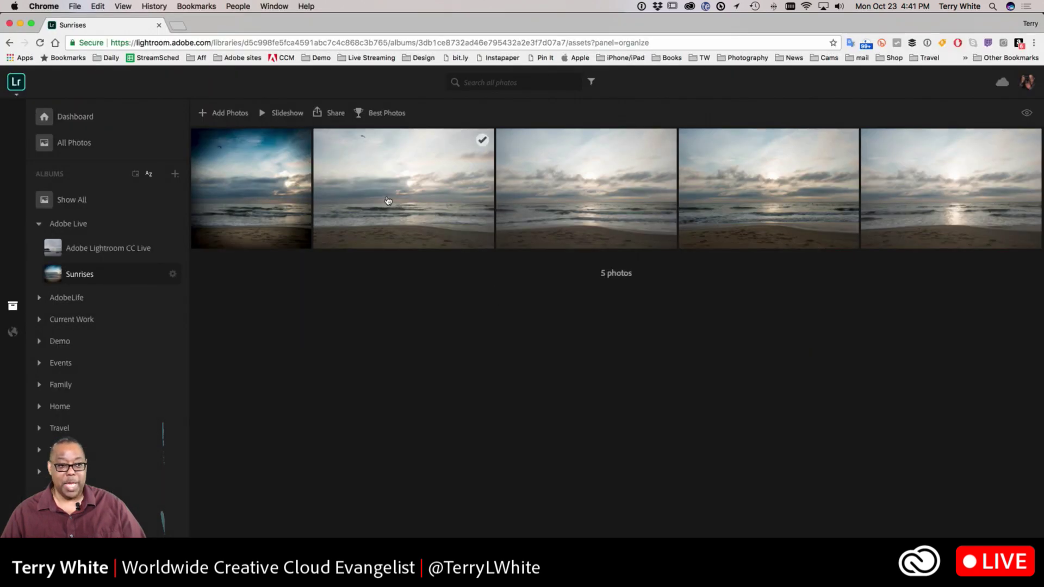
{"action": "left_click", "coordinate": [179, 26]}
{"action": "key", "text": "super+v"}
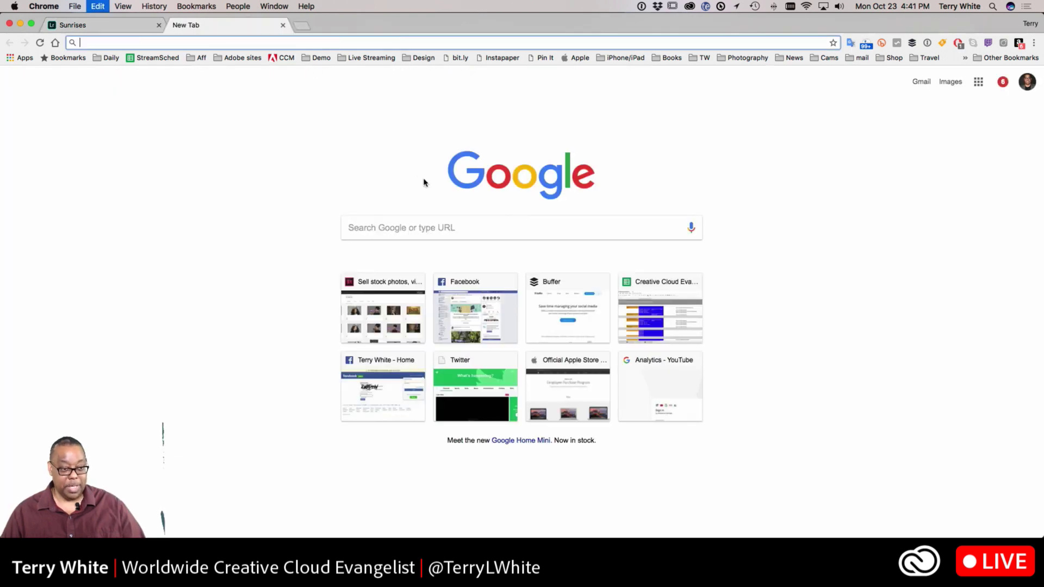
{"action": "key", "text": "Return"}
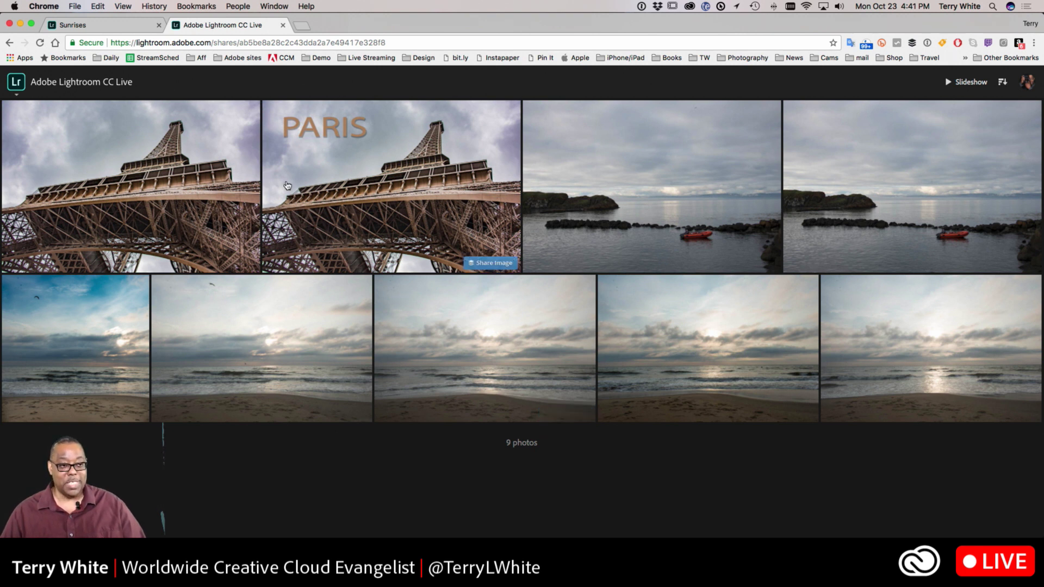
Return to the Lightroom web library, reload it, and open the shared Adobe Lightroom CC Live album
{"action": "left_click", "coordinate": [108, 26]}
{"action": "key", "text": "super+r"}
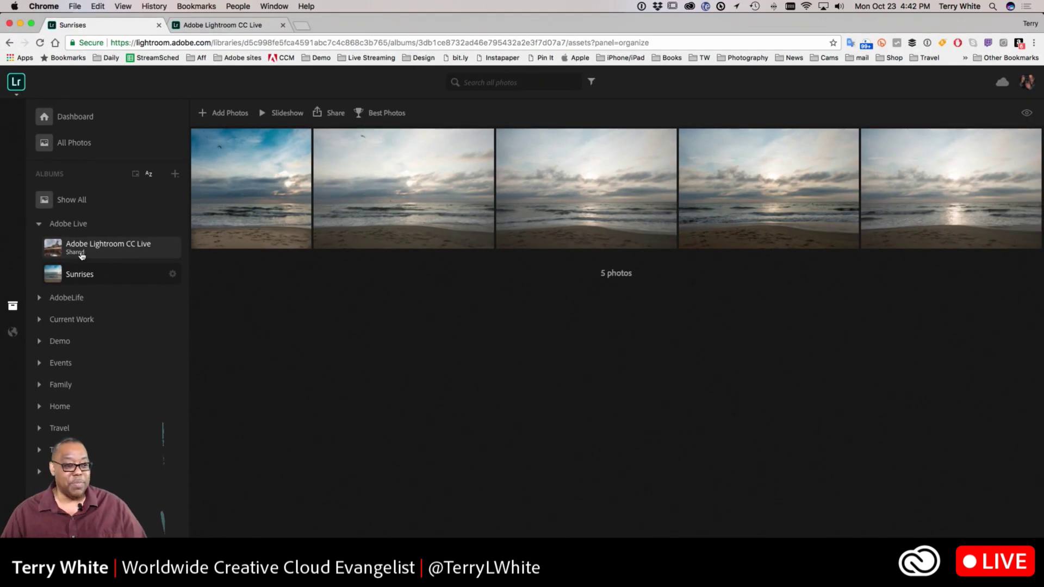
{"action": "left_click", "coordinate": [80, 266]}
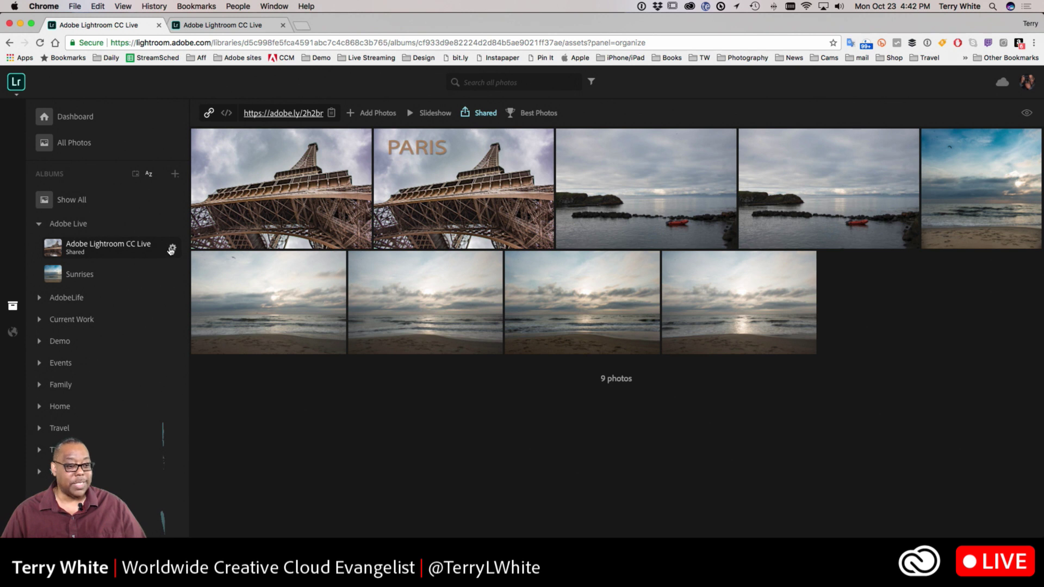
Review the album's sharing options for downloads, metadata and location and its slideshow settings, leaving the sharing options off
{"action": "left_click", "coordinate": [171, 250]}
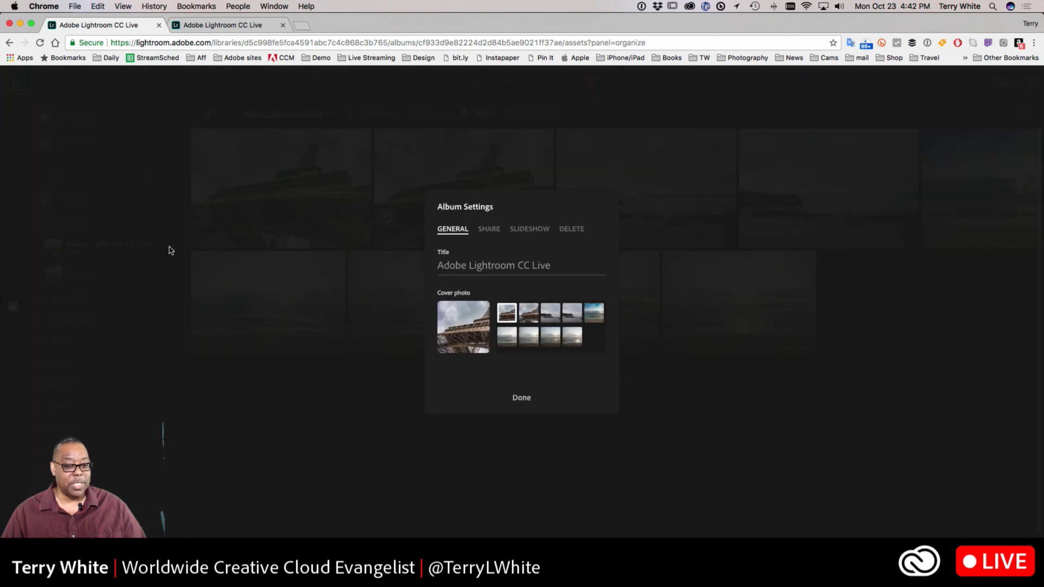
{"action": "left_click", "coordinate": [488, 229]}
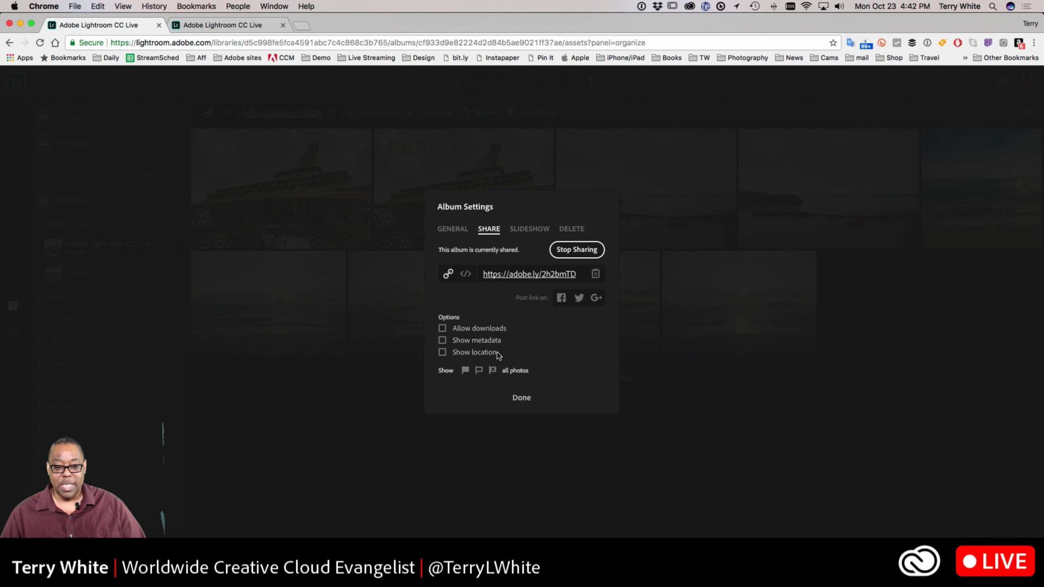
{"action": "left_click", "coordinate": [474, 332]}
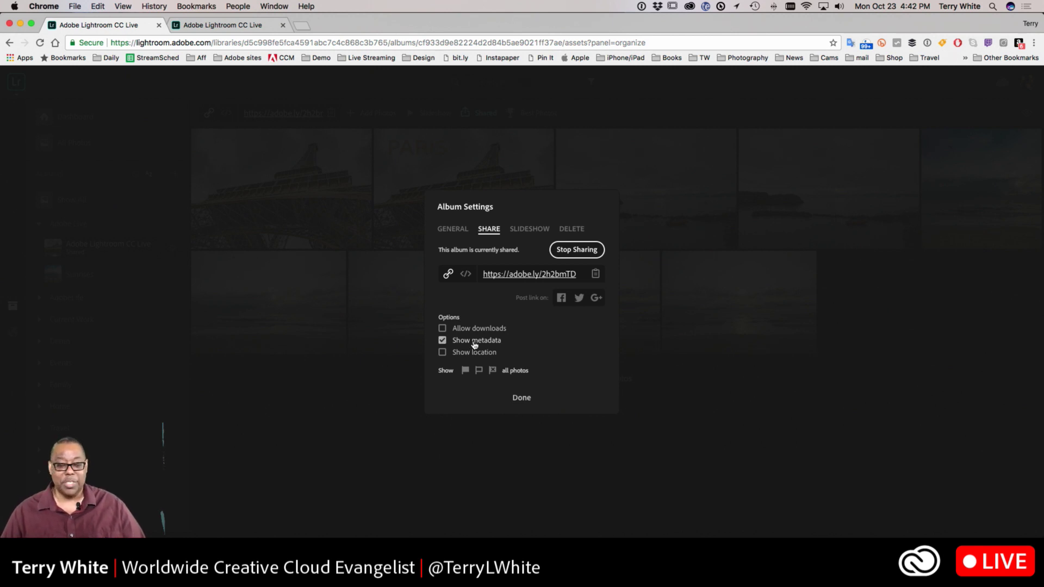
{"action": "left_click", "coordinate": [474, 343]}
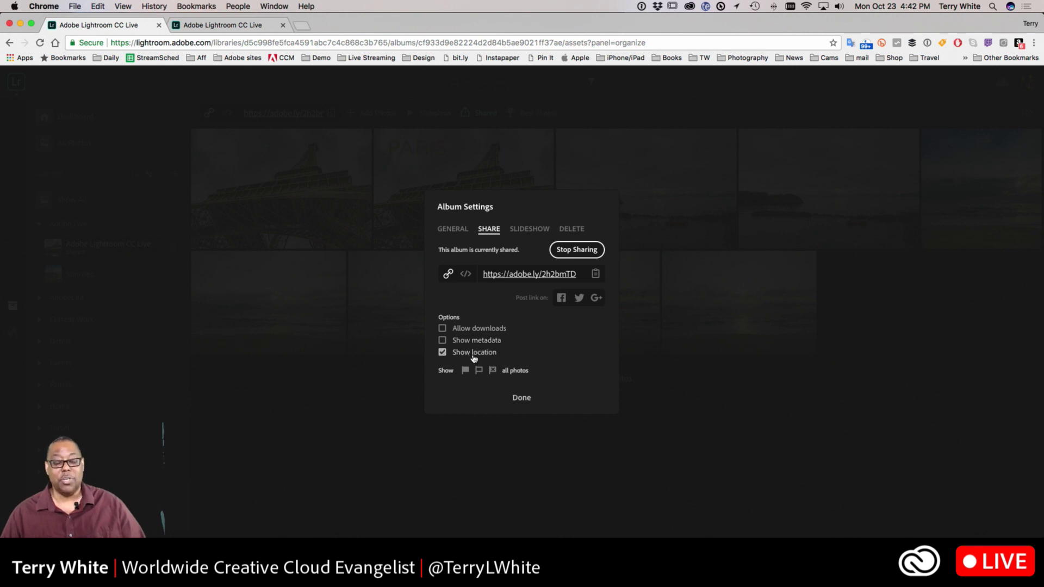
{"action": "left_click", "coordinate": [474, 353]}
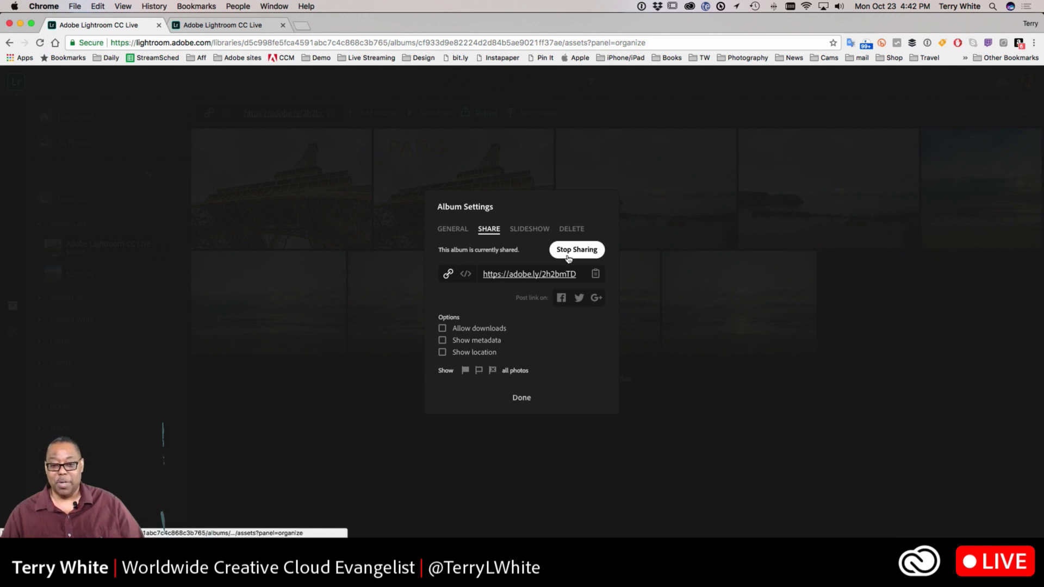
{"action": "left_click", "coordinate": [522, 235]}
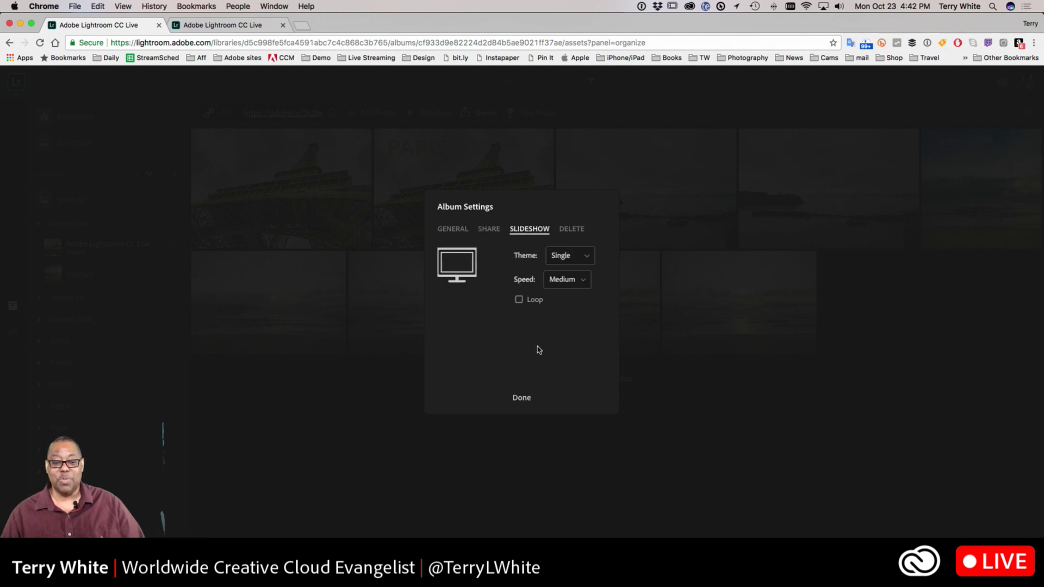
{"action": "left_click", "coordinate": [489, 228]}
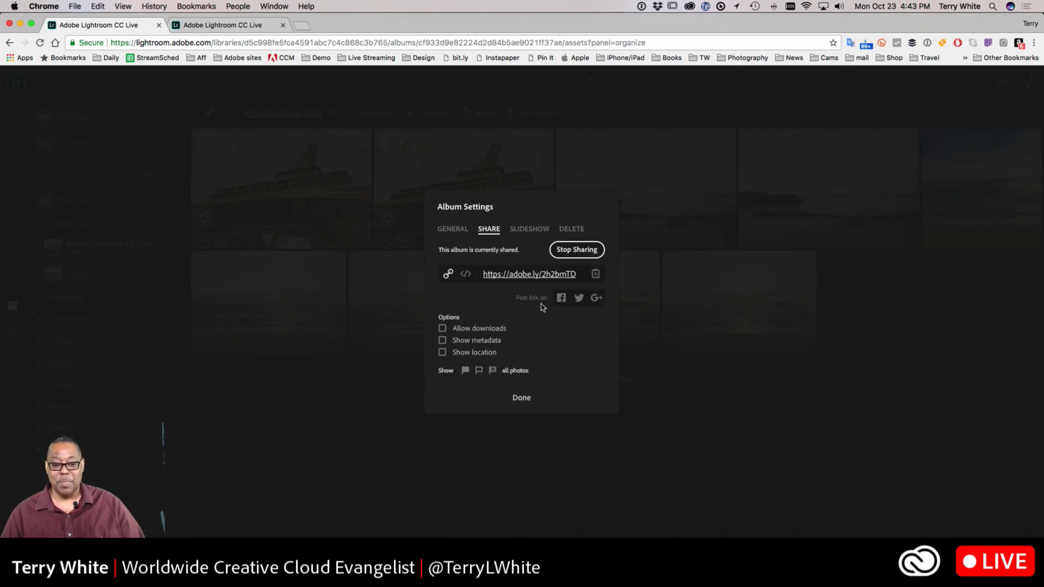
{"action": "left_click", "coordinate": [521, 397]}
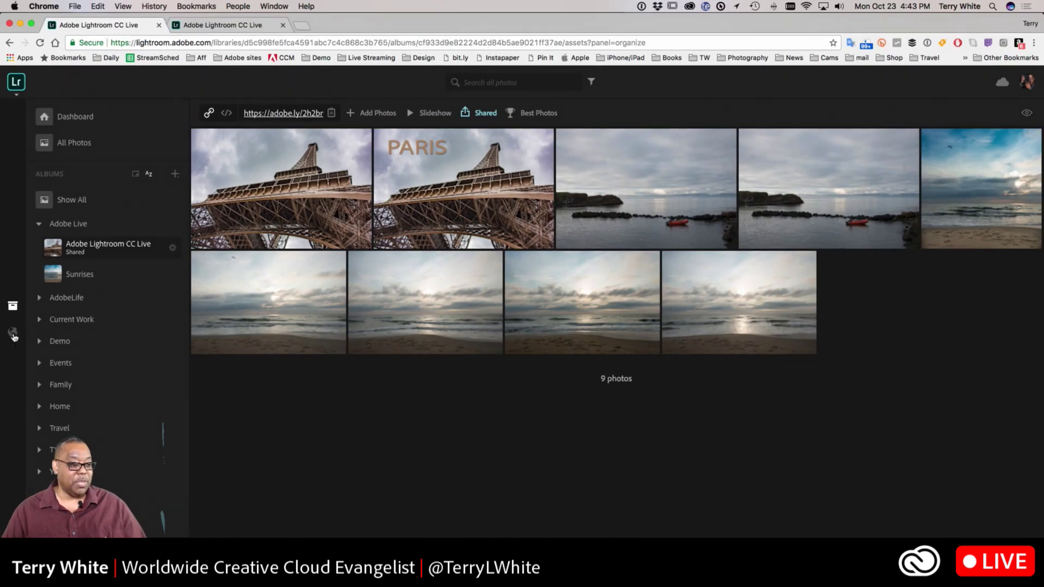
Show the shared albums list and move the PARIS photo between the two red boat photos in the Adobe Lightroom CC Live album
{"action": "left_click", "coordinate": [13, 334]}
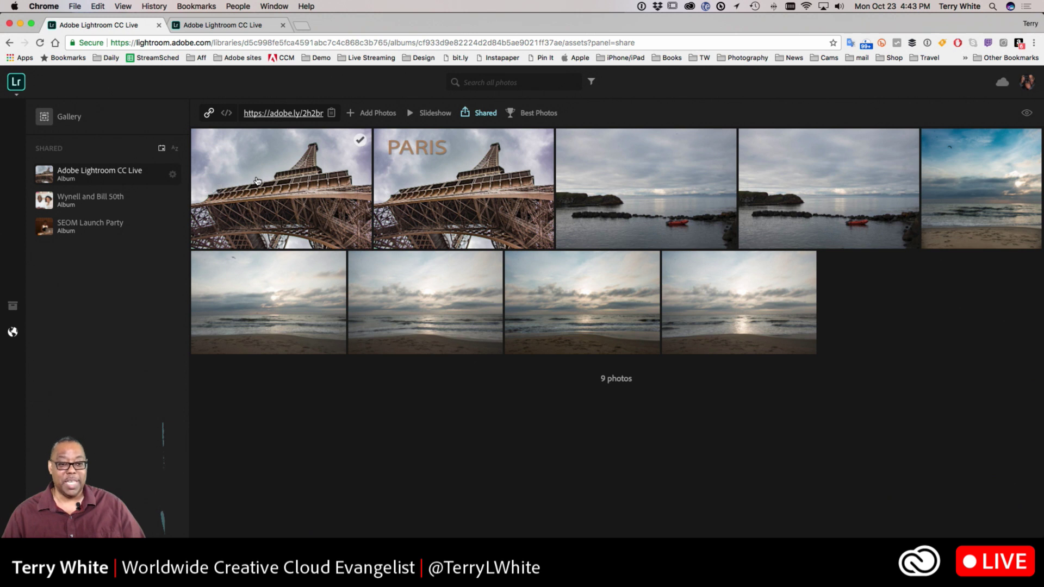
{"action": "left_click_drag", "start_coordinate": [257, 181], "coordinate": [731, 188]}
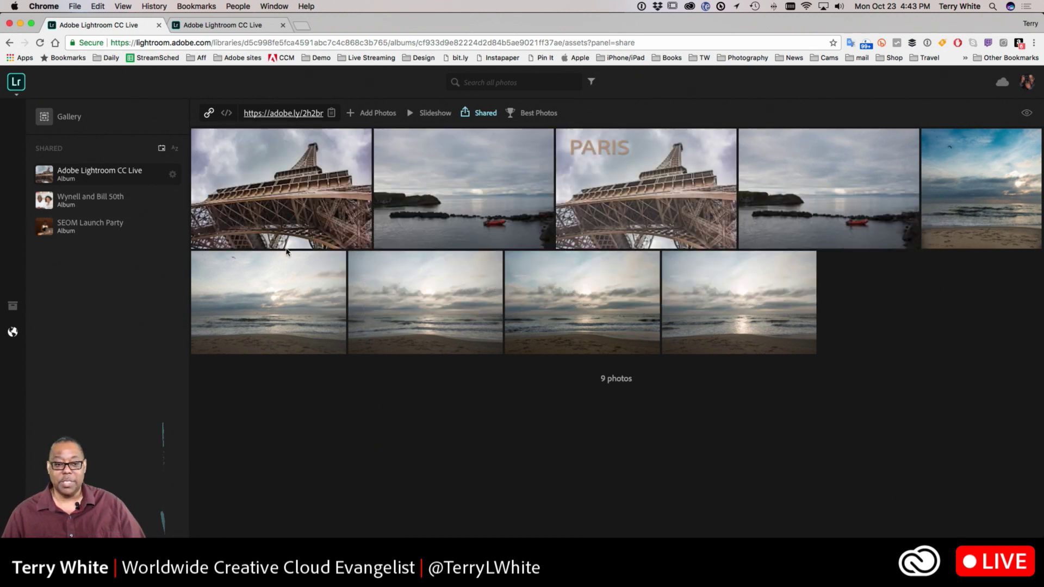
{"action": "left_click_drag", "start_coordinate": [315, 205], "coordinate": [338, 191]}
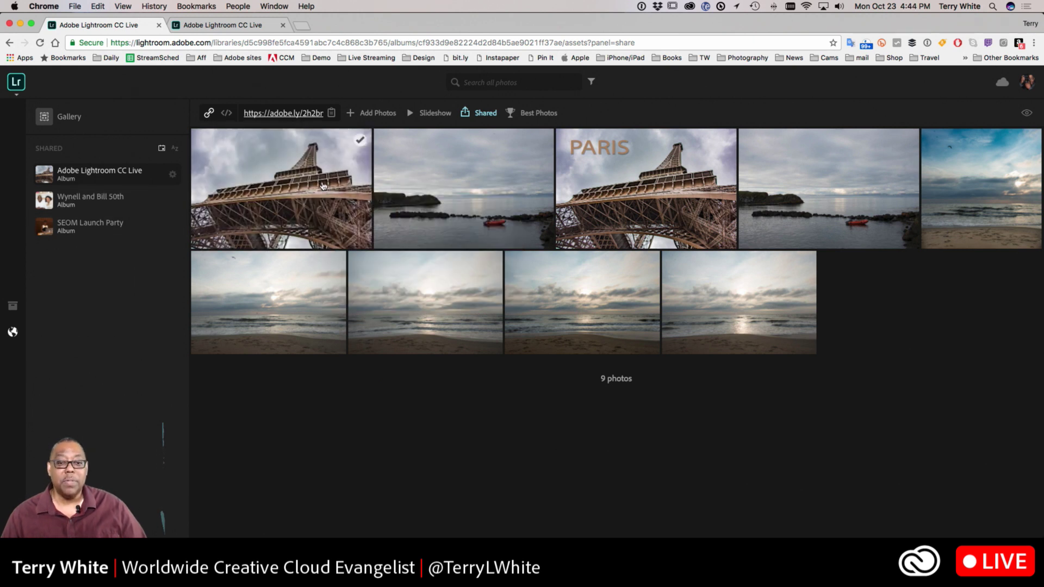
Permanently delete the Eiffel Tower photo without text from the album
{"action": "left_click", "coordinate": [323, 186]}
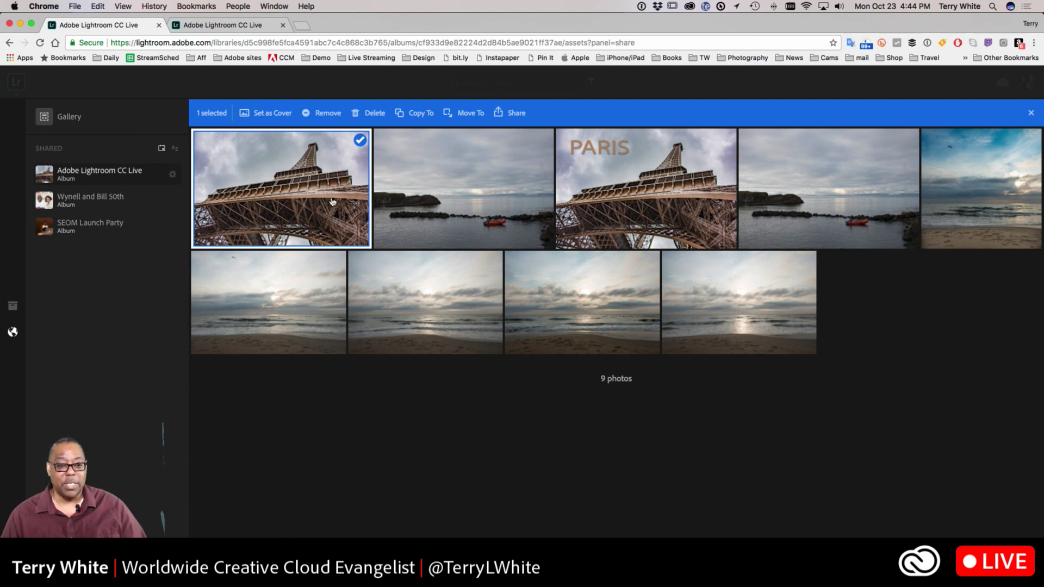
{"action": "left_click", "coordinate": [375, 114]}
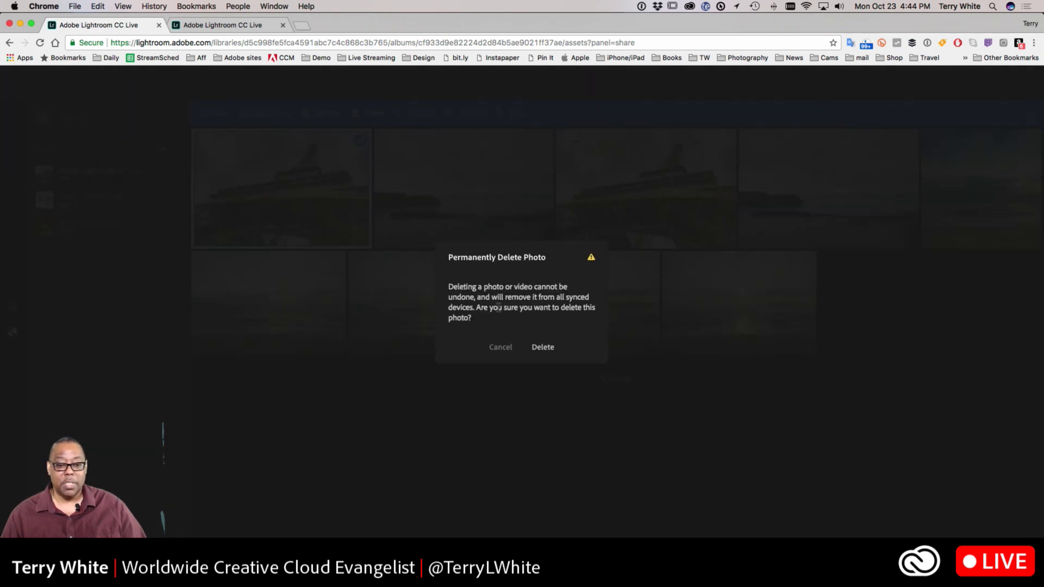
{"action": "left_click", "coordinate": [541, 350]}
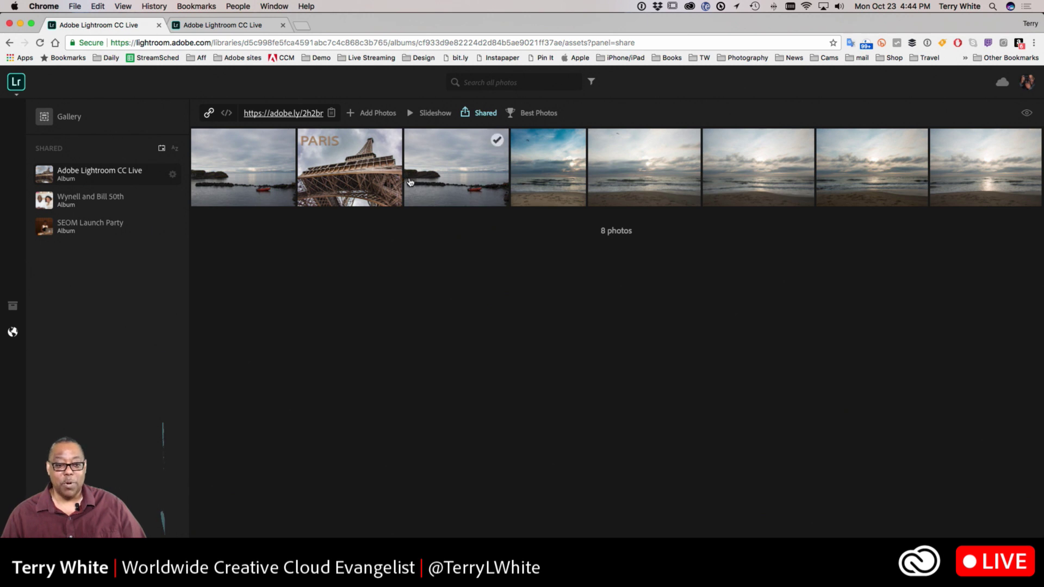
Move the second red boat photo after the square blue sunrise photo and clear the photo selection
{"action": "left_click_drag", "start_coordinate": [410, 182], "coordinate": [580, 166]}
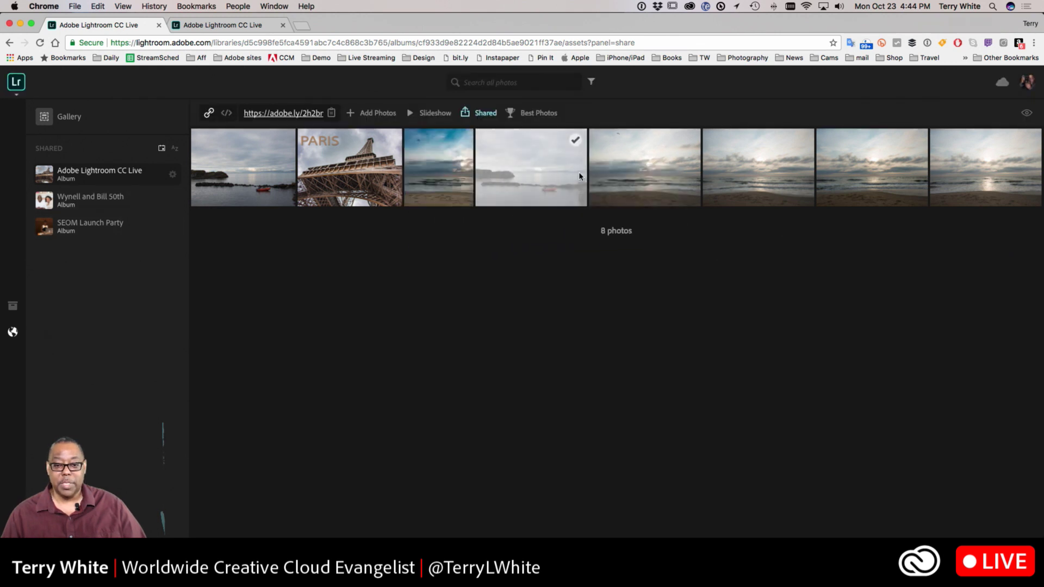
{"action": "left_click", "coordinate": [477, 182]}
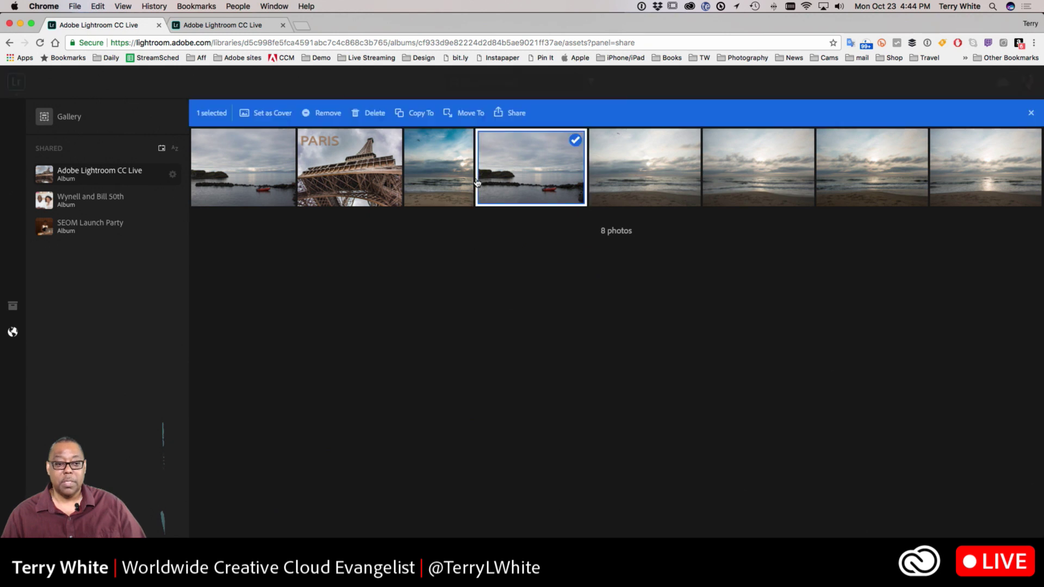
{"action": "left_click", "coordinate": [351, 167]}
{"action": "left_click", "coordinate": [514, 172]}
{"action": "left_click", "coordinate": [282, 113]}
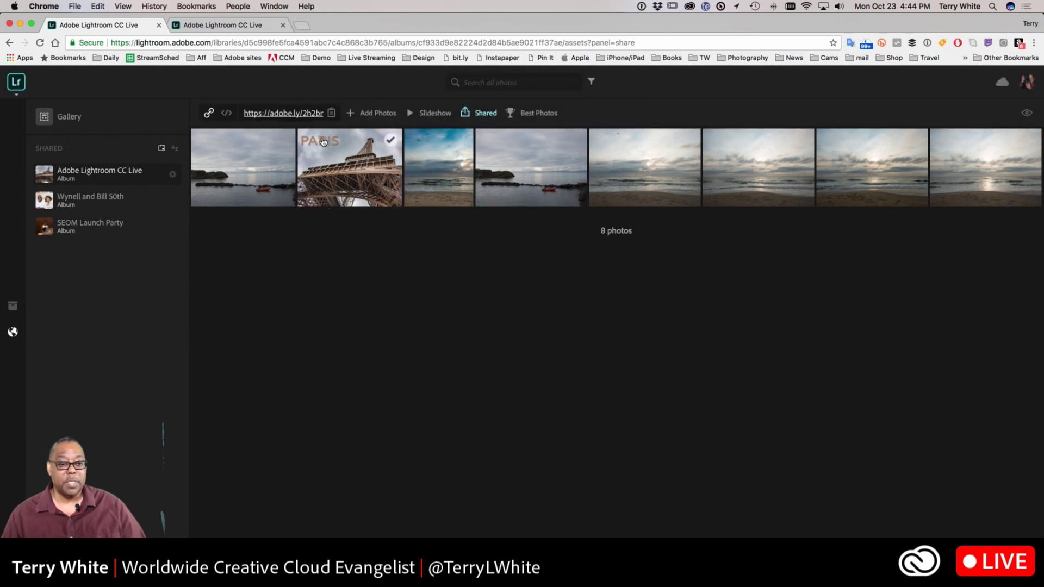
{"action": "mouse_move", "coordinate": [348, 154]}
{"action": "left_mouse_down"}
{"action": "mouse_move", "coordinate": [359, 112]}
{"action": "mouse_move", "coordinate": [360, 144]}
{"action": "left_mouse_up"}
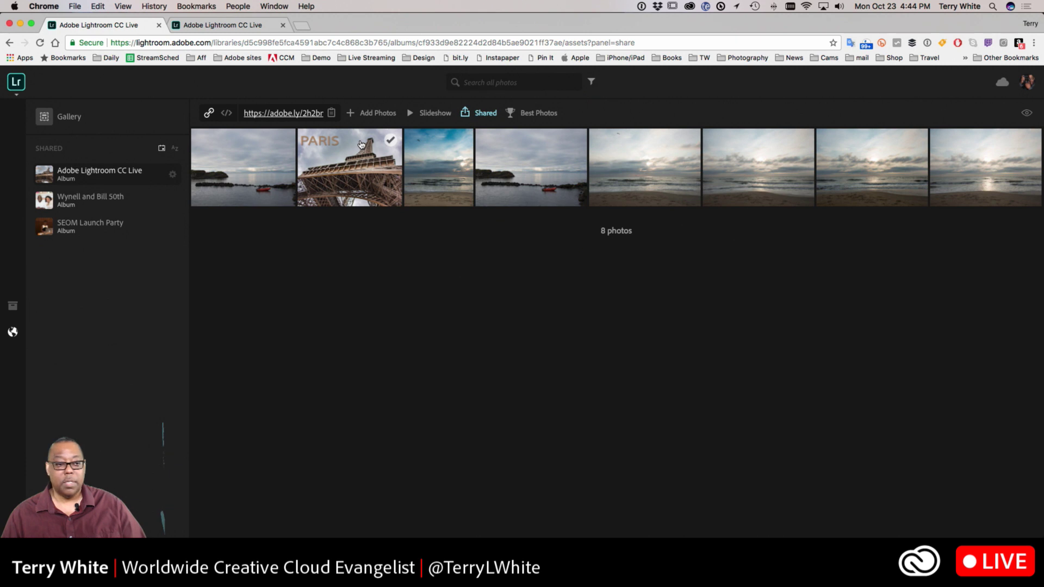
Review the Adobe Lightroom CC Live album's filter and sort options and its general settings for title and cover photo
{"action": "left_click", "coordinate": [1025, 115]}
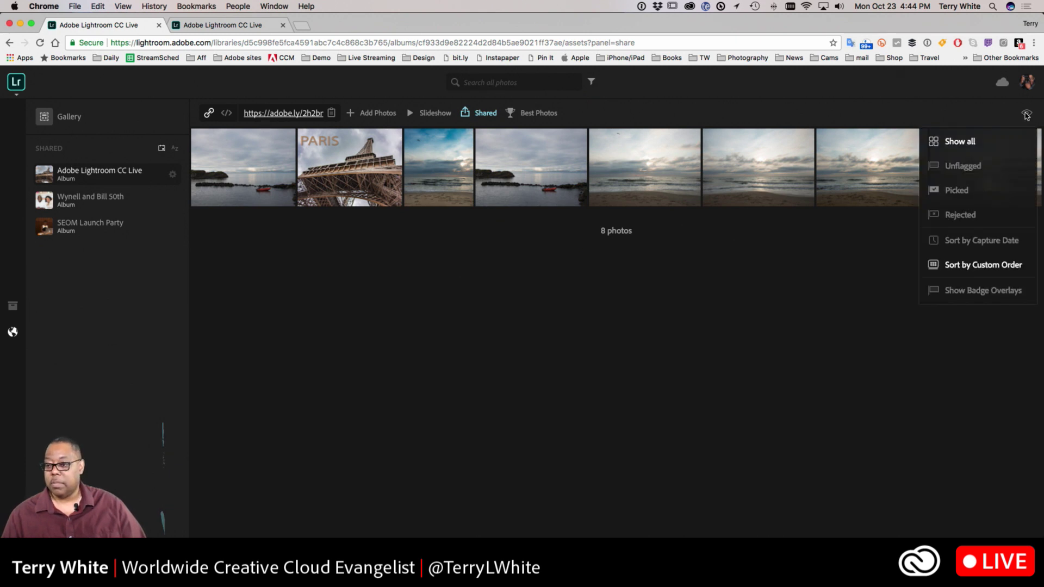
{"action": "left_click", "coordinate": [1026, 115]}
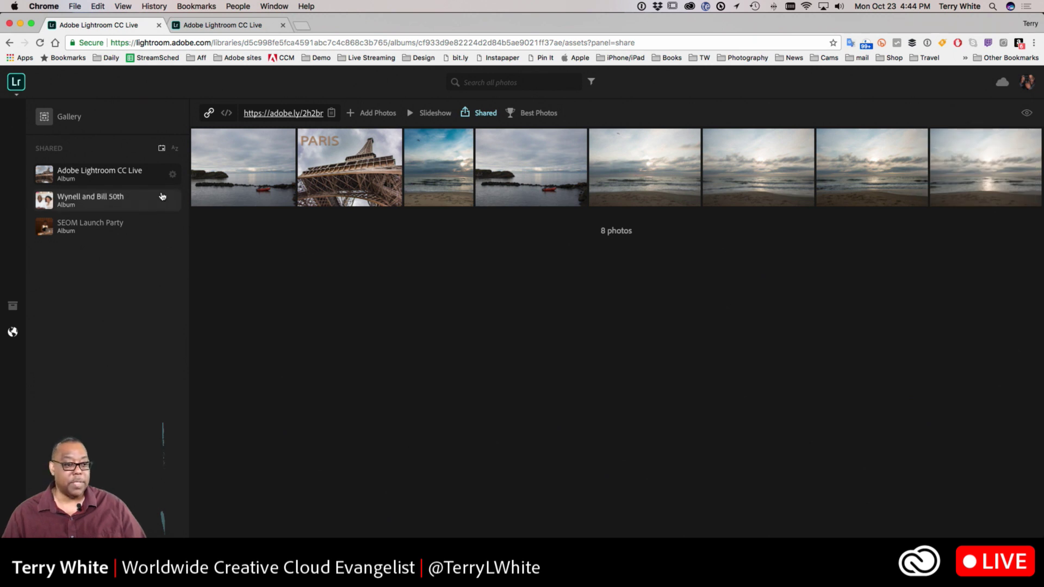
{"action": "left_click", "coordinate": [171, 174]}
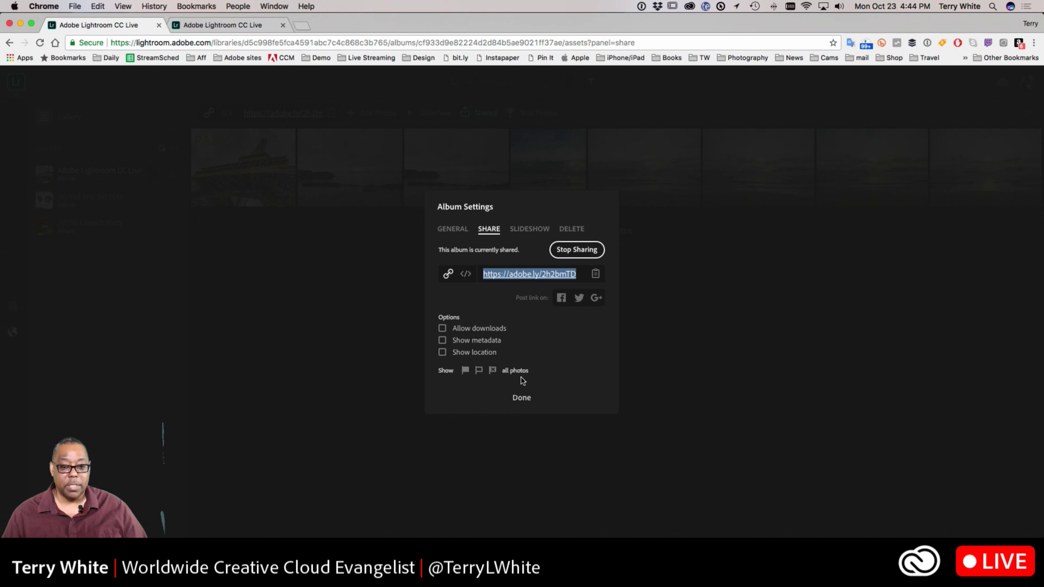
{"action": "left_click", "coordinate": [458, 233]}
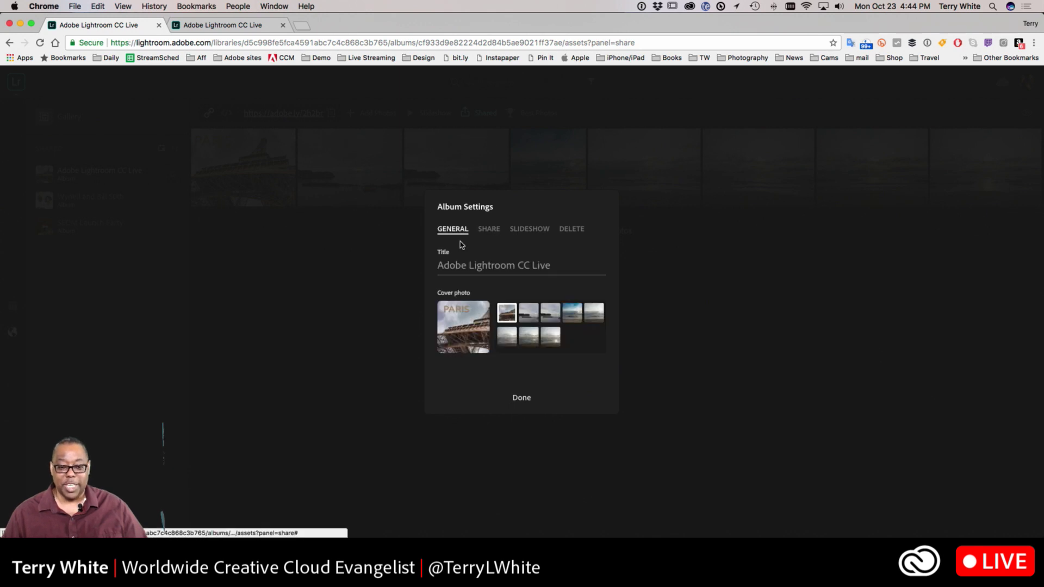
{"action": "left_click", "coordinate": [521, 399]}
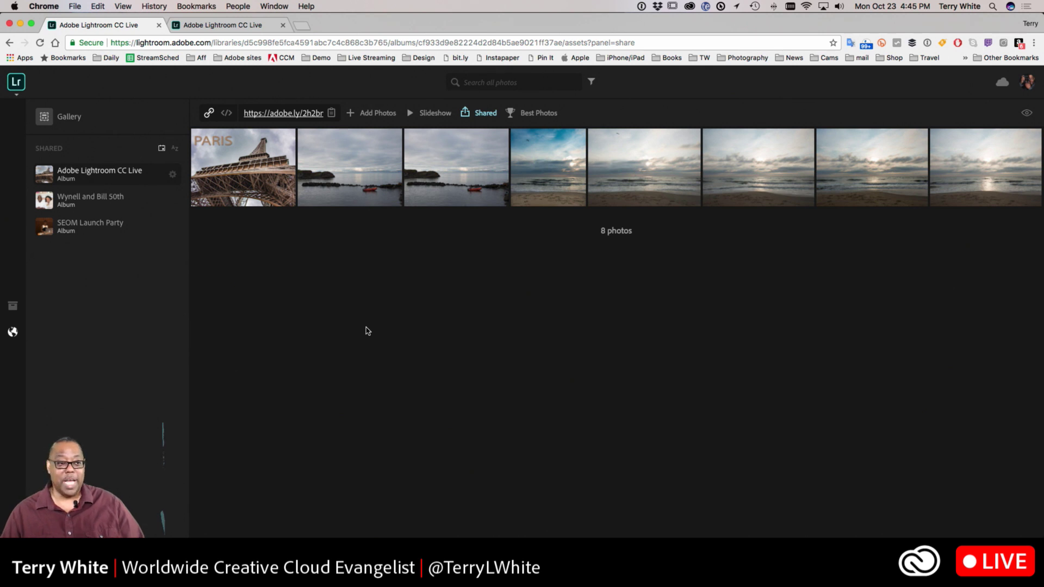
Switch to the Lightroom CC desktop app, close the shared album link dialog and select the PARIS photo
{"action": "key", "text": "super+Tab"}
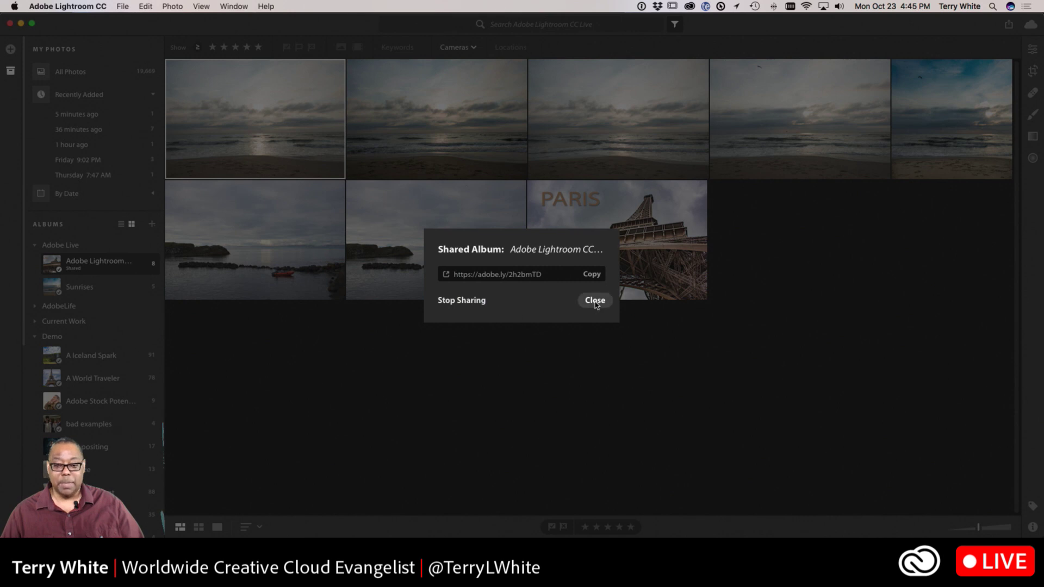
{"action": "left_click", "coordinate": [595, 300]}
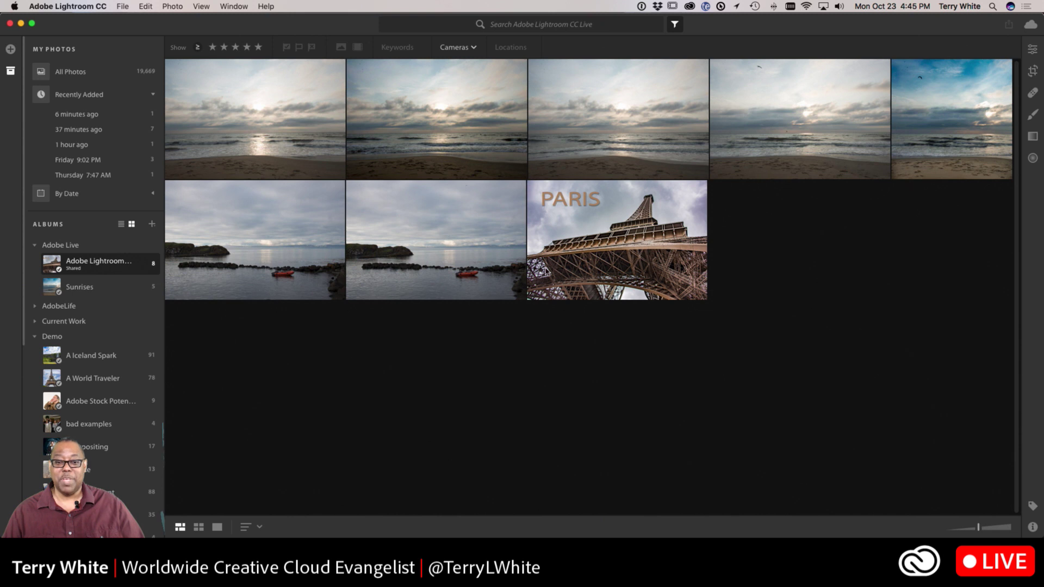
{"action": "left_click", "coordinate": [591, 256]}
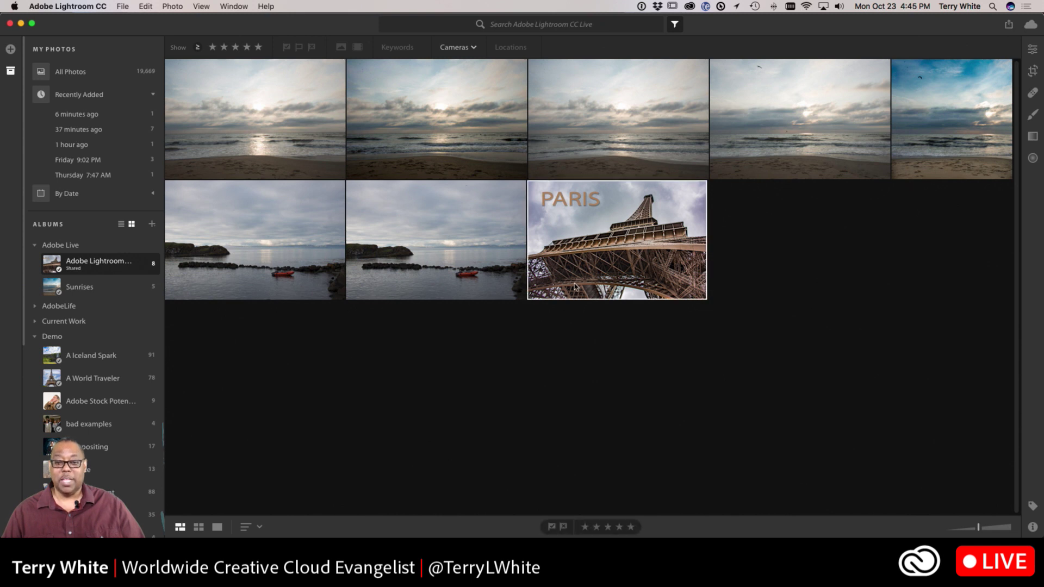
{"action": "left_click", "coordinate": [121, 7]}
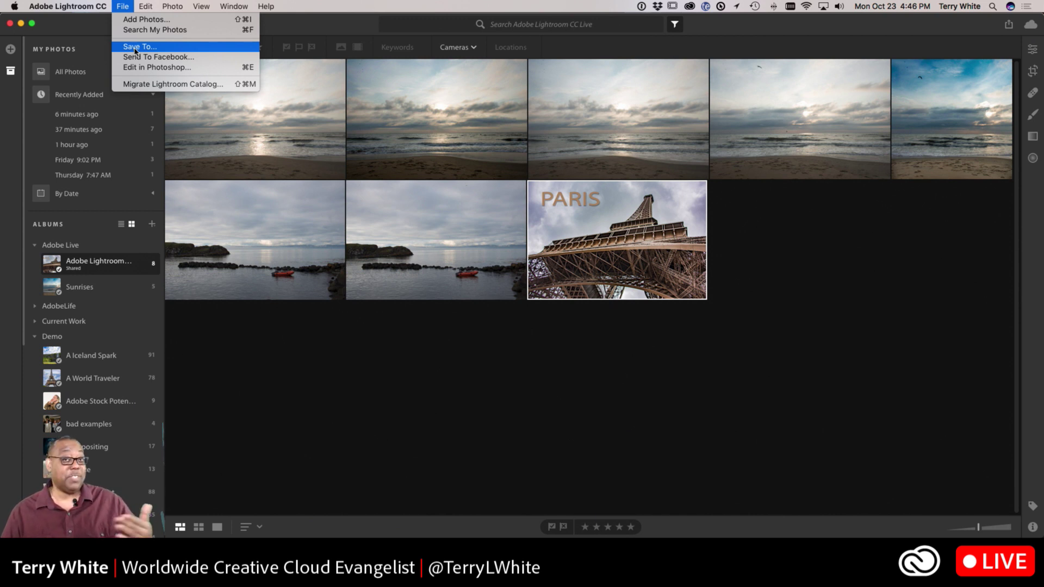
{"action": "left_click", "coordinate": [123, 8]}
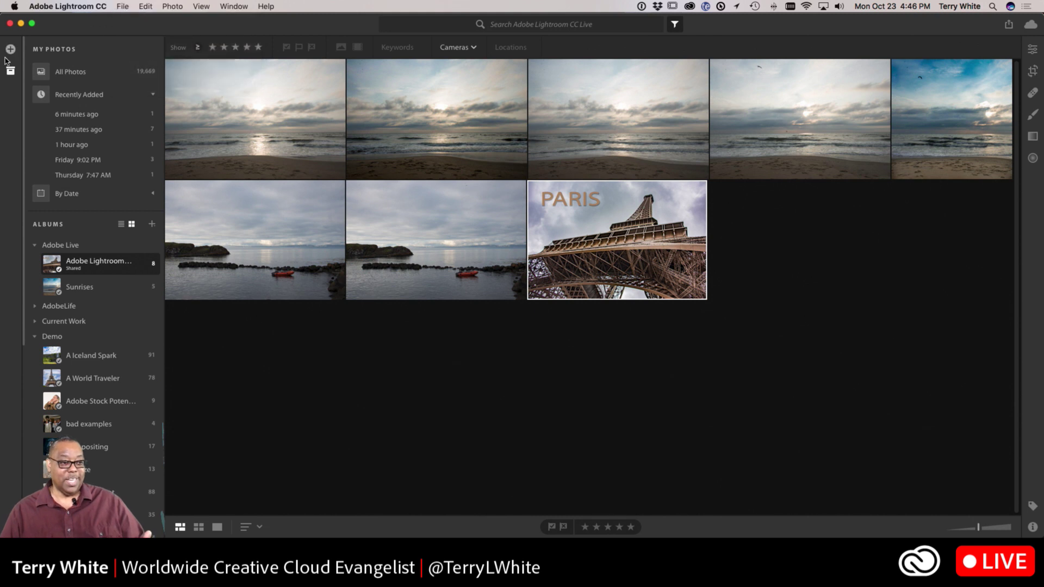
{"action": "left_click", "coordinate": [10, 53]}
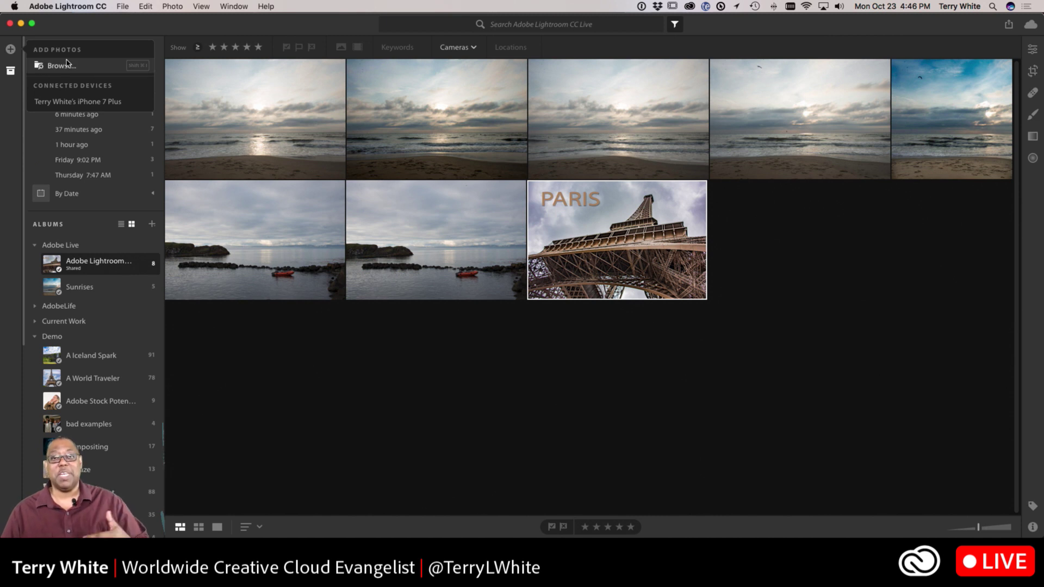
Start saving the selected PARIS photo to disk, choosing JPEG as the file type
{"action": "left_click", "coordinate": [117, 7]}
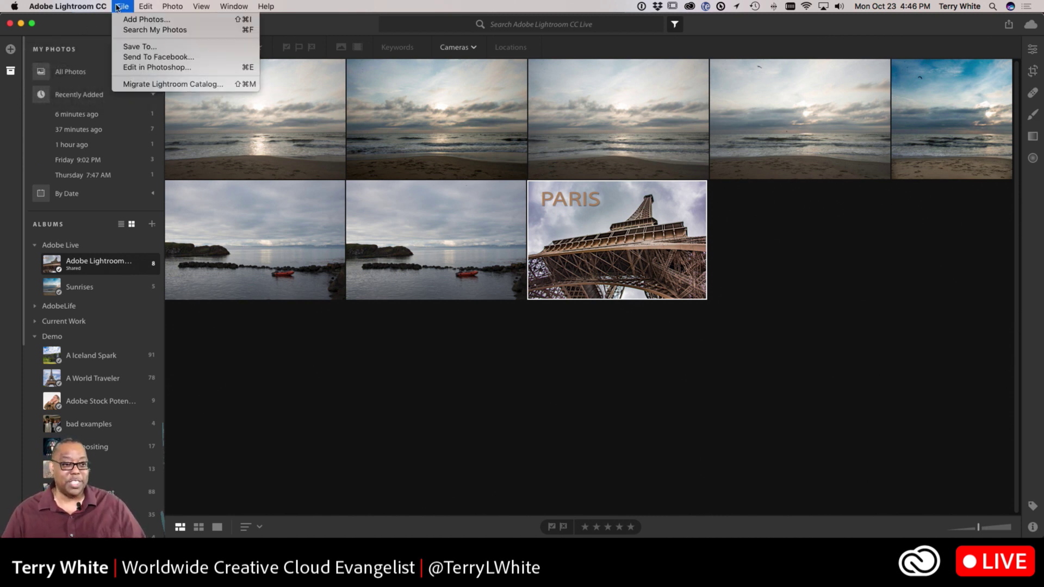
{"action": "left_click", "coordinate": [131, 47]}
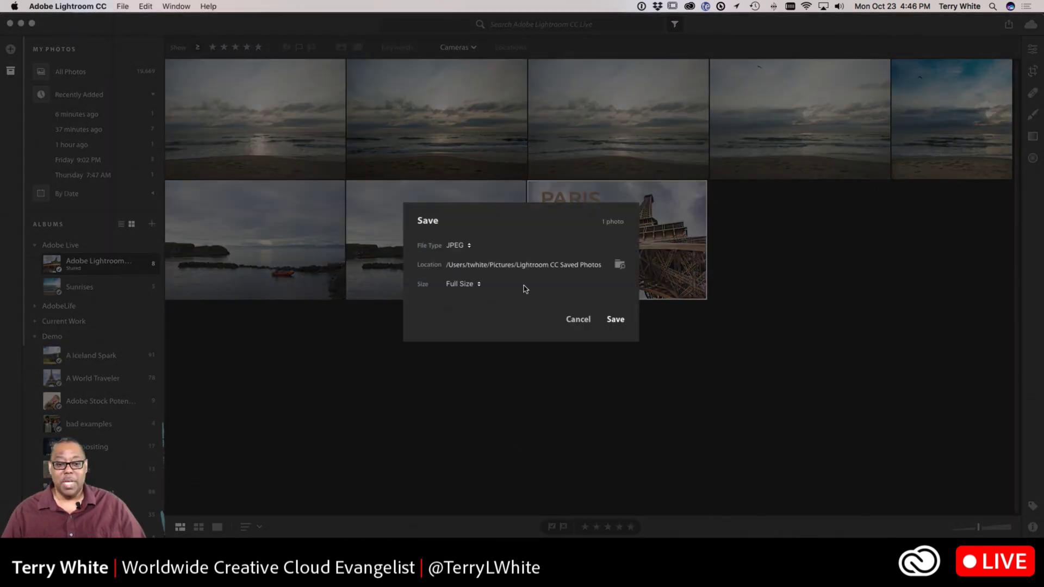
{"action": "left_click", "coordinate": [468, 247]}
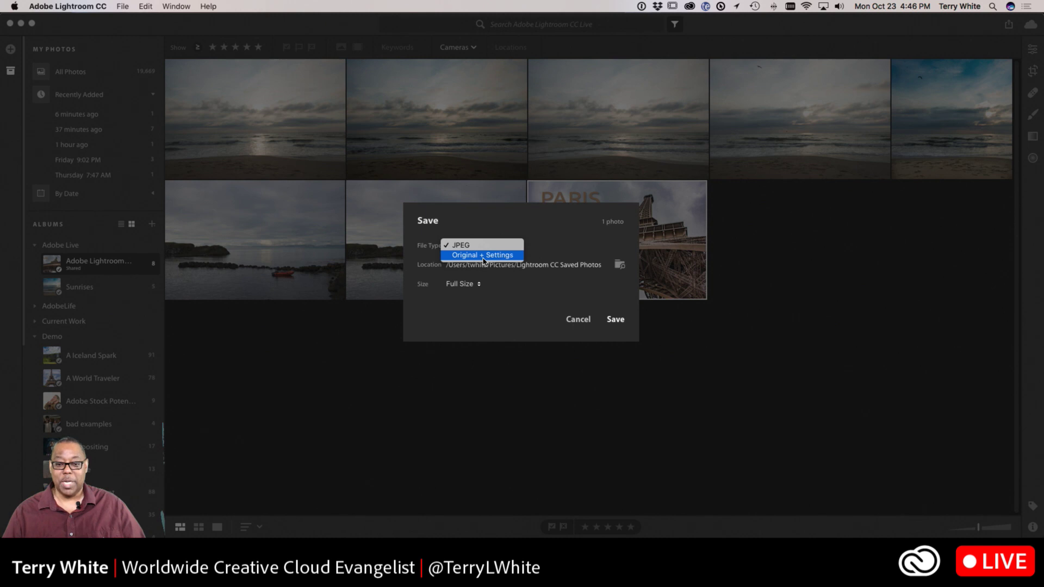
{"action": "left_click", "coordinate": [484, 245]}
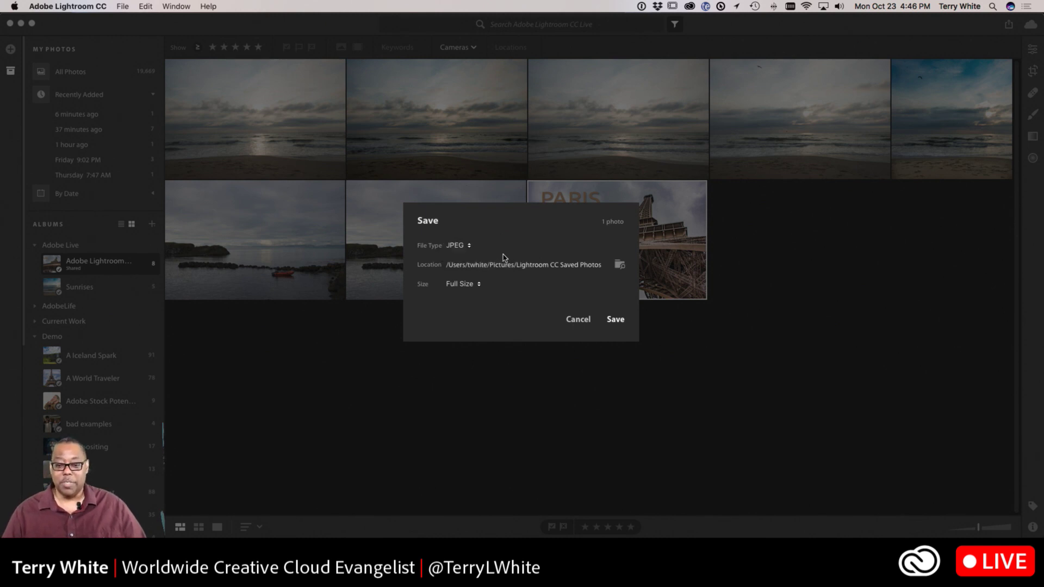
Set a custom size with the long side at 1080 px and save the photo to the Lightroom CC Saved Photos folder
{"action": "left_click", "coordinate": [471, 286]}
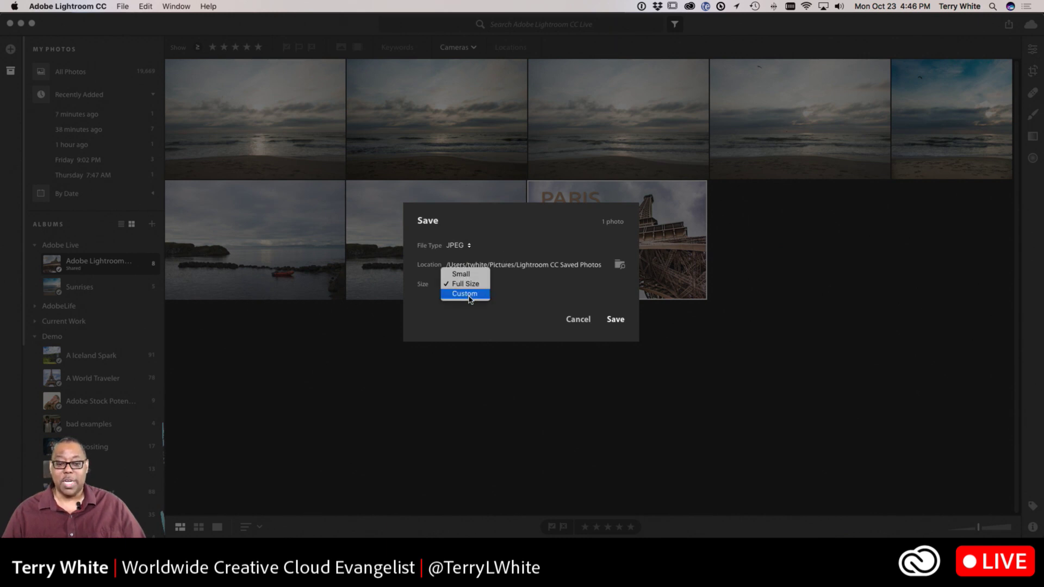
{"action": "left_click", "coordinate": [471, 296]}
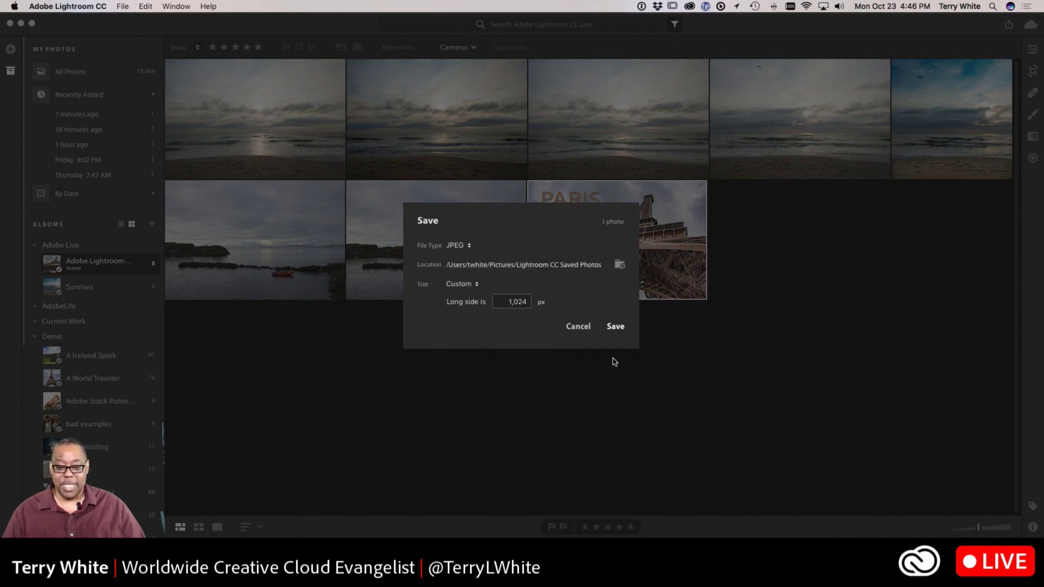
{"action": "double_click", "coordinate": [508, 303]}
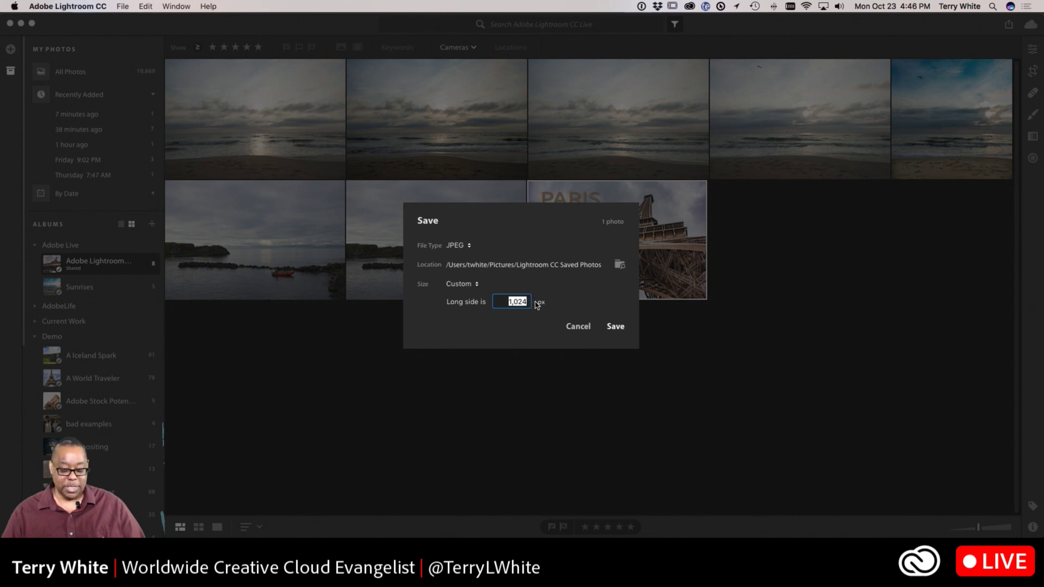
{"action": "type", "text": "1080"}
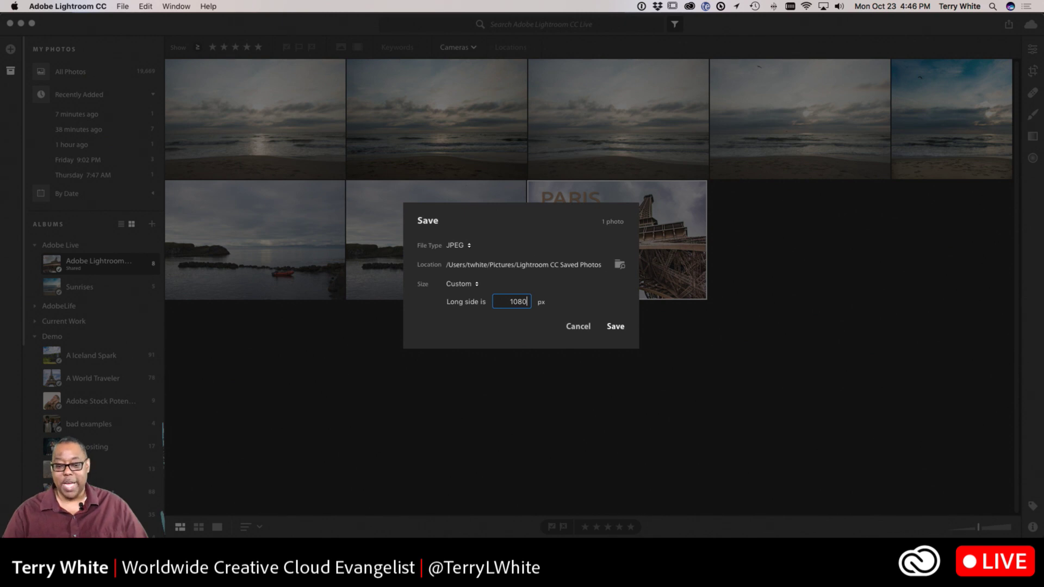
{"action": "key", "text": "Tab"}
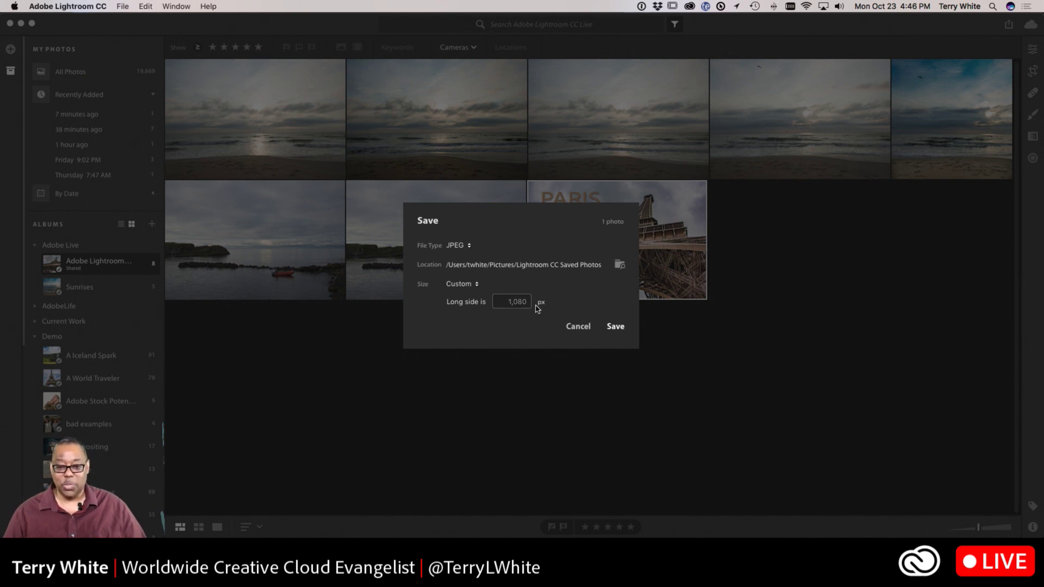
{"action": "left_click", "coordinate": [460, 286]}
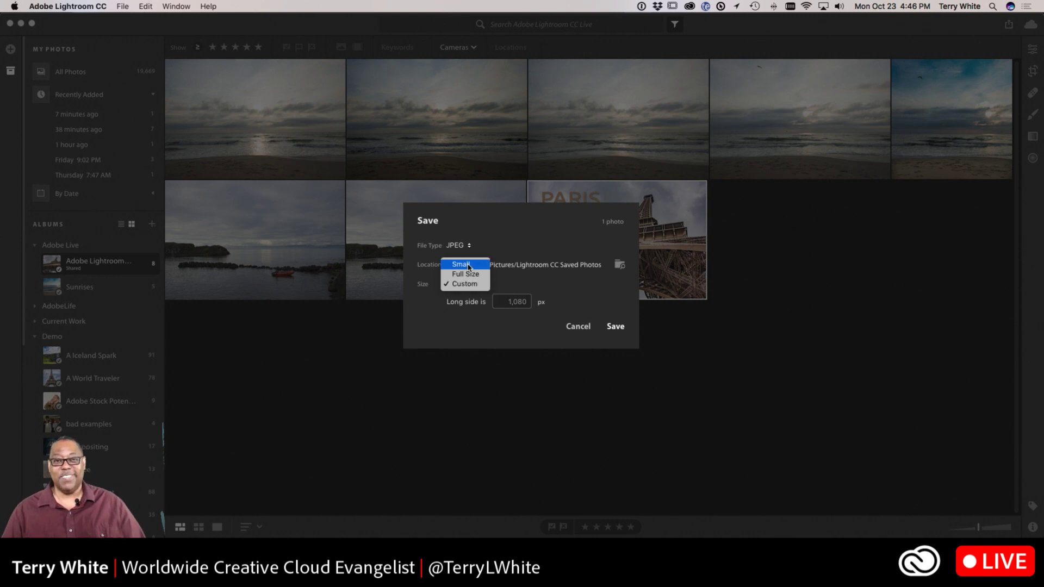
{"action": "left_click", "coordinate": [514, 267]}
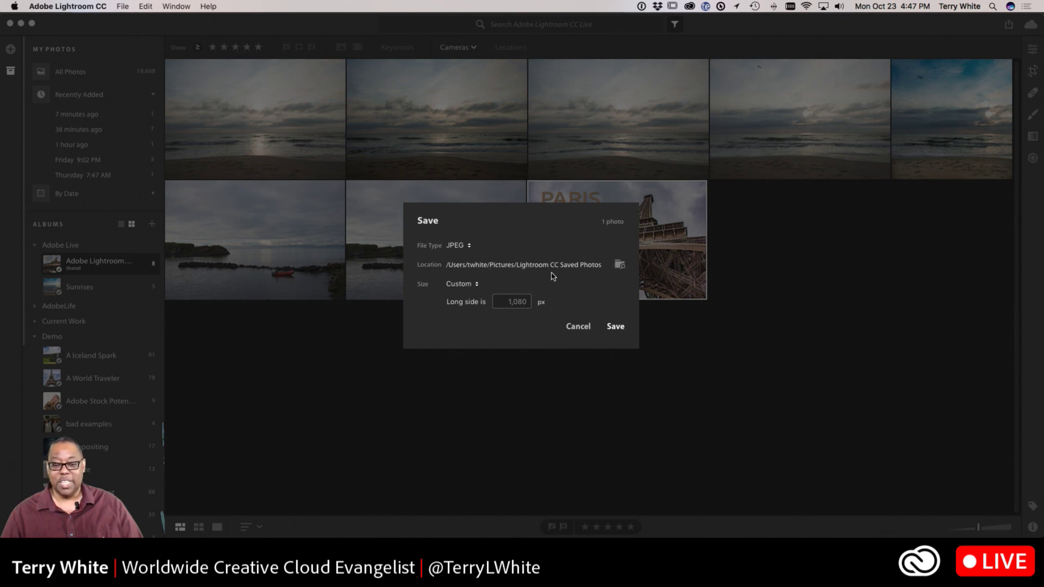
{"action": "left_click", "coordinate": [616, 327]}
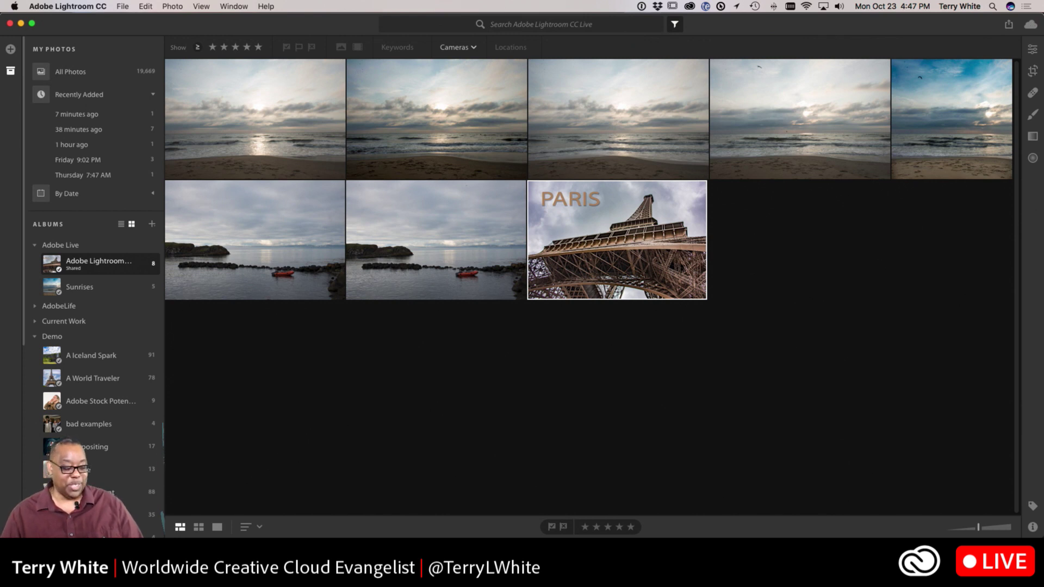
Switch to Finder, sort the Pictures folder by date modified in a new window and open the Lightroom CC Saved Photos folder
{"action": "key", "text": "super+Tab"}
{"action": "key", "text": "super+n"}
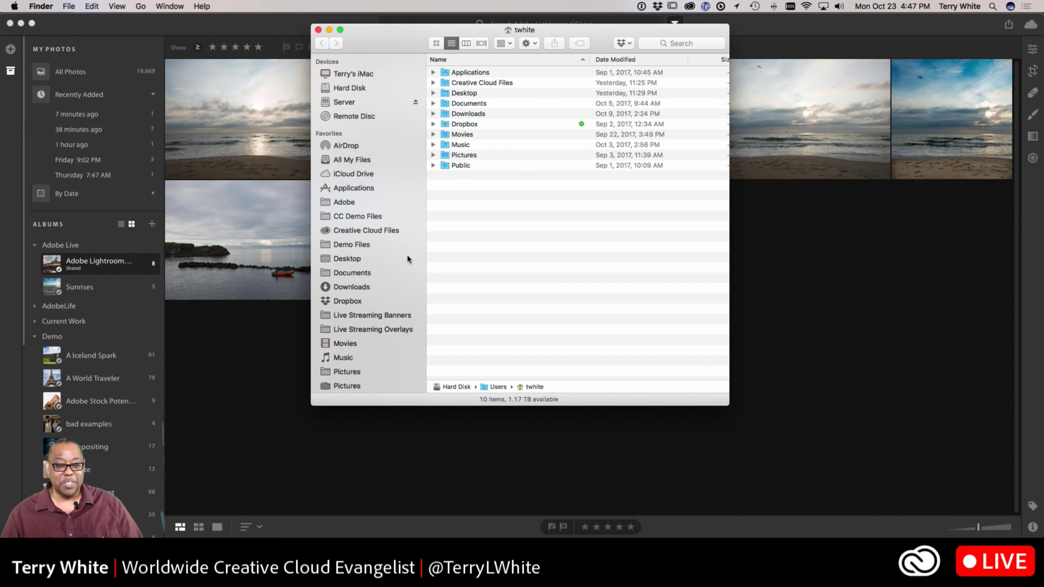
{"action": "scroll", "coordinate": [354, 277], "scroll_direction": "down", "scroll_amount": 3}
{"action": "scroll", "coordinate": [354, 276], "scroll_direction": "down", "scroll_amount": 1}
{"action": "left_click", "coordinate": [345, 344]}
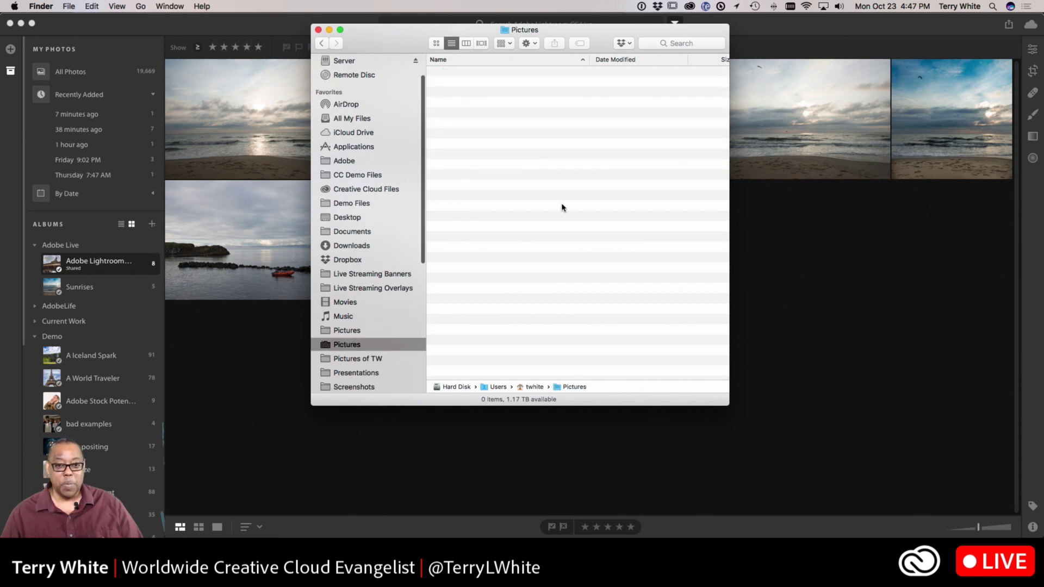
{"action": "left_click", "coordinate": [615, 59]}
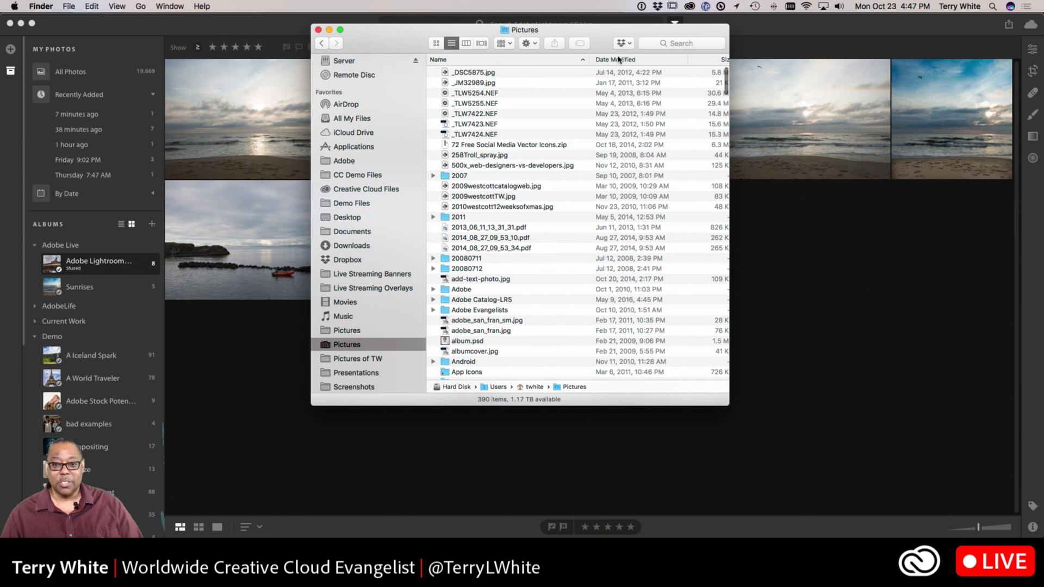
{"action": "double_click", "coordinate": [505, 72]}
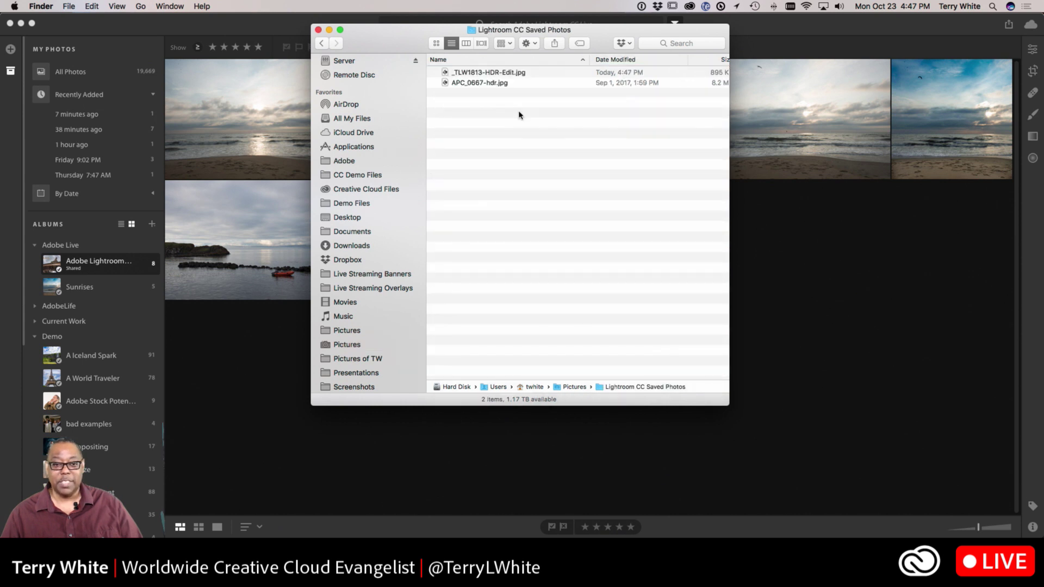
Preview the exported file _TLW1813-HDR-Edit.jpg and close the preview
{"action": "left_click", "coordinate": [500, 73]}
{"action": "key", "text": "space"}
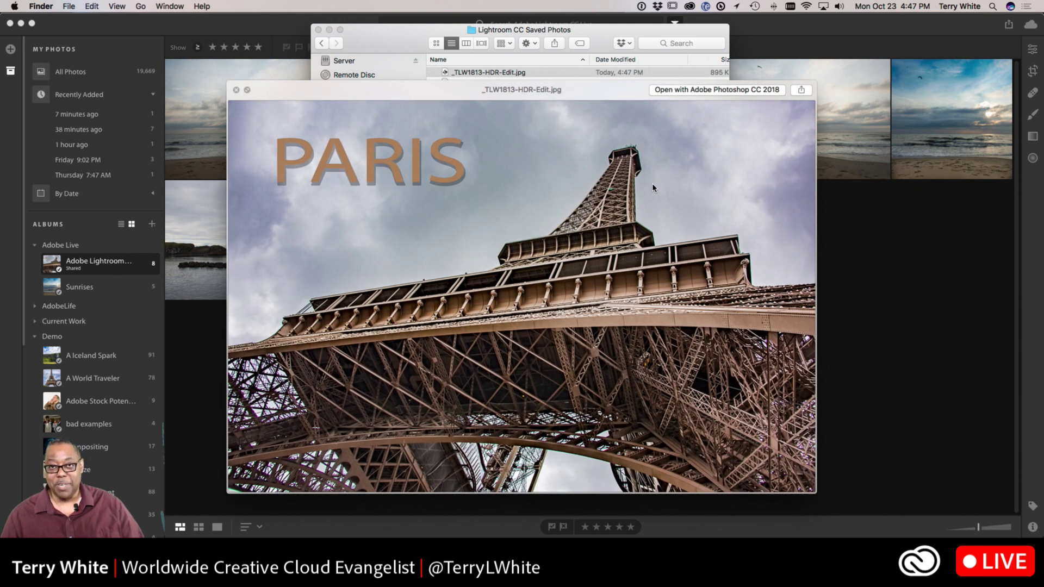
{"action": "key", "text": "space"}
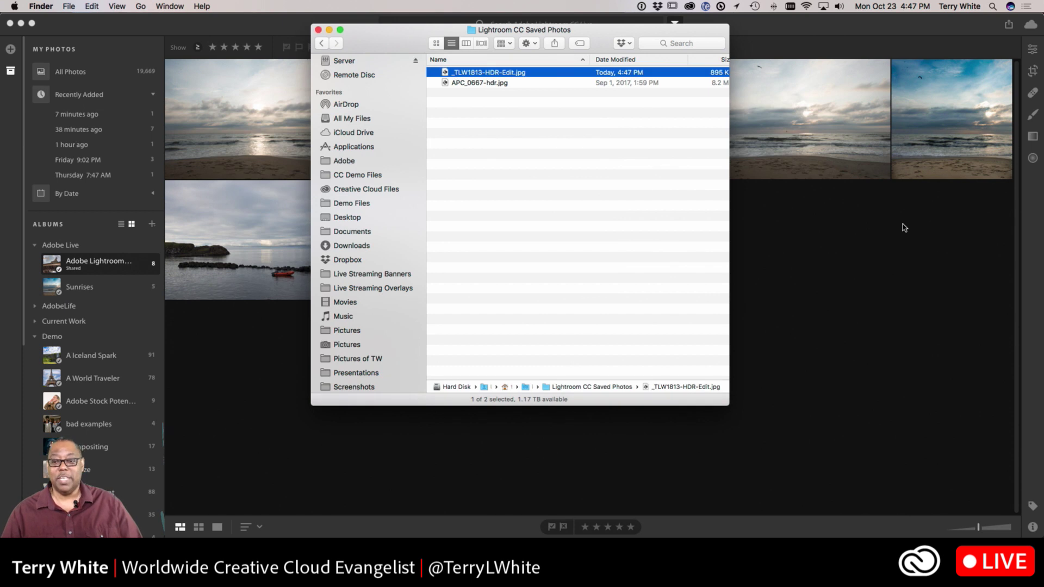
Switch back to Lightroom CC and try to send the PARIS photo to Facebook
{"action": "left_click", "coordinate": [902, 227]}
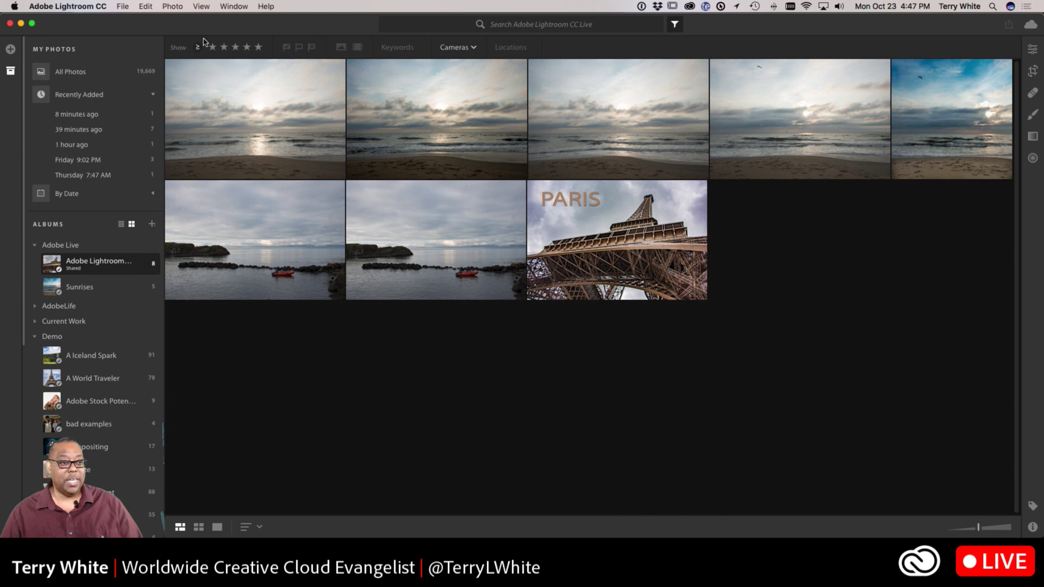
{"action": "left_click", "coordinate": [119, 5]}
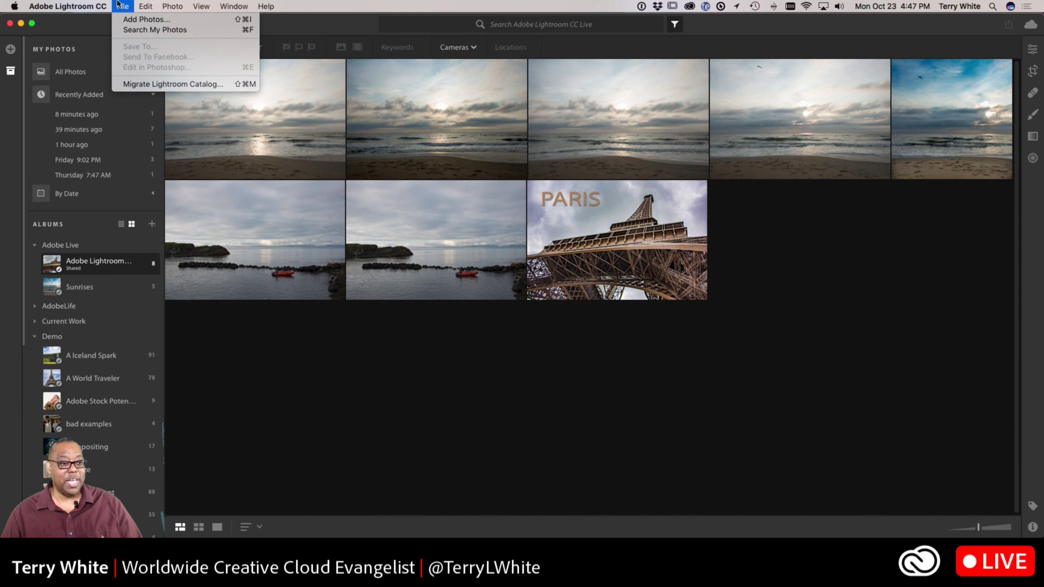
{"action": "left_click", "coordinate": [119, 4]}
{"action": "left_click", "coordinate": [120, 4]}
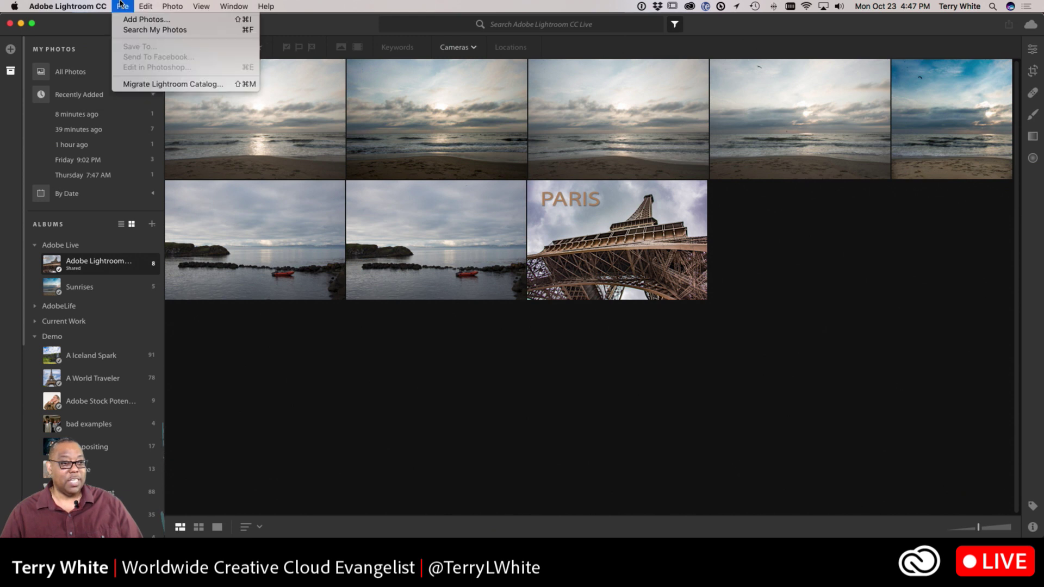
{"action": "left_click", "coordinate": [574, 247]}
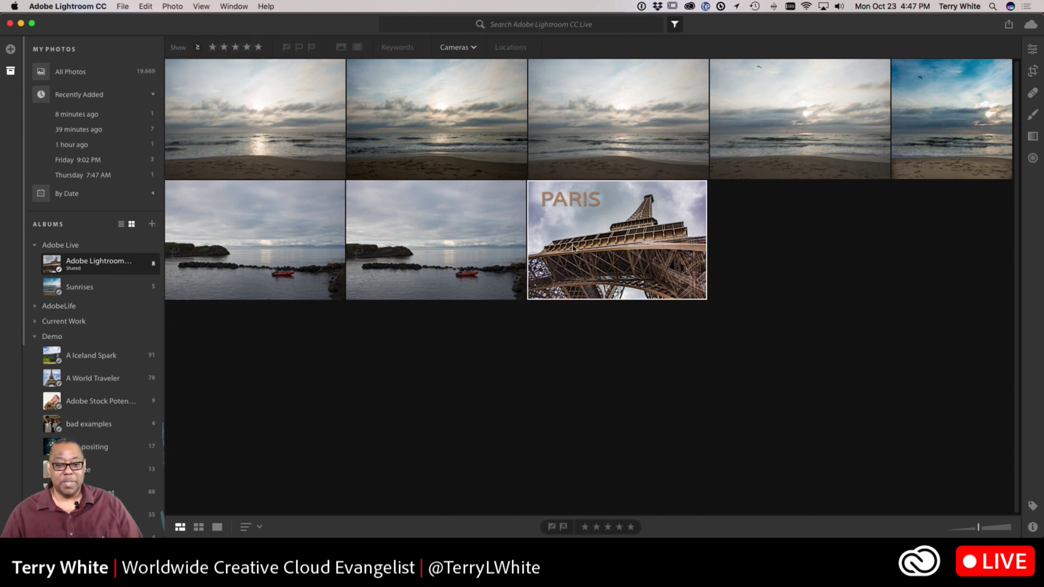
{"action": "left_click", "coordinate": [123, 7]}
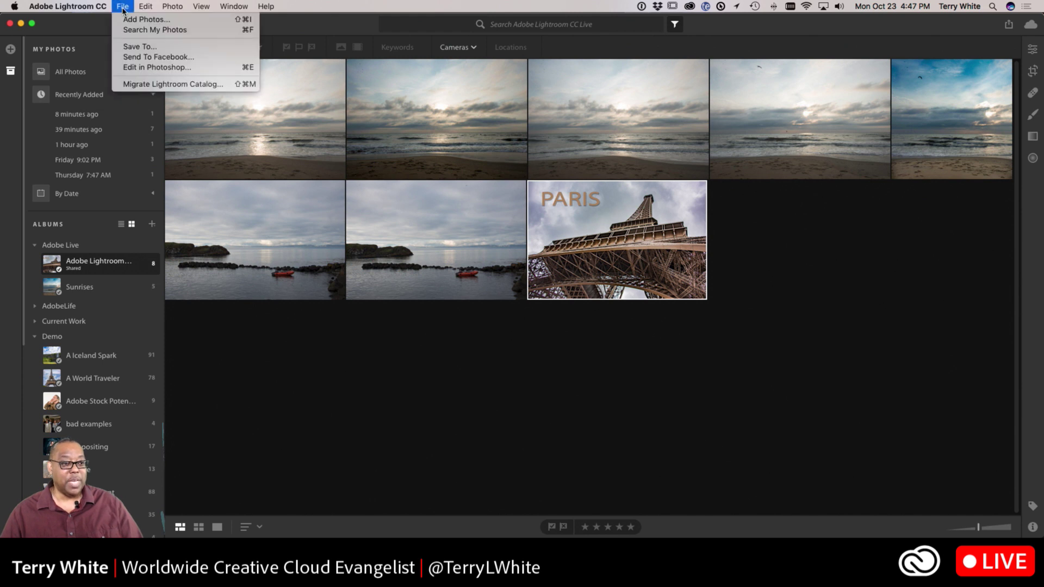
{"action": "left_click", "coordinate": [163, 57]}
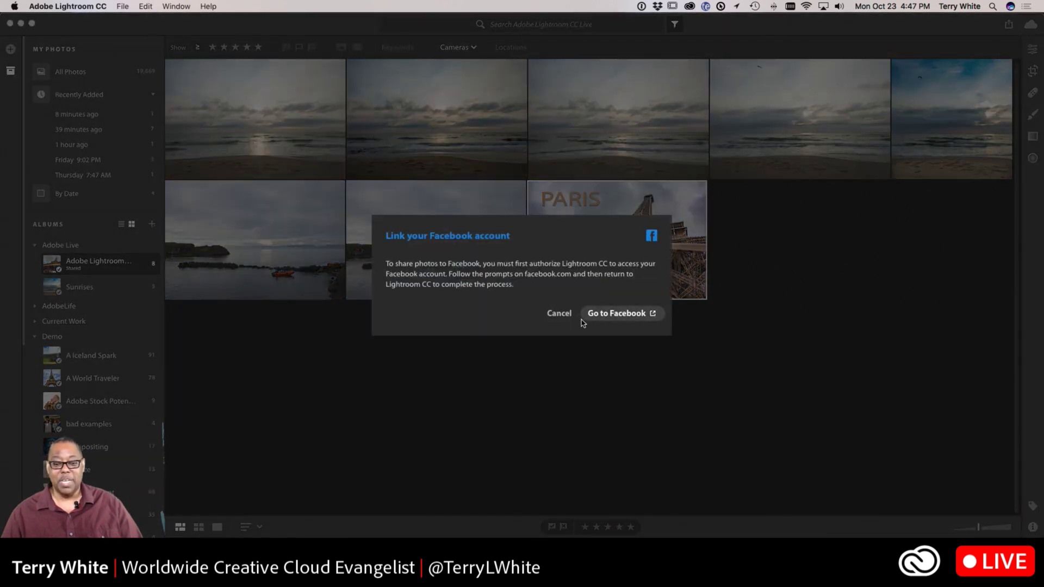
{"action": "left_click", "coordinate": [560, 314]}
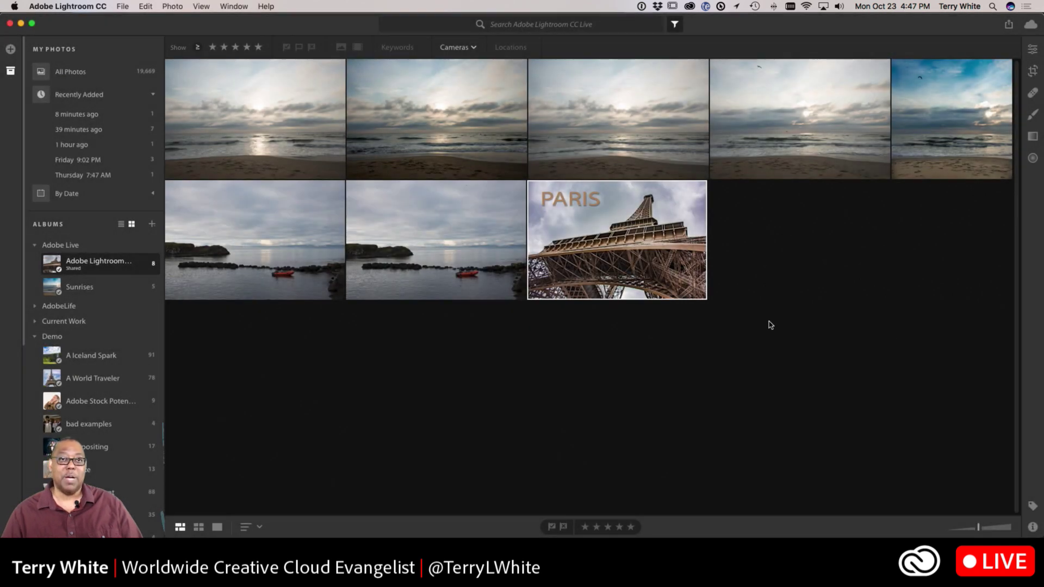
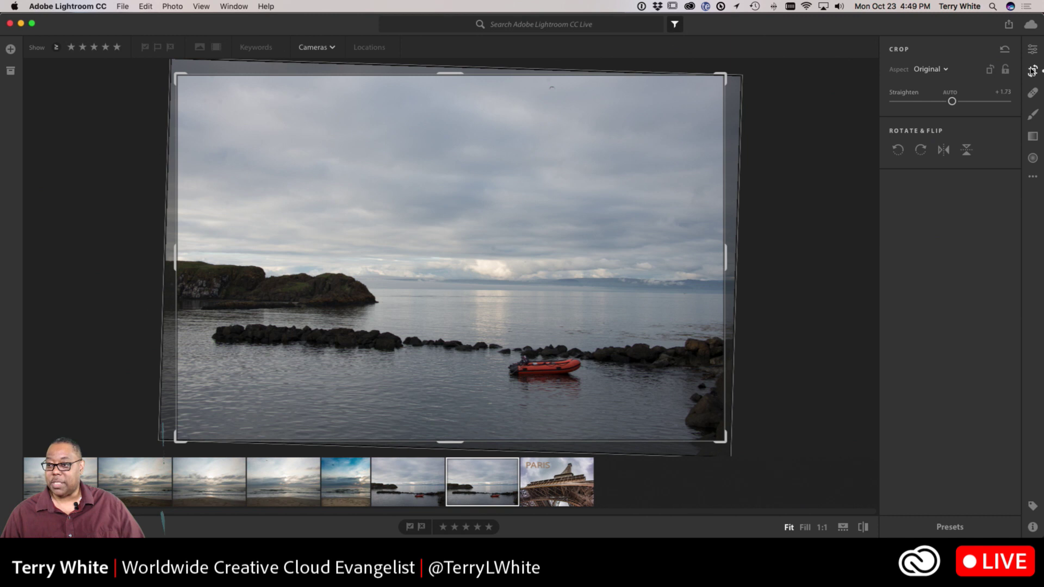
Lower the blacks to -12 on the red boat seascape, and apply automatic light adjustments
{"action": "left_click", "coordinate": [1032, 49]}
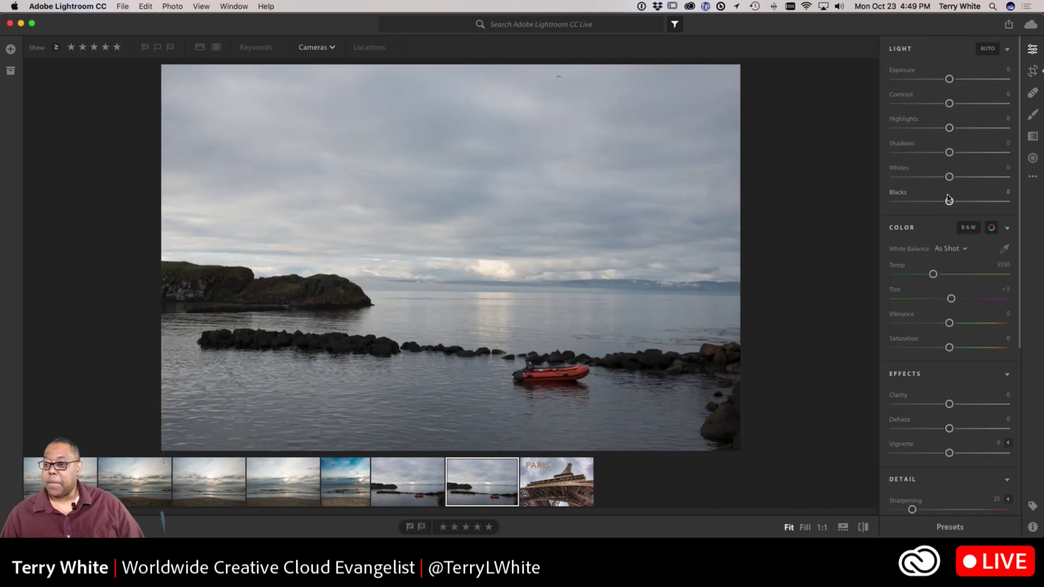
{"action": "left_click_drag", "start_coordinate": [950, 200], "coordinate": [942, 201]}
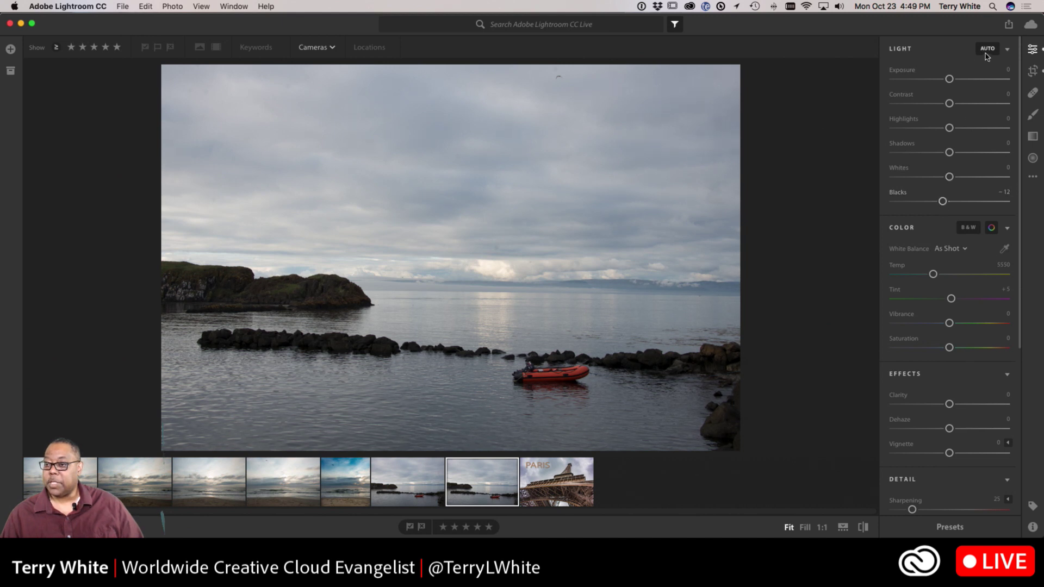
{"action": "left_click", "coordinate": [987, 48]}
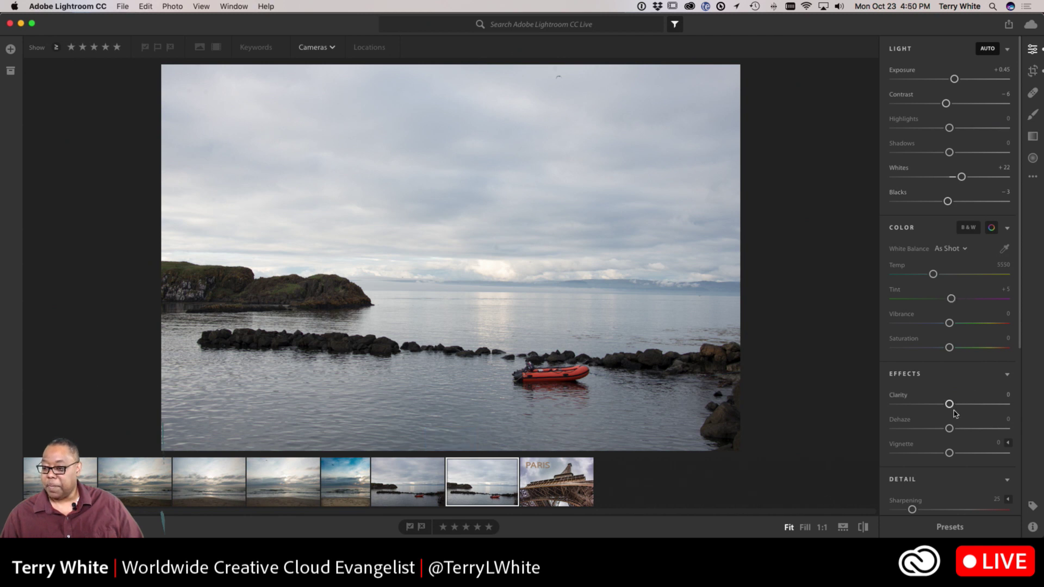
Set the boat photo's Dehaze to +15, Vibrance to +19 and Shadows to +33
{"action": "left_click_drag", "start_coordinate": [949, 429], "coordinate": [960, 429]}
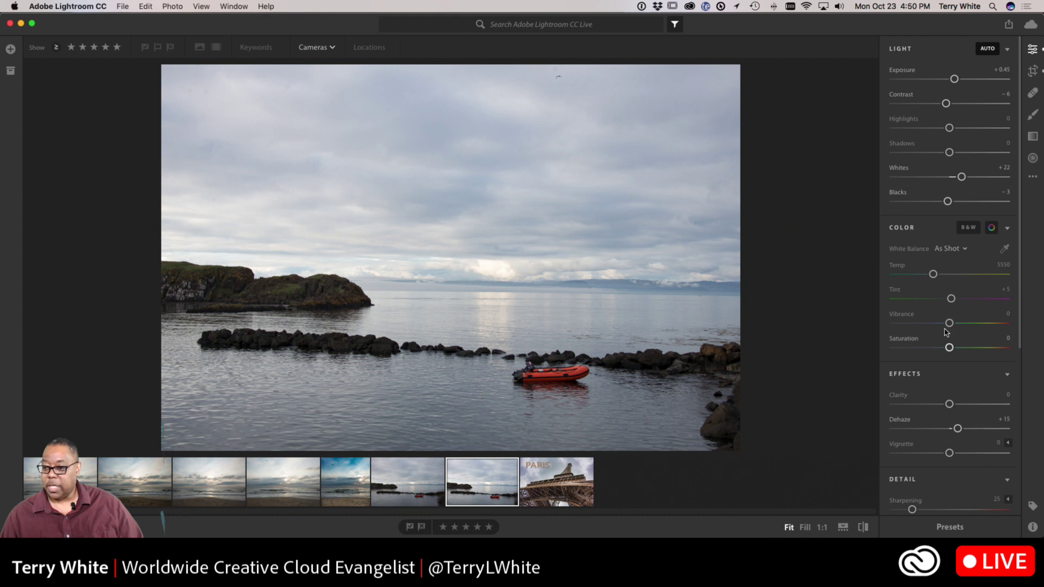
{"action": "left_click_drag", "start_coordinate": [949, 322], "coordinate": [961, 325]}
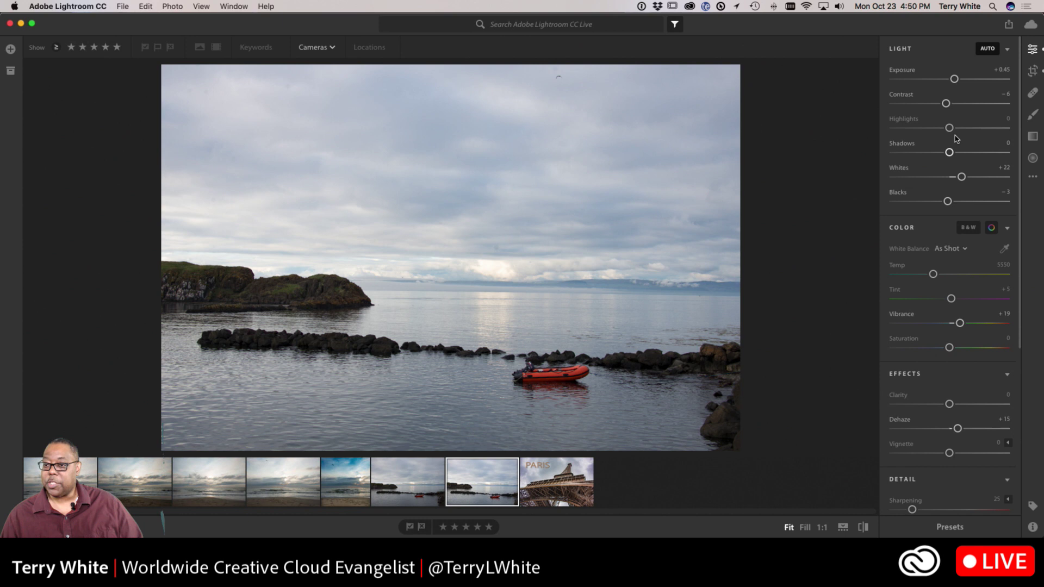
{"action": "left_click_drag", "start_coordinate": [949, 152], "coordinate": [971, 154]}
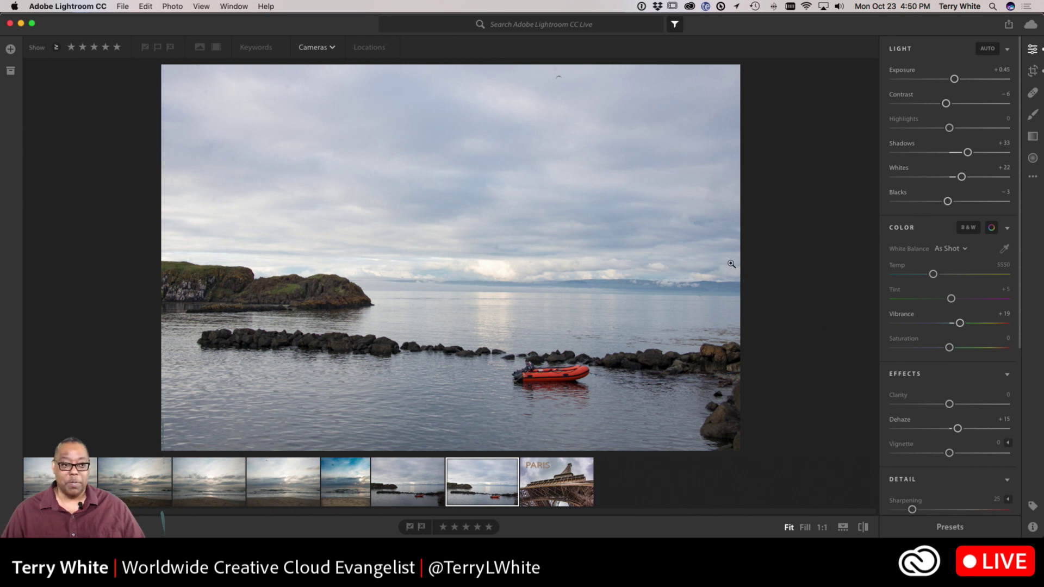
Return to the photo grid and open the edited boat photo in Photoshop
{"action": "key", "text": "g"}
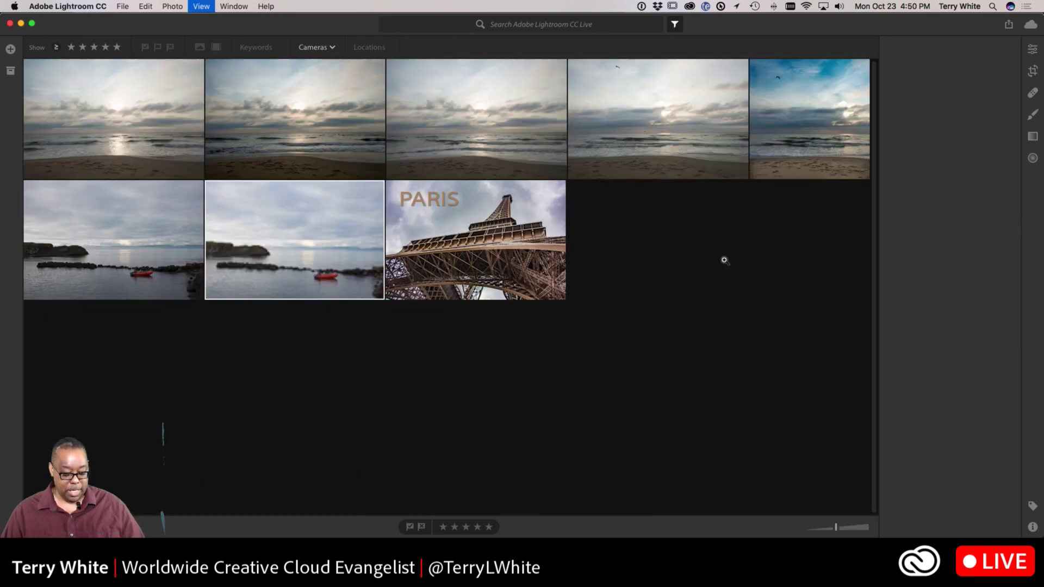
{"action": "key", "text": "super+e"}
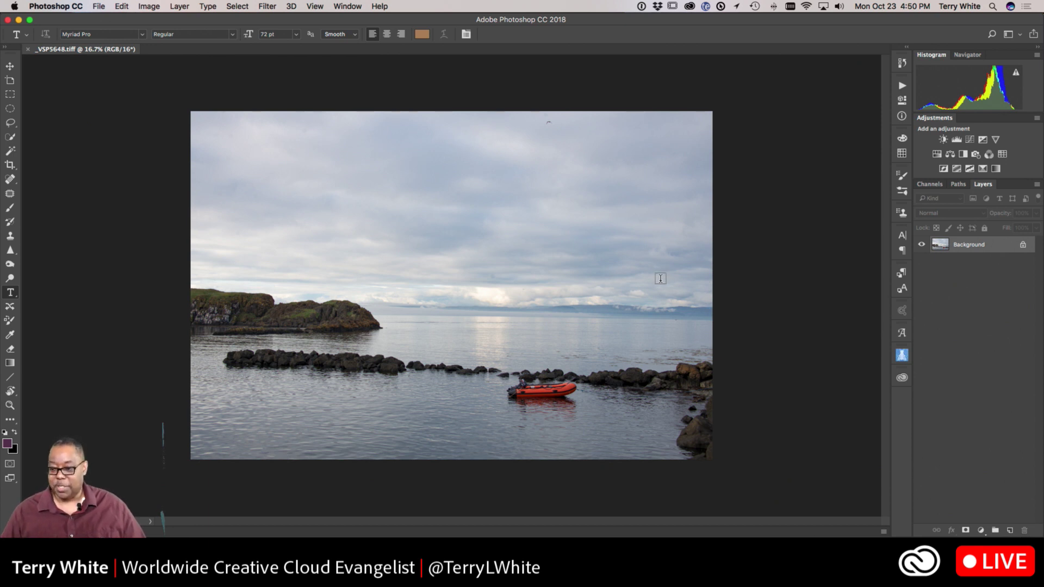
Show the Adobe Live library and enlarge the library display to reveal more of its graphics
{"action": "left_click", "coordinate": [901, 377]}
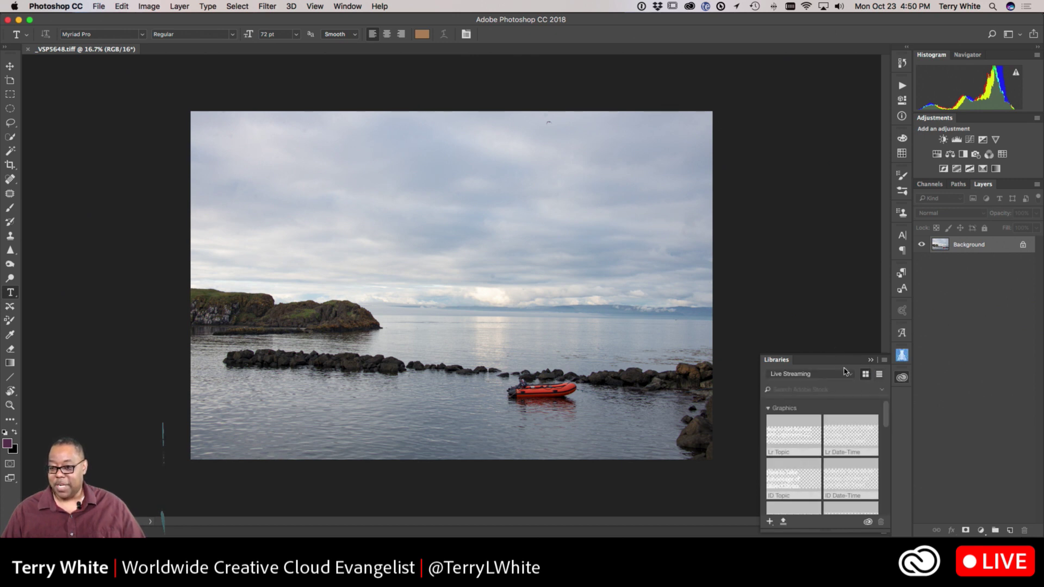
{"action": "left_click", "coordinate": [849, 376]}
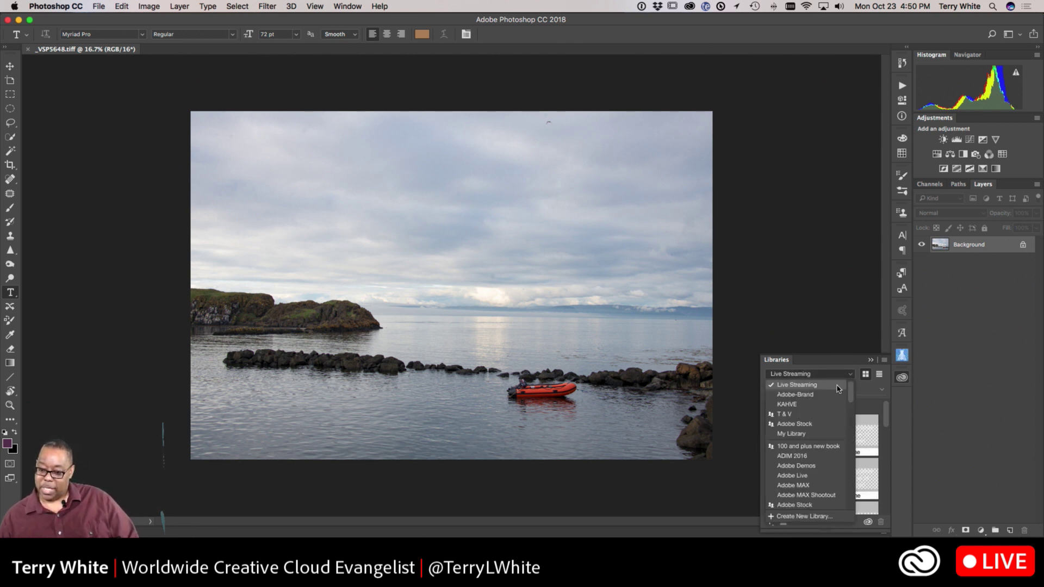
{"action": "scroll", "coordinate": [828, 400], "scroll_direction": "down", "scroll_amount": 5}
{"action": "scroll", "coordinate": [829, 401], "scroll_direction": "down", "scroll_amount": 1}
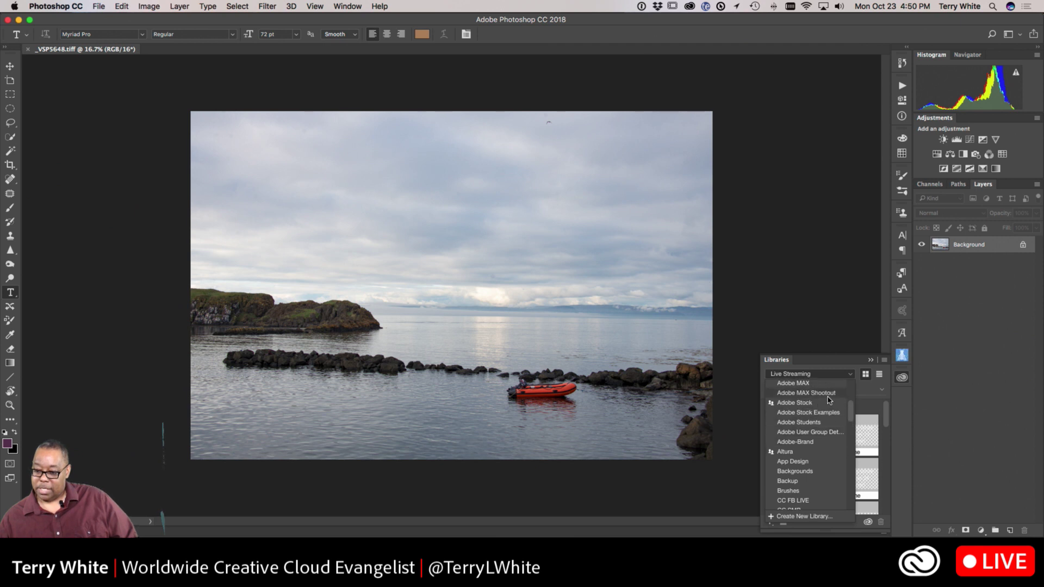
{"action": "scroll", "coordinate": [810, 413], "scroll_direction": "up", "scroll_amount": 3}
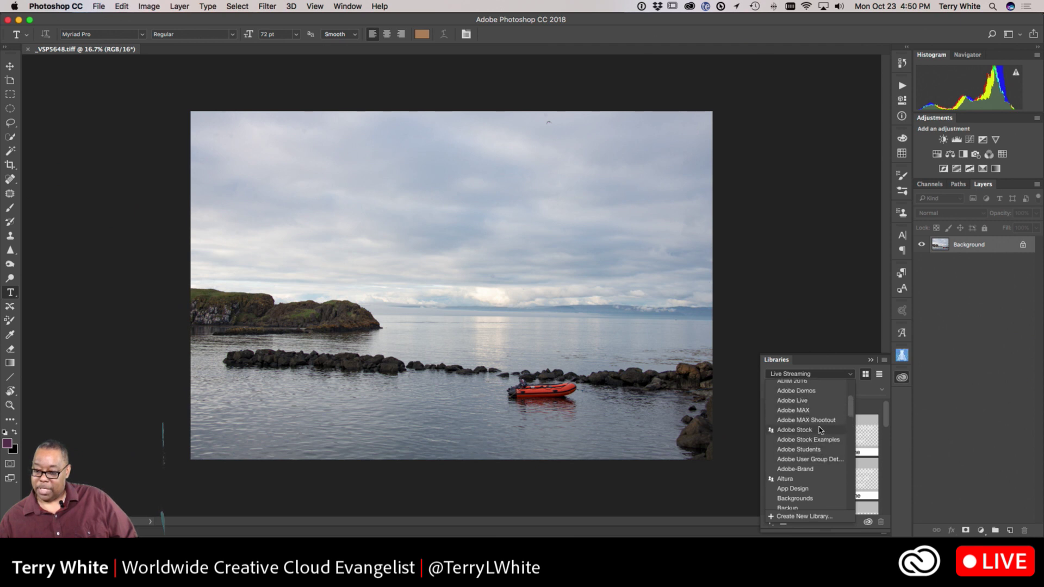
{"action": "left_click", "coordinate": [801, 404]}
{"action": "left_click_drag", "start_coordinate": [826, 353], "coordinate": [818, 109]}
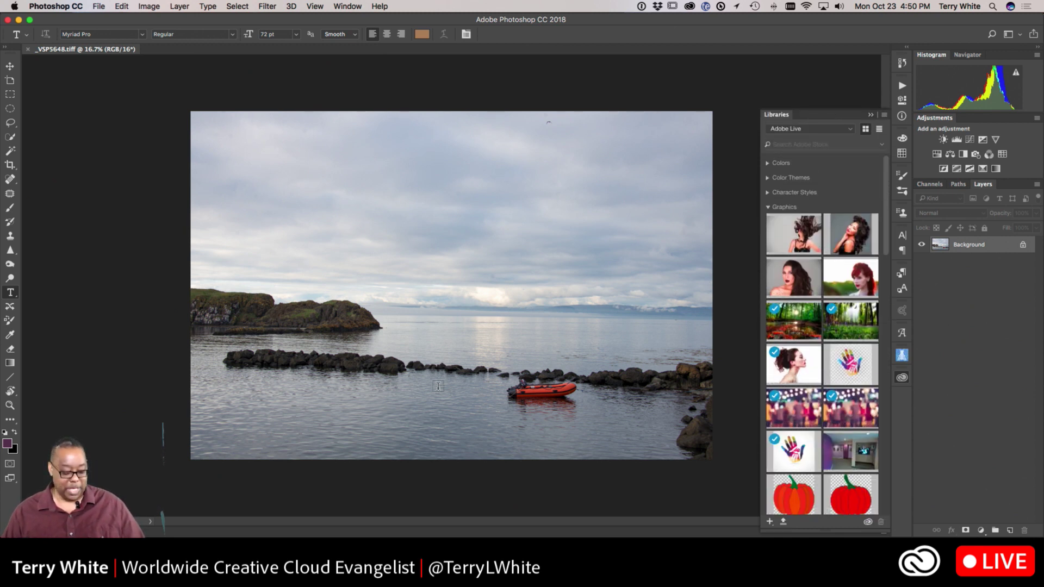
Add the boat photo to the Adobe Live library as a graphic, leaving out the foreground color
{"action": "key", "text": "v"}
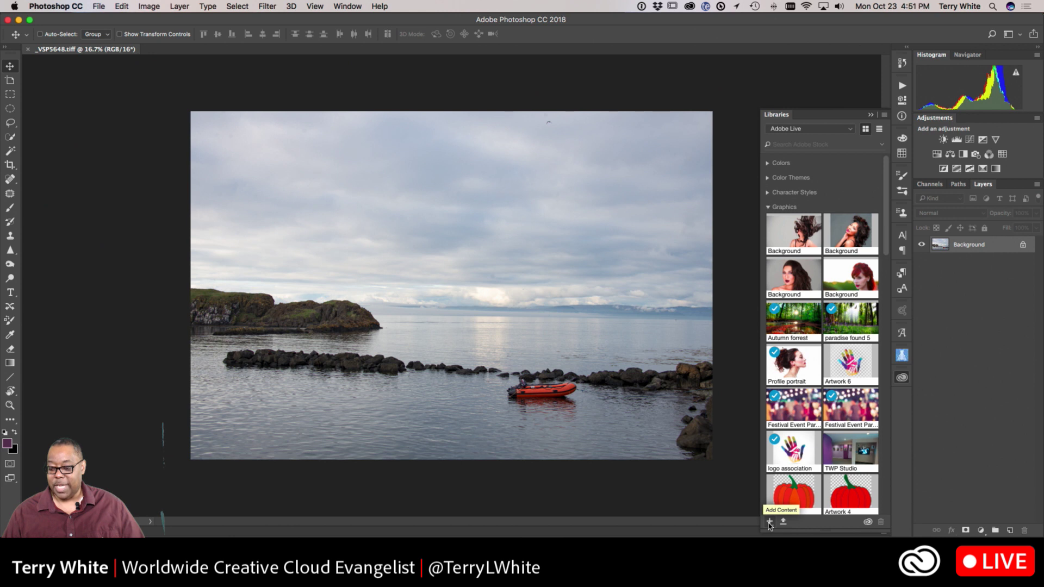
{"action": "left_click", "coordinate": [769, 523]}
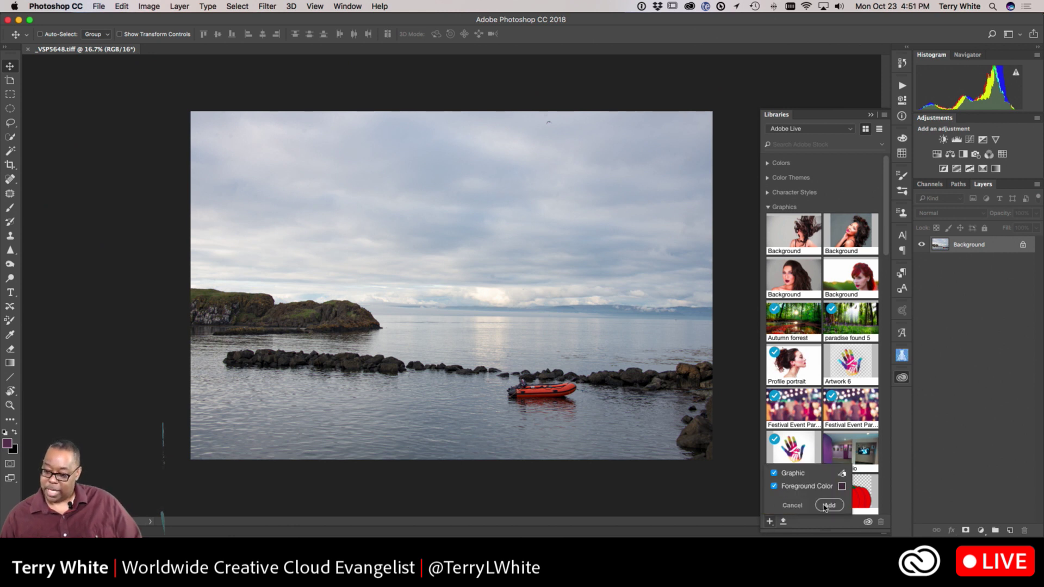
{"action": "left_click", "coordinate": [790, 487]}
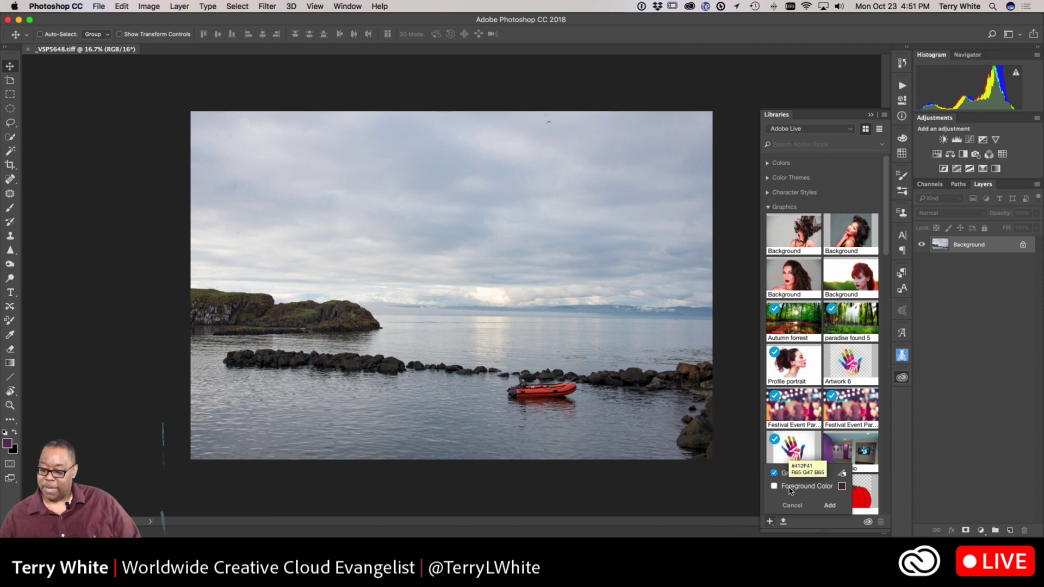
{"action": "left_click", "coordinate": [829, 505]}
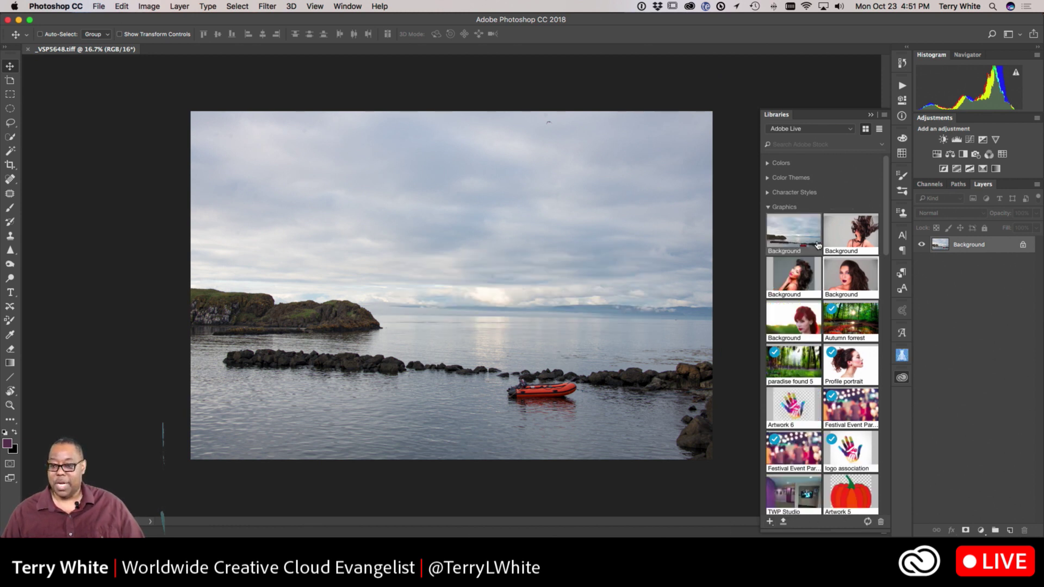
Collapse the library display and close the _VSP5648.tiff document
{"action": "mouse_move", "coordinate": [788, 253]}
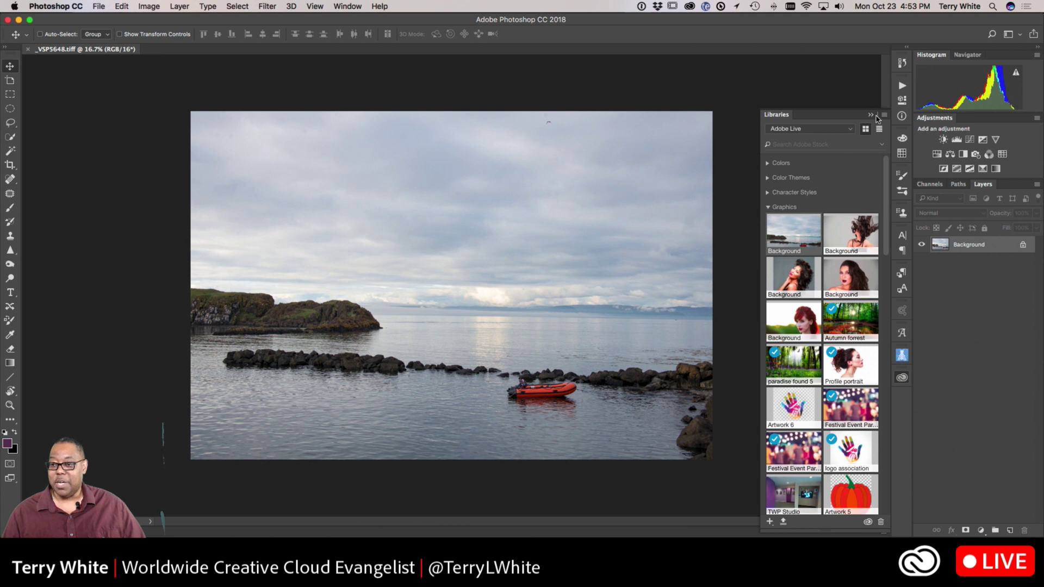
{"action": "left_click", "coordinate": [871, 116]}
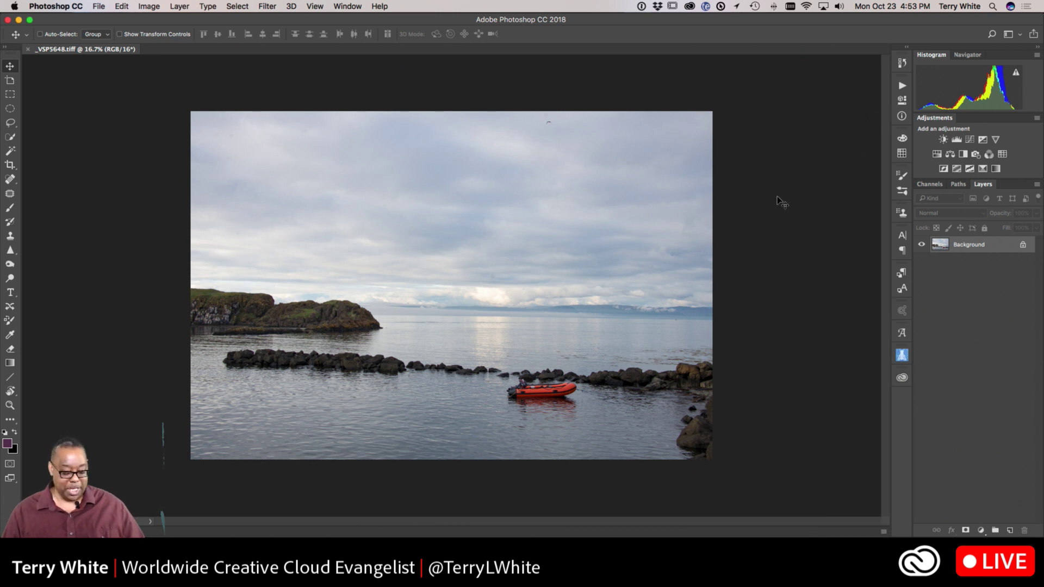
{"action": "key", "text": "super+w"}
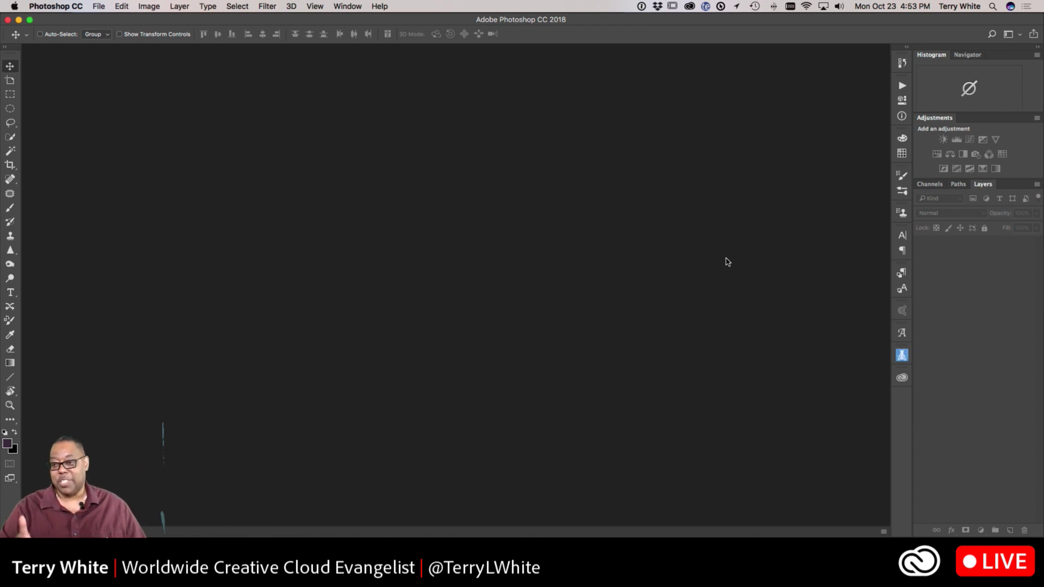
Browse the Lightroom photos from Photoshop's search, open the Adobe Lightroom CC Live album and choose the third beach photo in the second row
{"action": "left_click", "coordinate": [991, 35]}
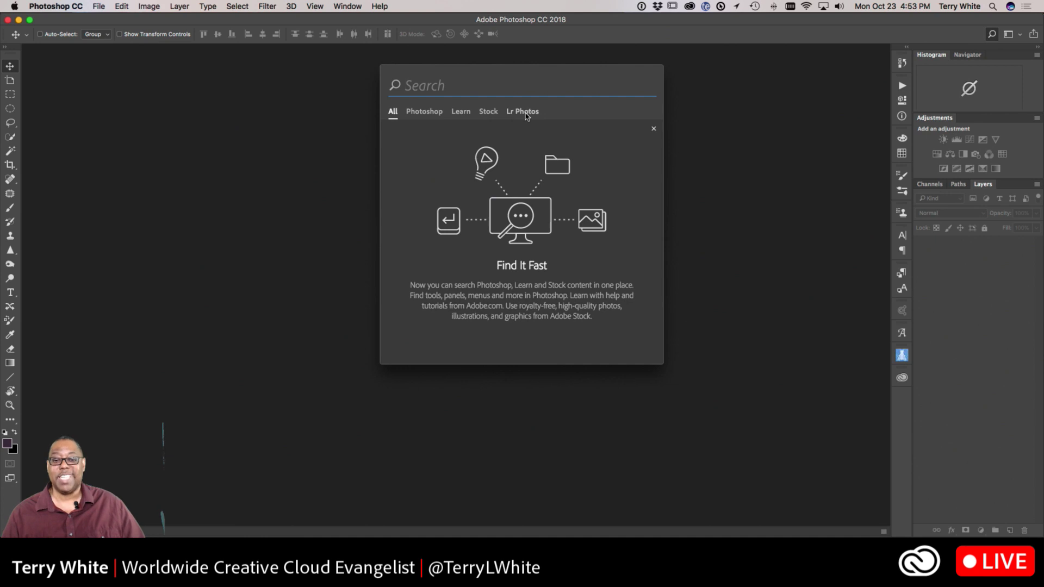
{"action": "left_click", "coordinate": [525, 116]}
{"action": "scroll", "coordinate": [543, 171], "scroll_direction": "down", "scroll_amount": 1}
{"action": "scroll", "coordinate": [543, 171], "scroll_direction": "down", "scroll_amount": 15}
{"action": "scroll", "coordinate": [542, 172], "scroll_direction": "down", "scroll_amount": 3}
{"action": "scroll", "coordinate": [543, 172], "scroll_direction": "up", "scroll_amount": 5}
{"action": "scroll", "coordinate": [542, 172], "scroll_direction": "up", "scroll_amount": 5}
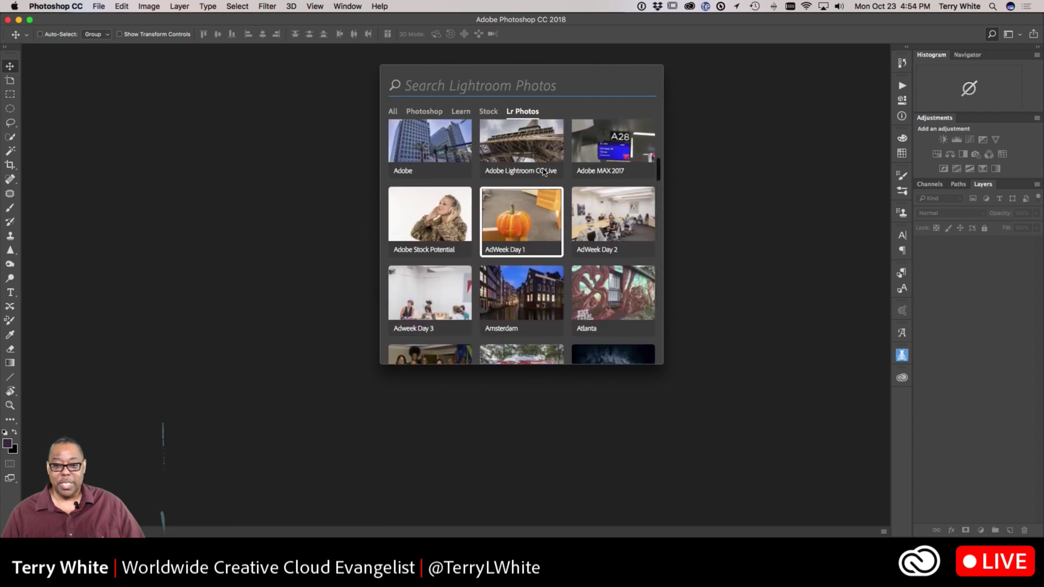
{"action": "left_click", "coordinate": [543, 172]}
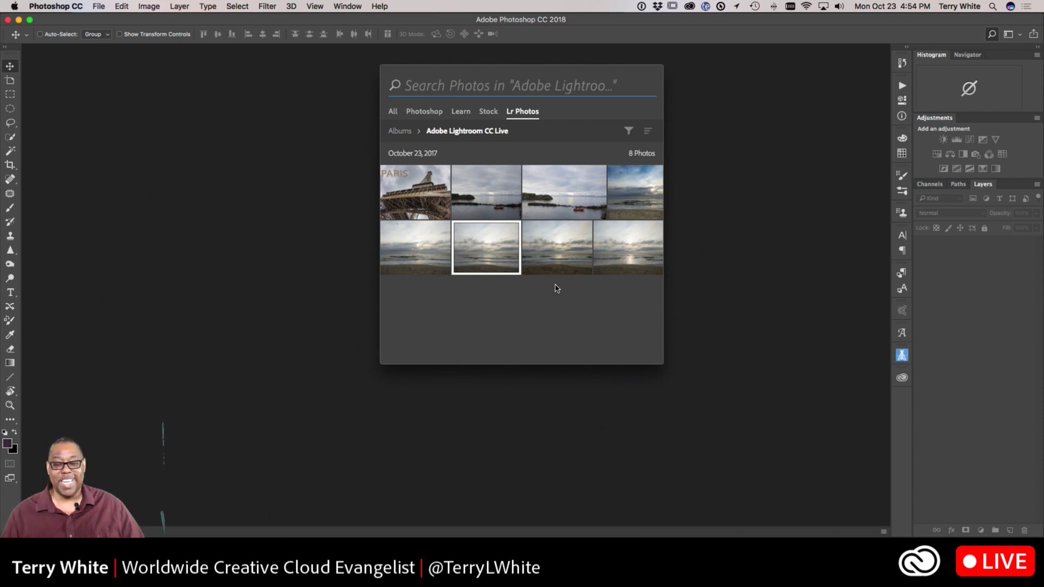
{"action": "left_click", "coordinate": [556, 260]}
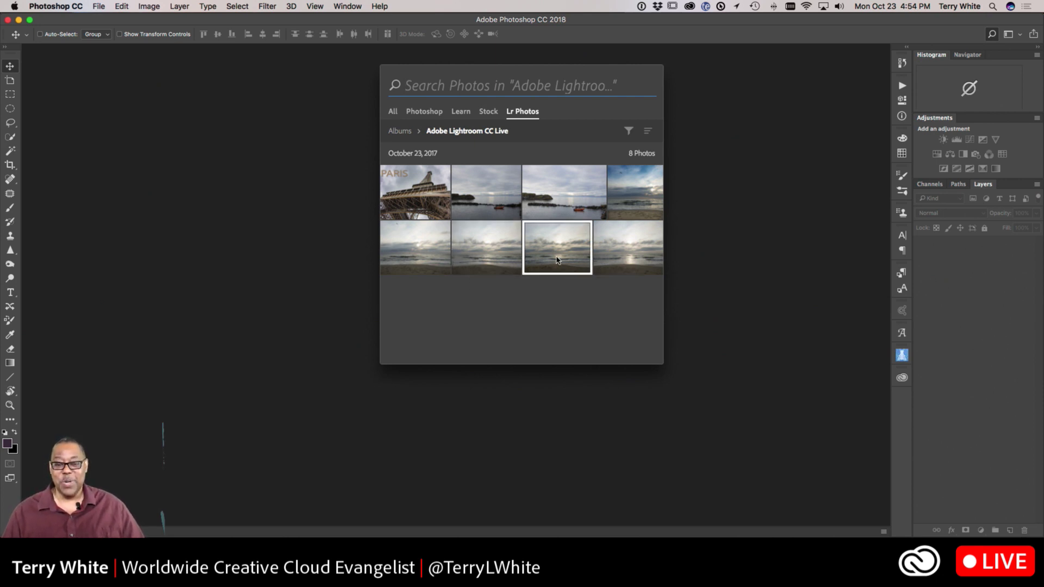